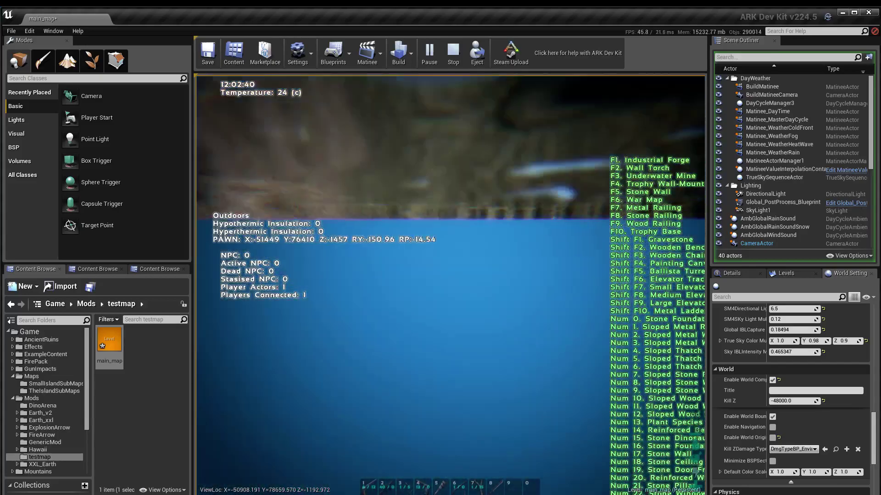
# - Move through the submerged pool in the running play test, and end the test
pyautogui.moveTo(450, 275)
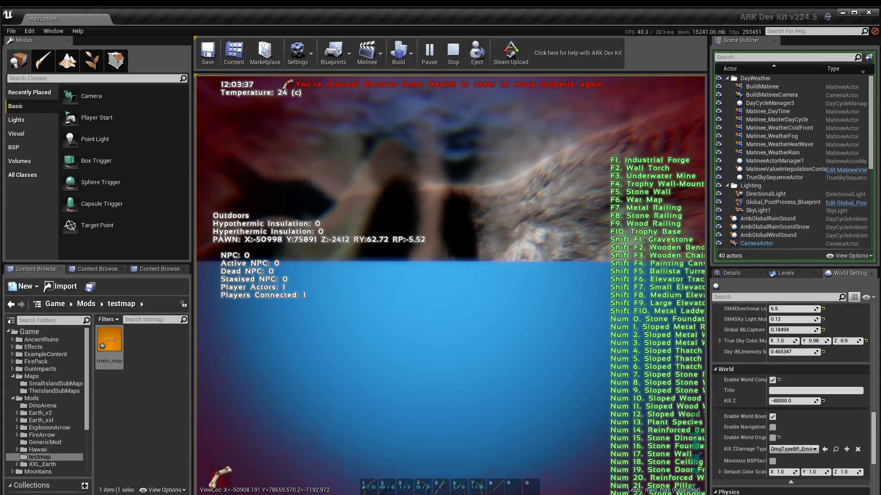
pyautogui.press('w')
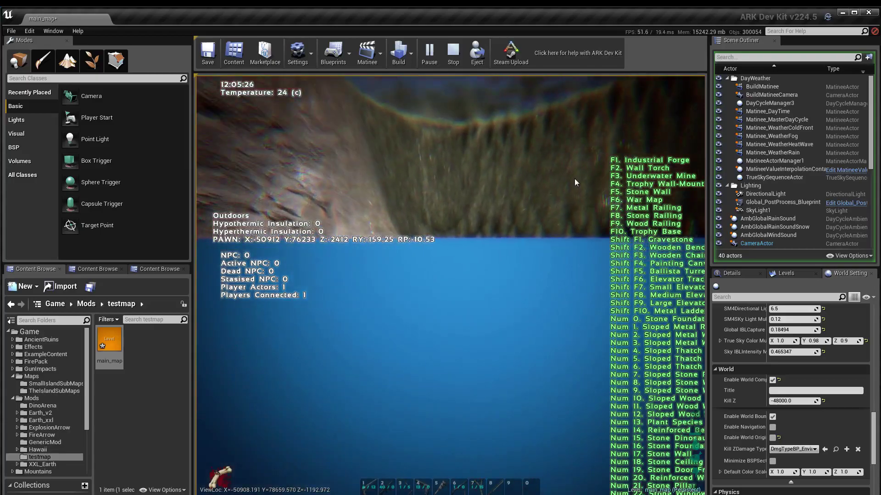
pyautogui.press('Escape')
pyautogui.moveTo(504, 238); pyautogui.dragTo(493, 152, button='middle')
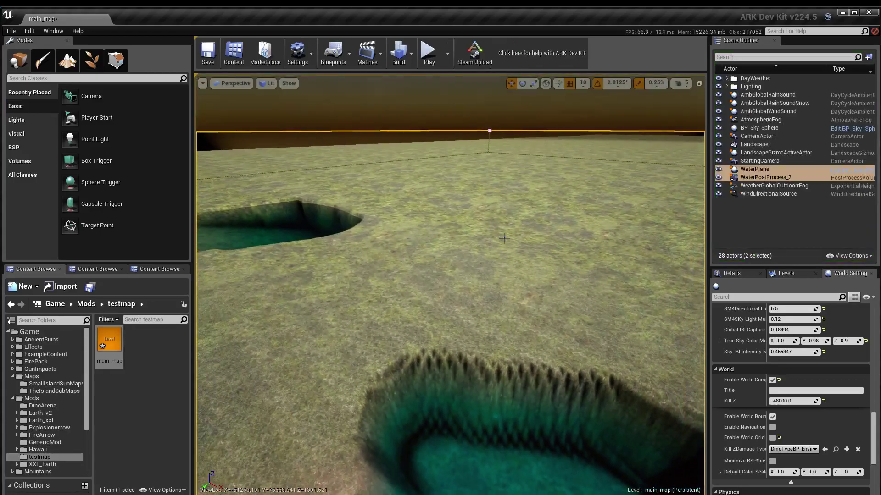
# - Duplicate the WaterPostProcess_2 volume and convert the copy to a PhysicsVolume actor
pyautogui.click(752, 177)
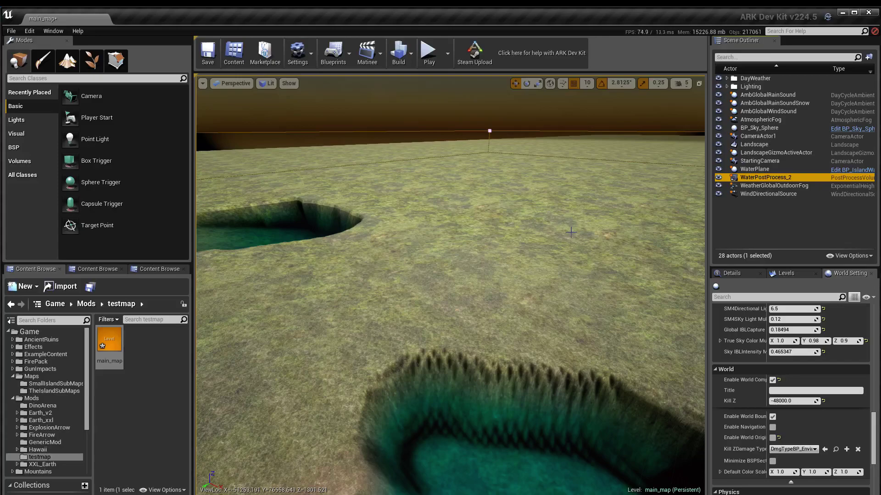
pyautogui.hotkey('ctrl', 'w')
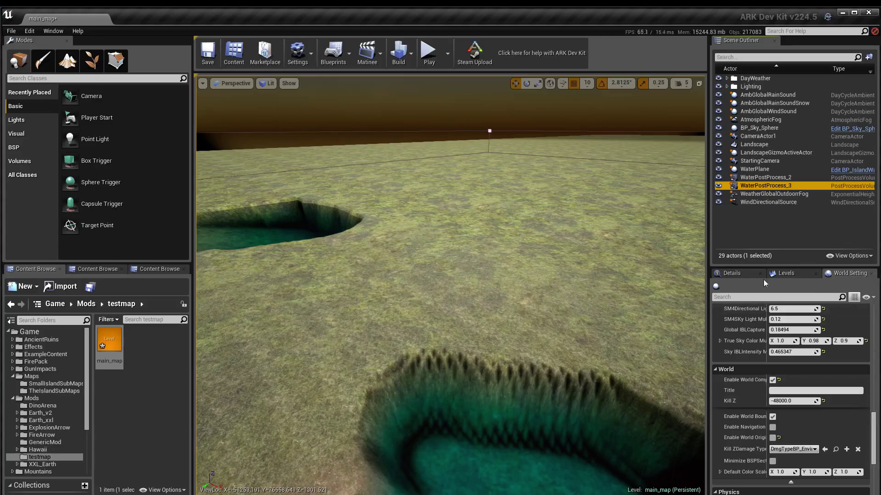
pyautogui.click(736, 275)
pyautogui.moveTo(871, 334); pyautogui.dragTo(872, 482)
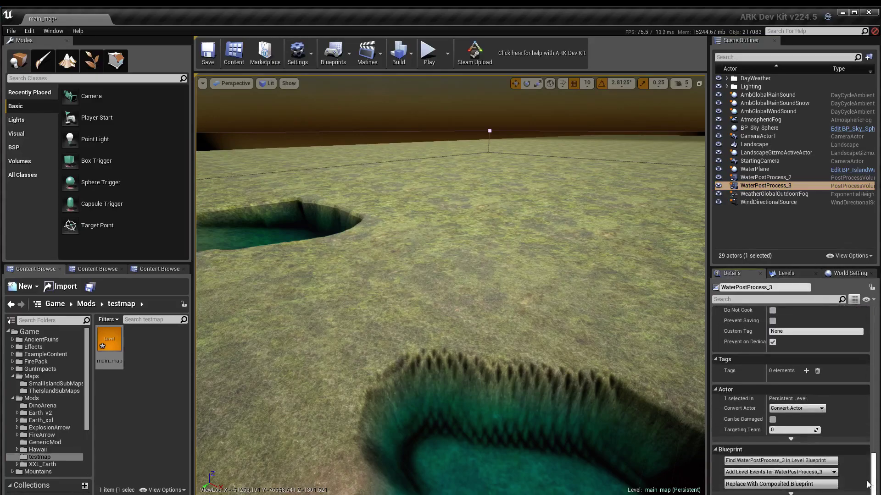
pyautogui.click(810, 409)
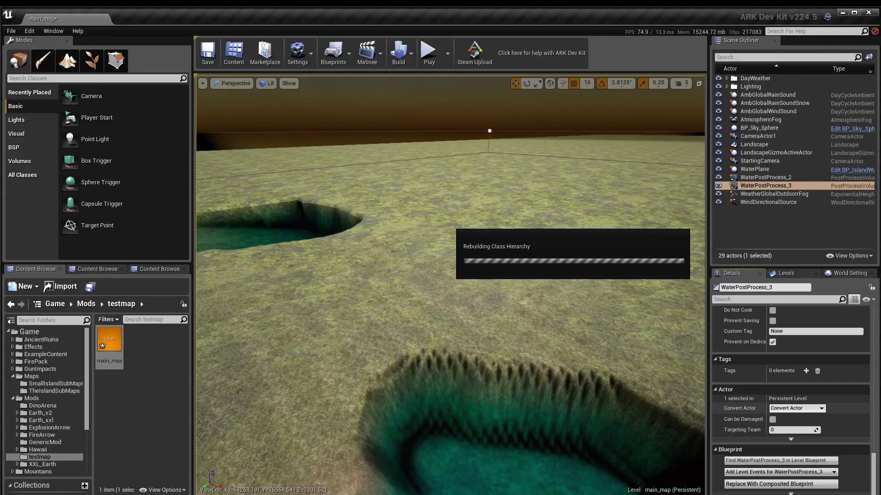
pyautogui.write('p')
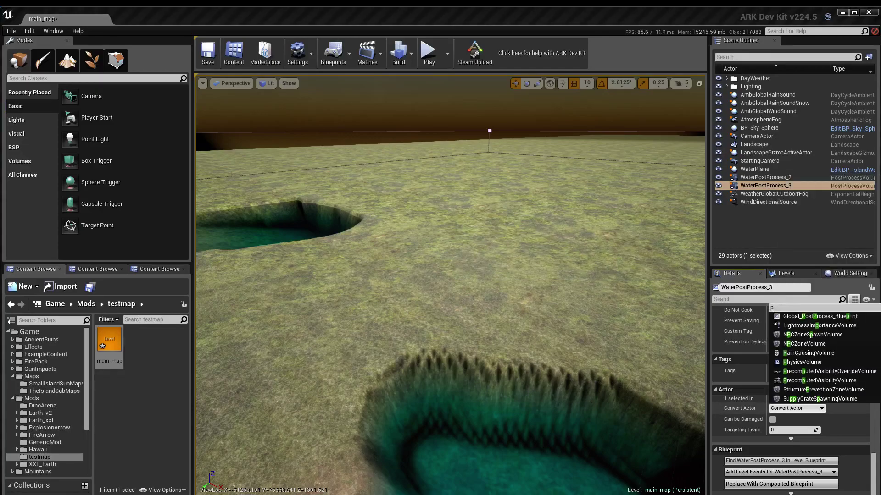
pyautogui.write('jy')
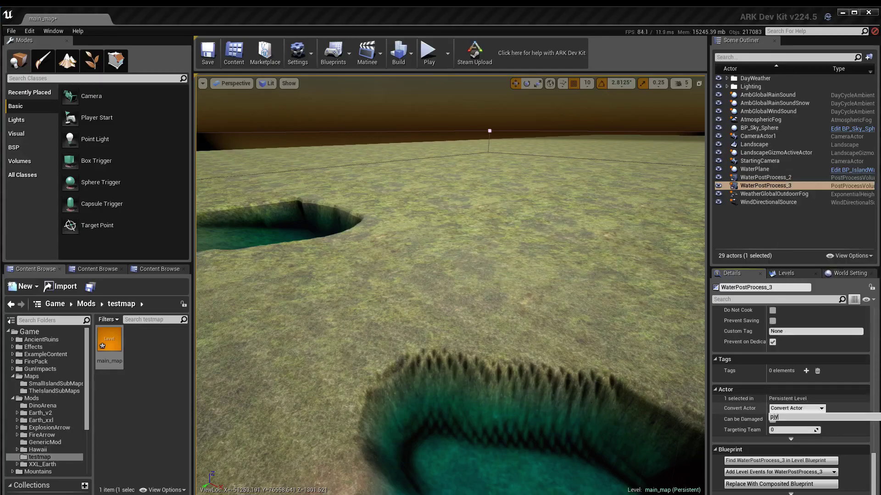
pyautogui.press('BackSpace')
pyautogui.press('BackSpace')
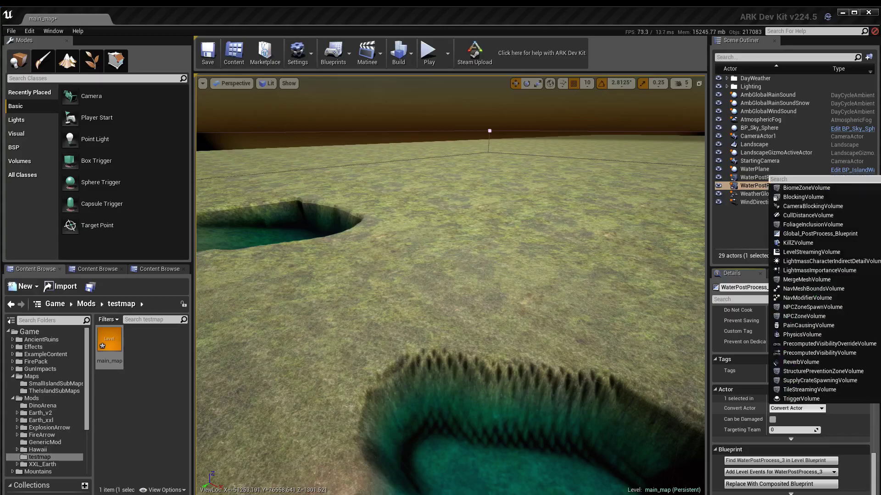
pyautogui.write('phy')
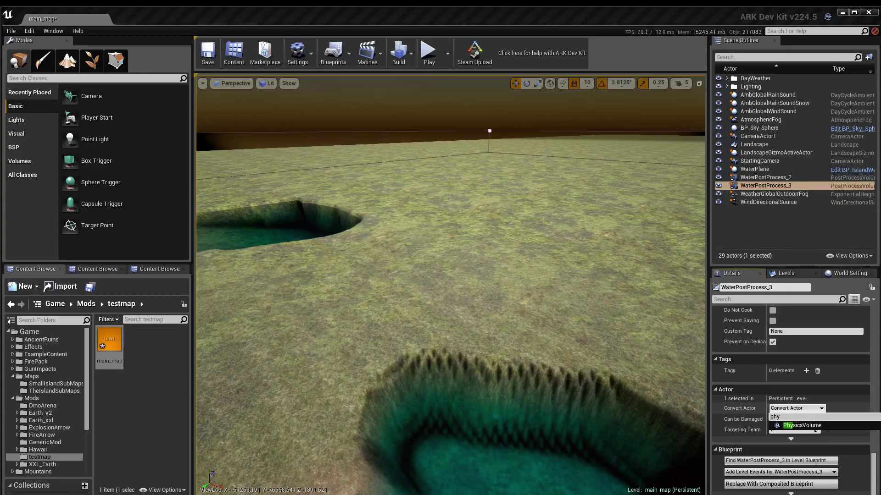
pyautogui.press('Return')
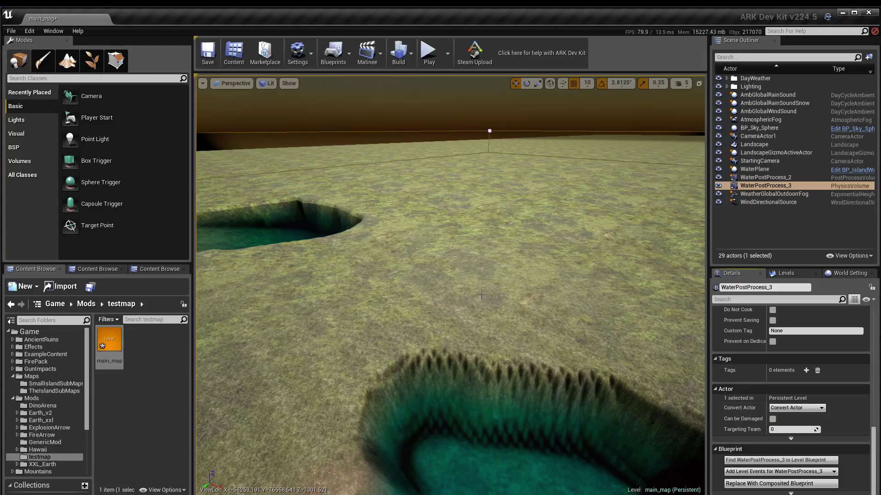
# - Enable Water Volume and Physics on Contact for the new physics volume
pyautogui.moveTo(479, 377); pyautogui.dragTo(525, 318, button='right')
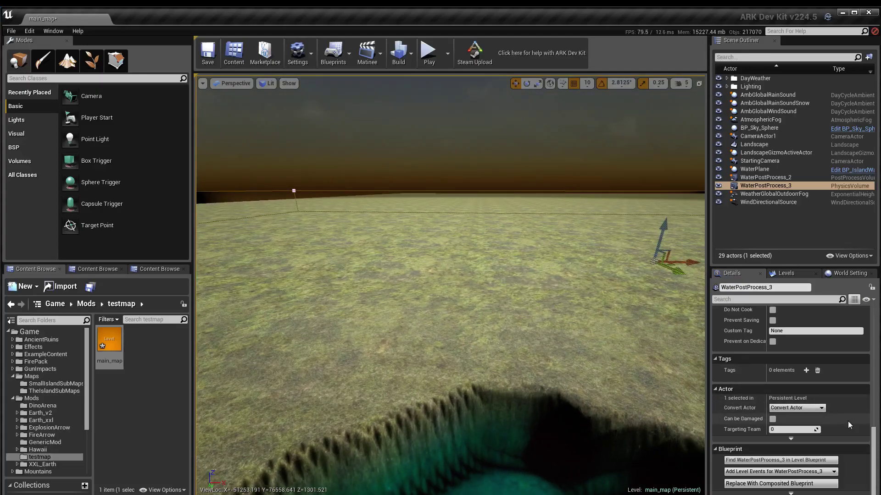
pyautogui.scroll(6, 848, 421)
pyautogui.scroll(5, 848, 421)
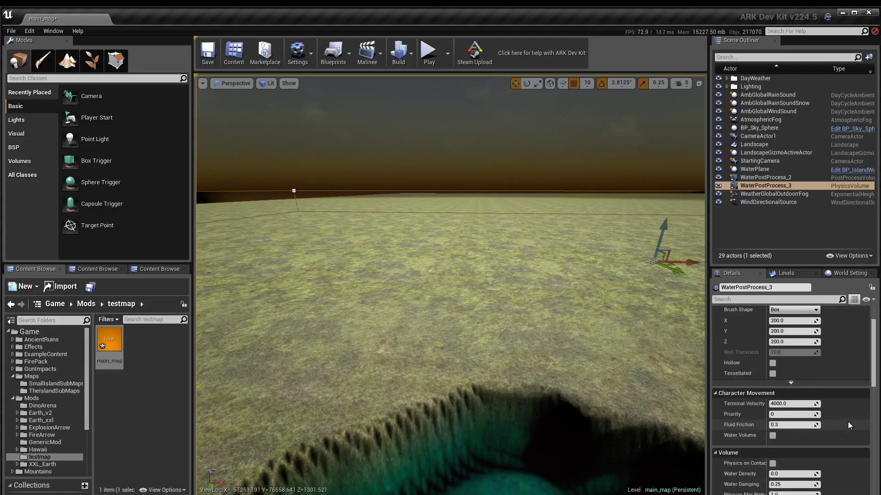
pyautogui.scroll(-1, 847, 422)
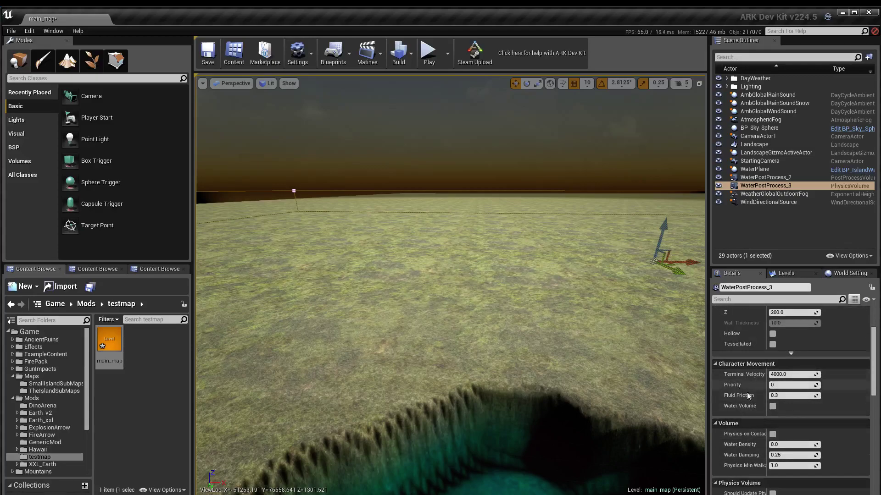
pyautogui.click(772, 407)
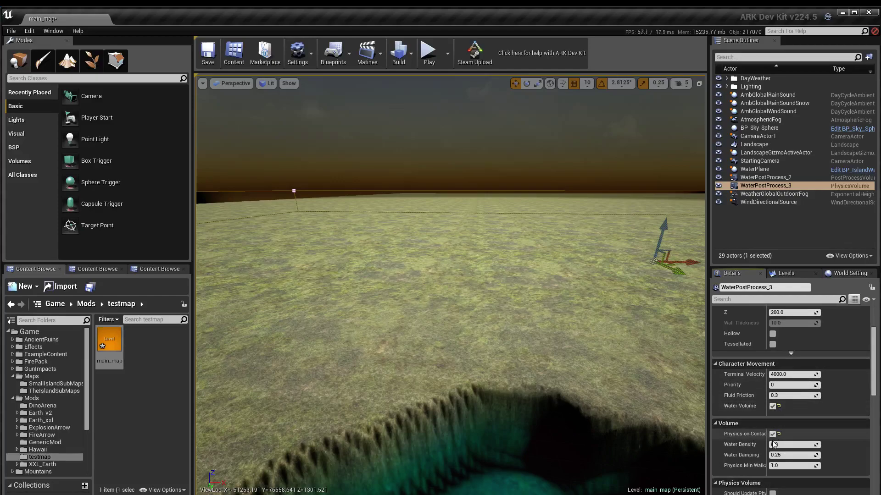
# - Rename the physics volume WaterPhysics_2 and deselect it
pyautogui.click(761, 186)
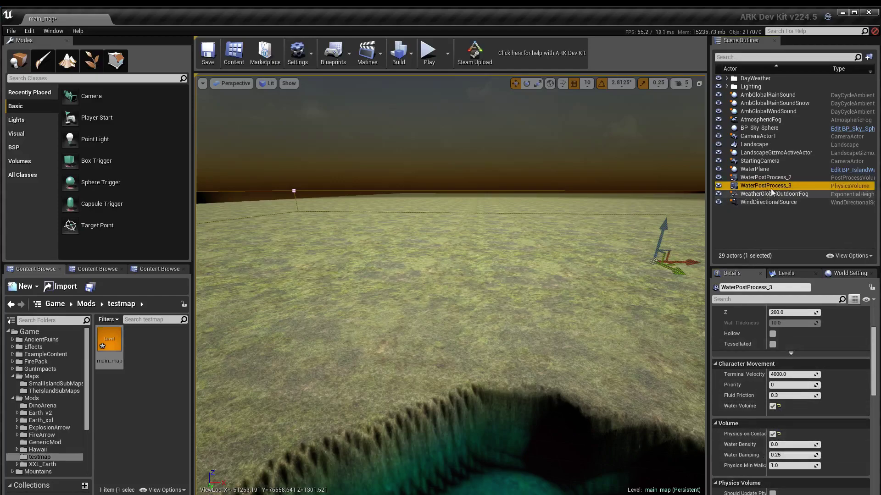
pyautogui.click(774, 187)
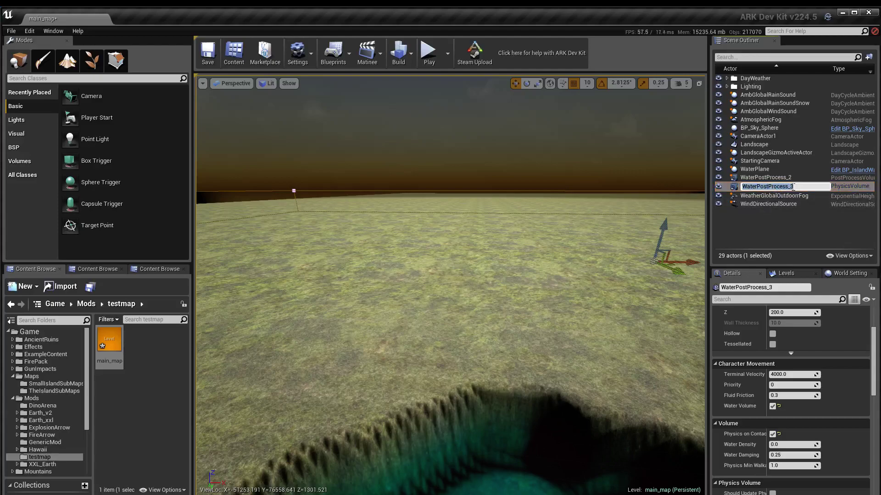
pyautogui.write('2')
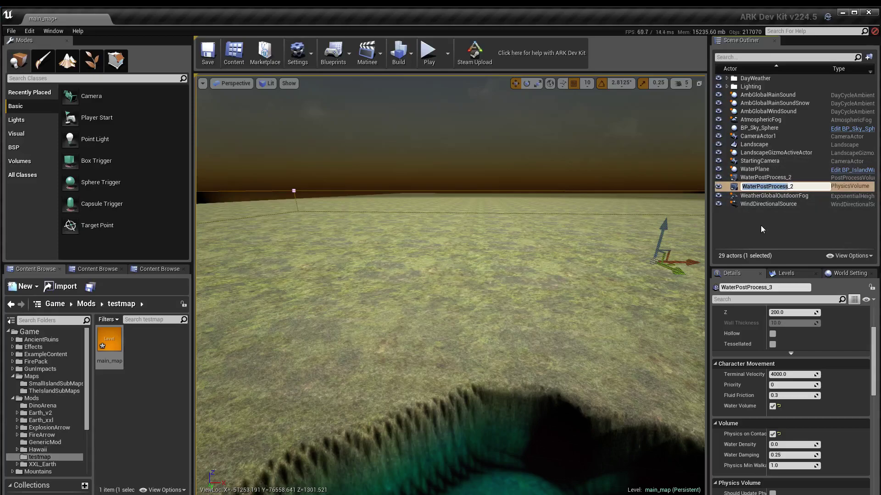
pyautogui.write('WaterPhysics')
pyautogui.click(761, 225)
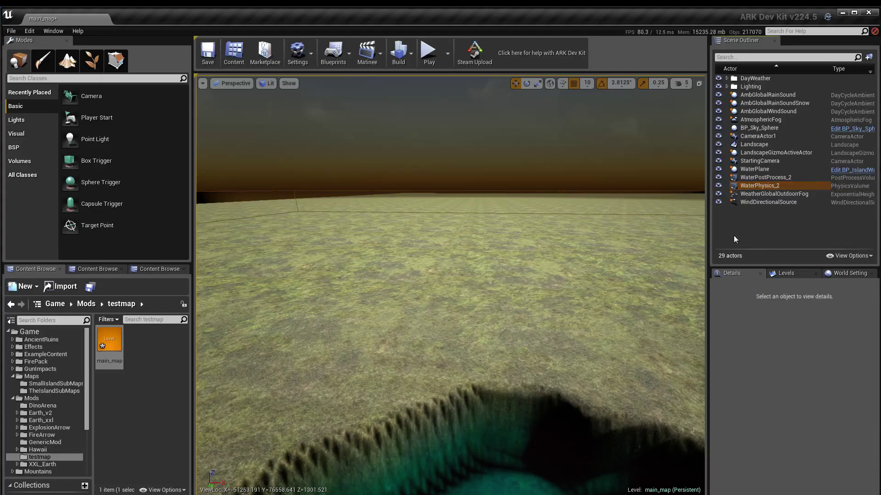
# - Play-test the map from beside the pool, swim through the water to check its physics, and end the test
pyautogui.moveTo(622, 262); pyautogui.dragTo(635, 278, button='right')
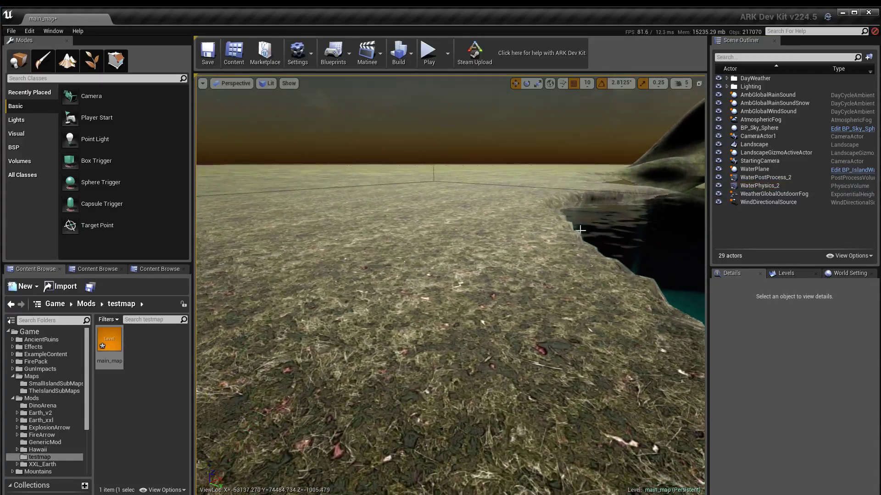
pyautogui.hotkey('alt', 'p')
pyautogui.click(430, 181)
pyautogui.press('w')
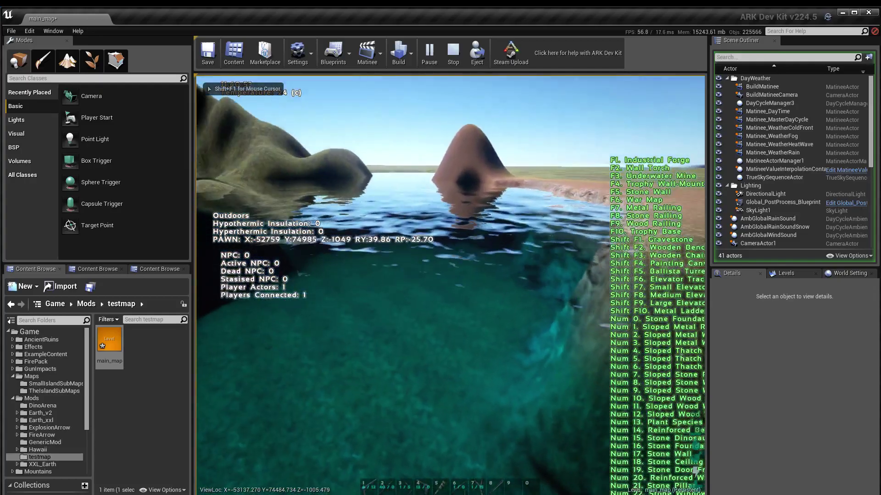
pyautogui.press('w')
pyautogui.press('w')
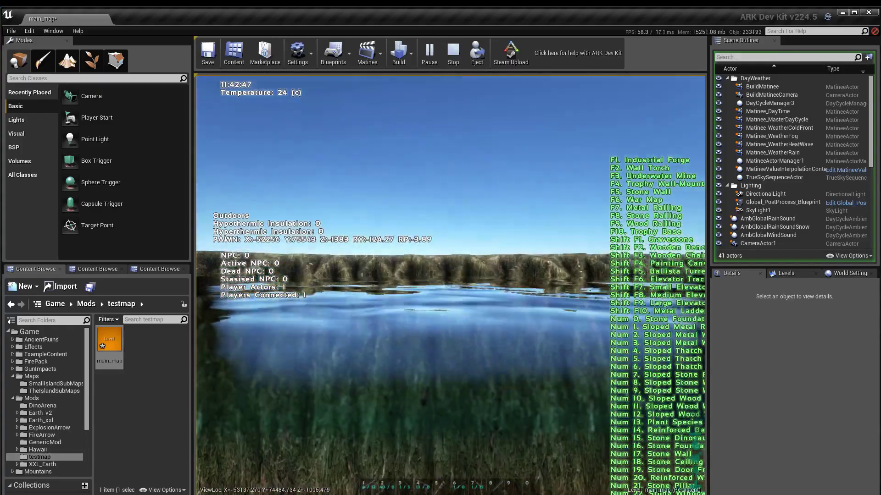
pyautogui.press('w')
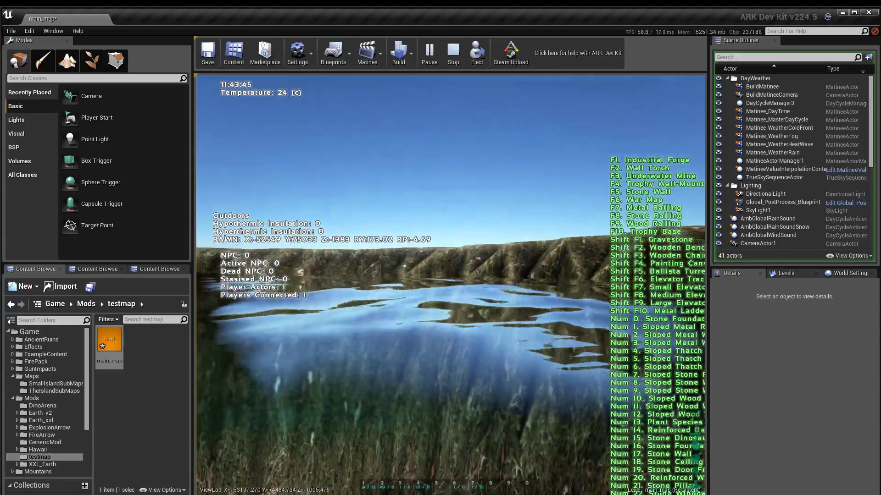
pyautogui.press('w')
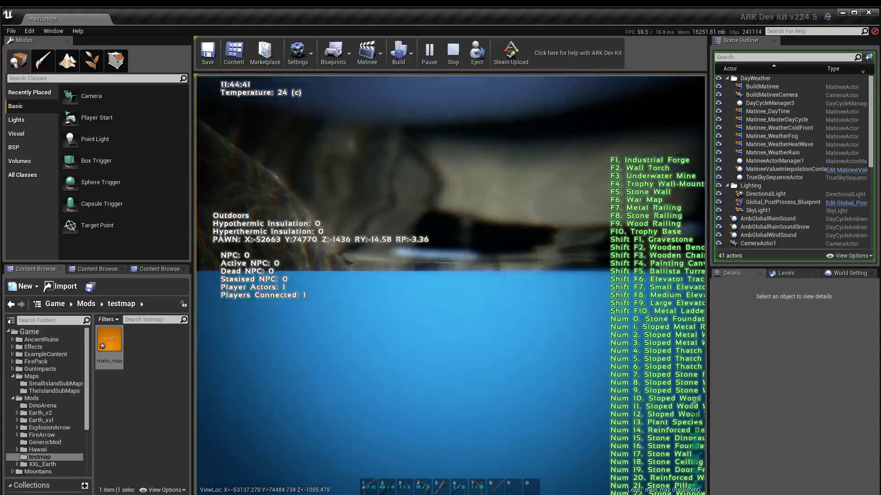
pyautogui.press('w')
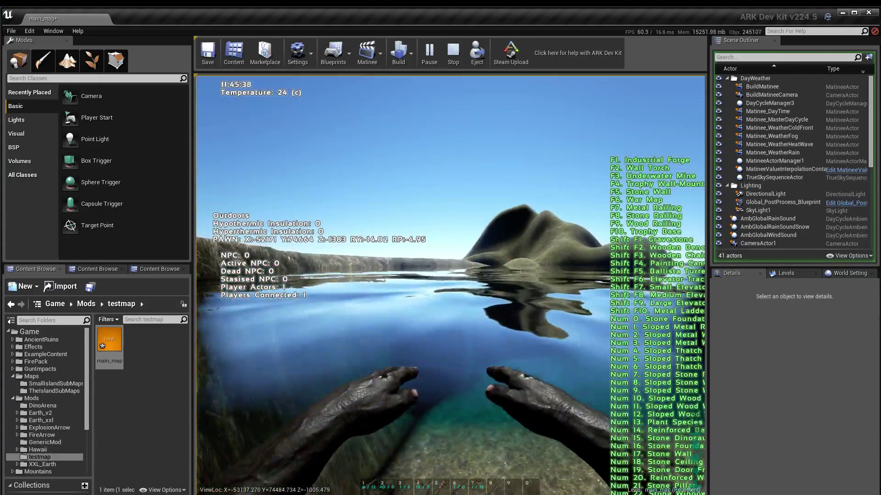
pyautogui.press('w')
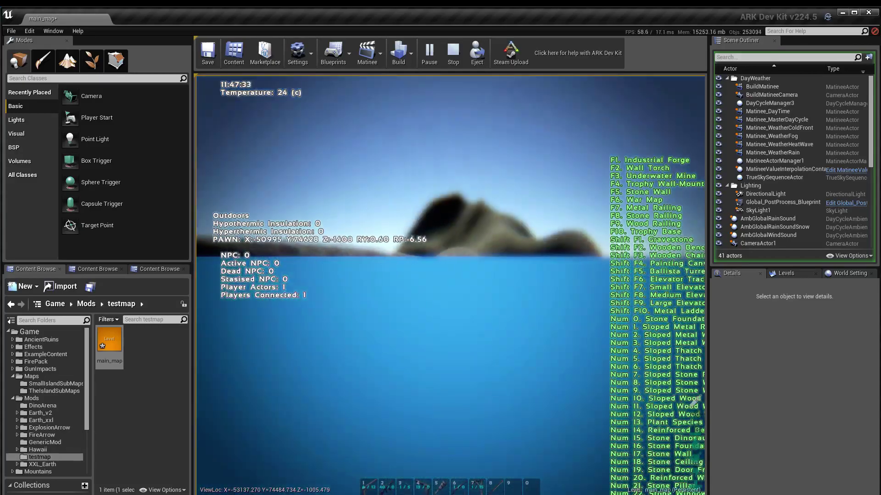
pyautogui.press('Escape')
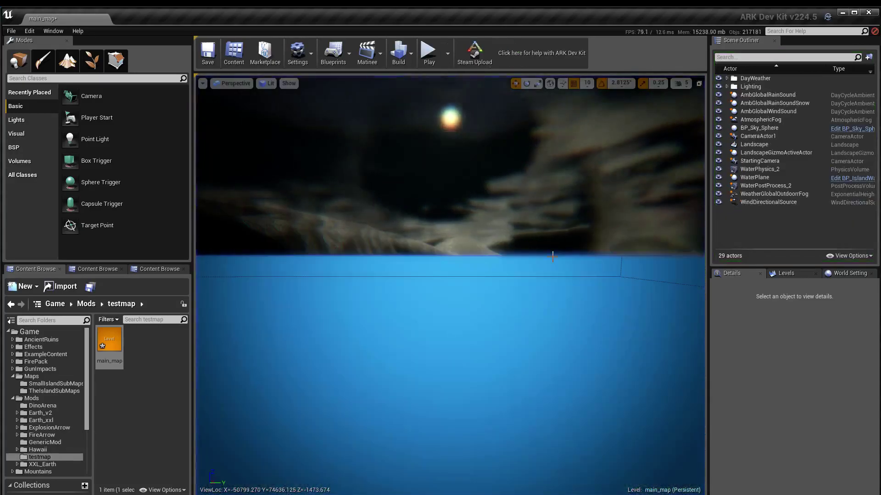
# - Set up landscape sculpting with the Hydro Erosion tool and a brush size of about 1520
pyautogui.moveTo(553, 254); pyautogui.dragTo(558, 212, button='middle')
pyautogui.moveTo(557, 212); pyautogui.dragTo(299, 330, button='right')
pyautogui.moveTo(548, 308); pyautogui.dragTo(496, 299, button='right')
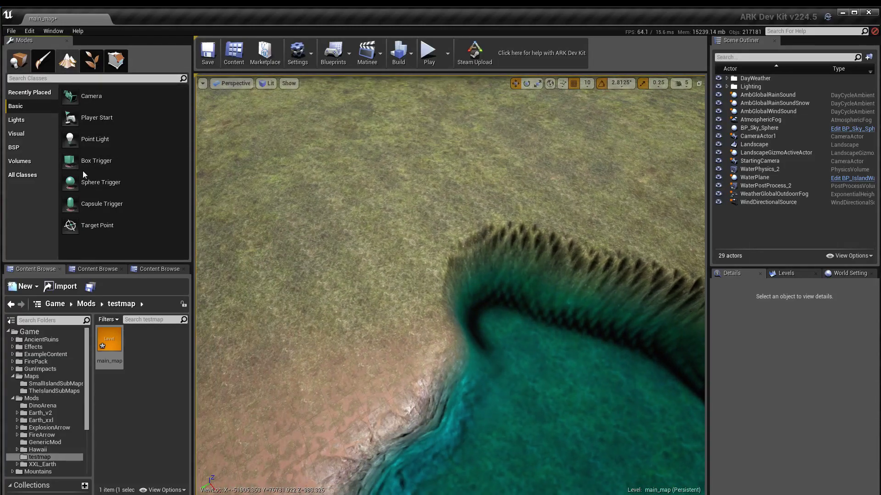
pyautogui.hotkey('shift', '3')
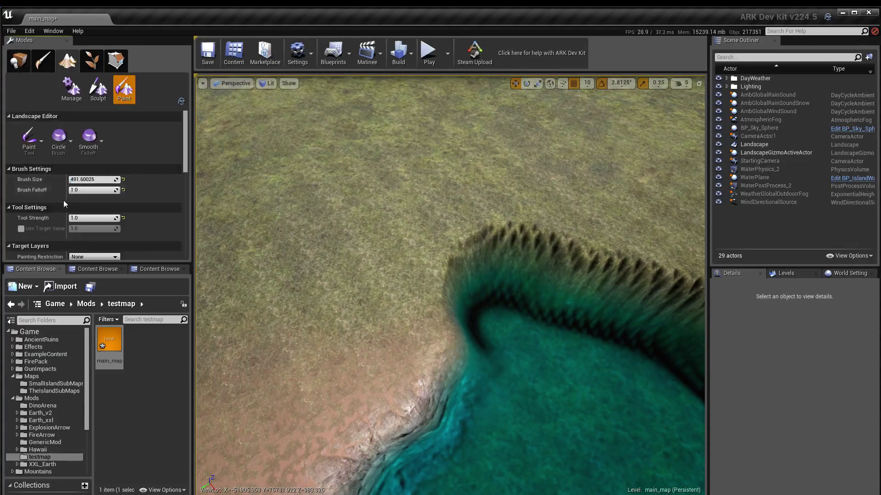
pyautogui.click(91, 88)
pyautogui.click(30, 144)
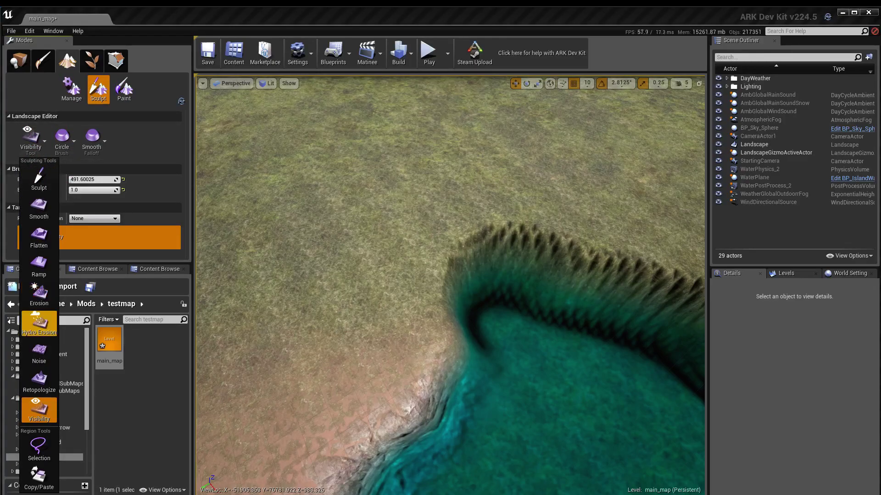
pyautogui.click(39, 323)
pyautogui.scroll(-2, 96, 235)
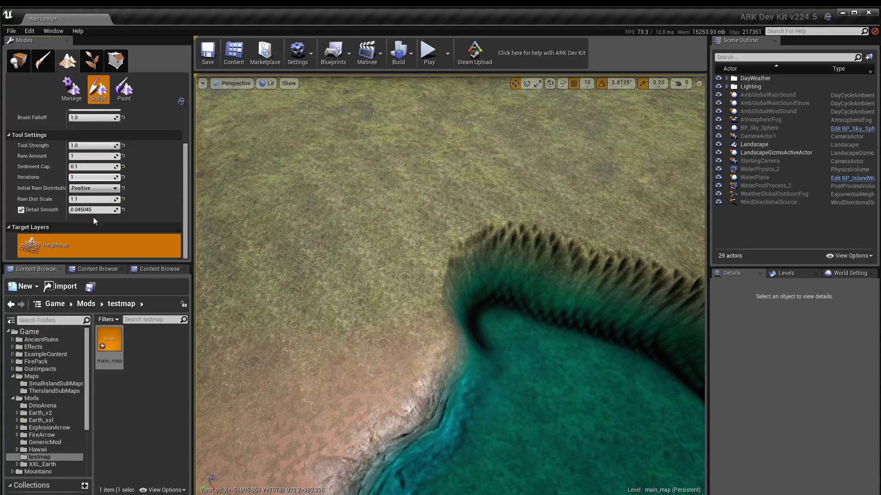
pyautogui.scroll(2, 93, 216)
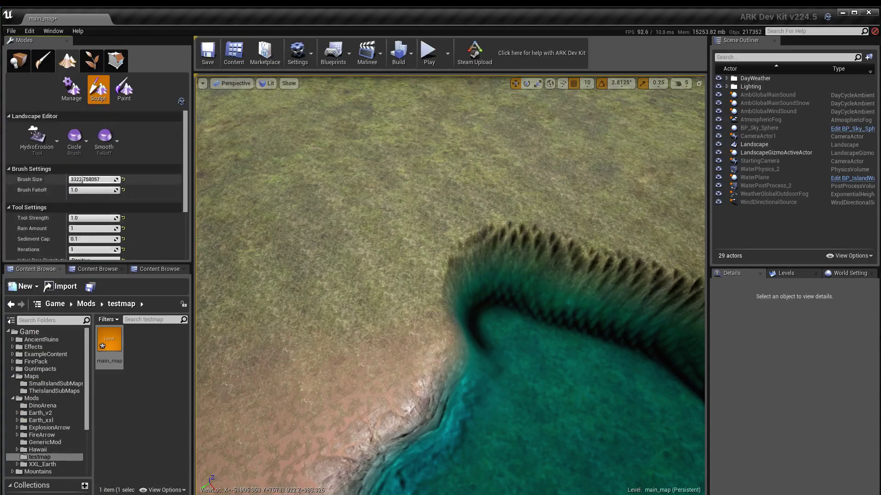
pyautogui.moveTo(83, 179); pyautogui.dragTo(74, 180)
# - Erode the terrain along the pool's steep shoreline with a hydro erosion stroke
pyautogui.moveTo(452, 267)
pyautogui.mouseDown()
pyautogui.moveTo(436, 257)
pyautogui.moveTo(617, 262)
pyautogui.moveTo(656, 273)
pyautogui.moveTo(427, 270)
pyautogui.moveTo(645, 334)
pyautogui.moveTo(497, 339)
pyautogui.moveTo(426, 437)
pyautogui.moveTo(517, 334)
pyautogui.moveTo(688, 379)
pyautogui.moveTo(491, 332)
pyautogui.moveTo(463, 309)
pyautogui.moveTo(559, 251)
pyautogui.moveTo(548, 243)
pyautogui.moveTo(524, 271)
pyautogui.moveTo(688, 304)
pyautogui.moveTo(568, 228)
pyautogui.moveTo(692, 342)
pyautogui.moveTo(642, 330)
pyautogui.mouseUp()
pyautogui.moveTo(564, 351); pyautogui.dragTo(373, 273, button='middle')
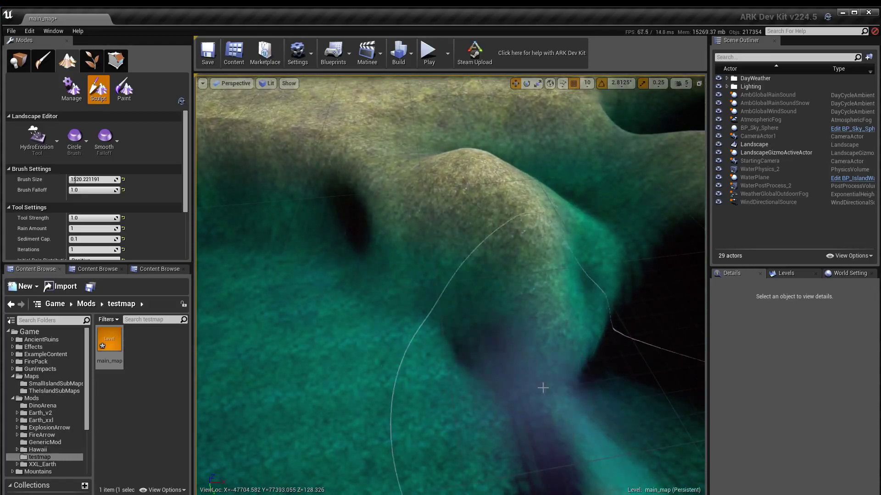
pyautogui.moveTo(543, 388)
pyautogui.mouseDown(button='right')
pyautogui.moveTo(552, 474)
pyautogui.moveTo(436, 472)
pyautogui.moveTo(495, 365)
pyautogui.mouseUp(button='right')
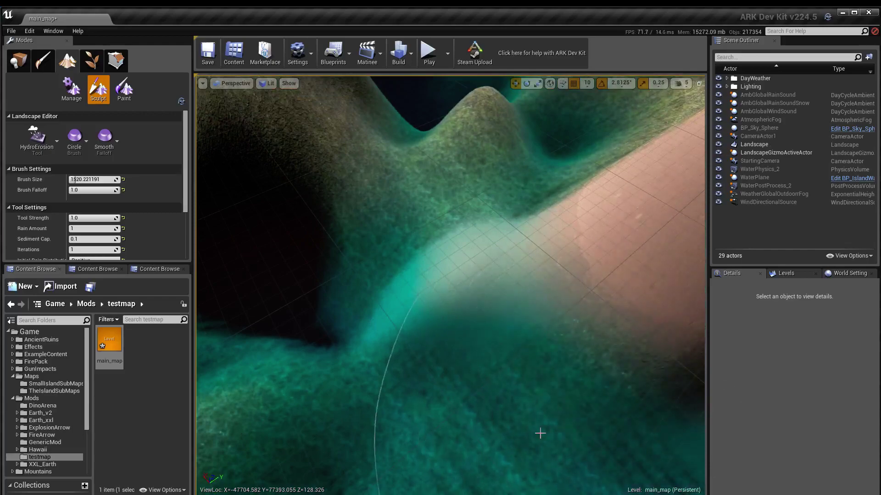
# - Set Detail Smooth for the Hydro Erosion tool to about 0.48
pyautogui.moveTo(335, 436); pyautogui.dragTo(544, 401, button='right')
pyautogui.moveTo(545, 401); pyautogui.dragTo(623, 386, button='middle')
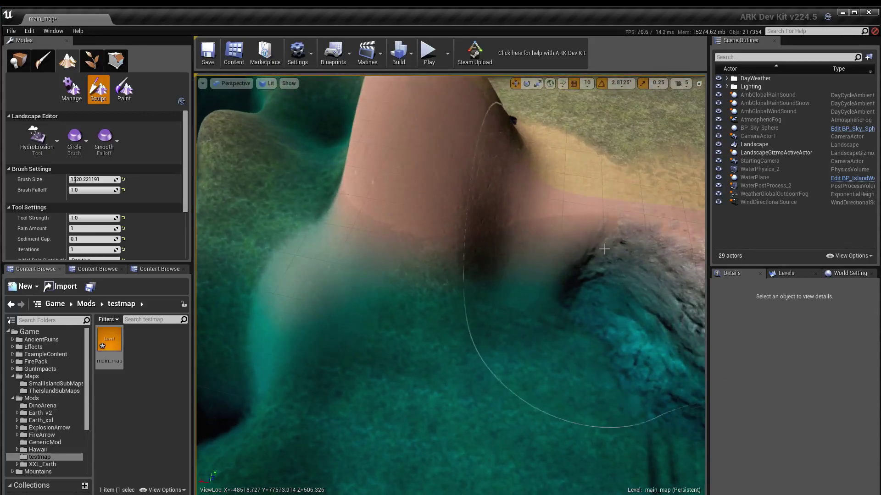
pyautogui.moveTo(568, 244); pyautogui.dragTo(367, 188, button='middle')
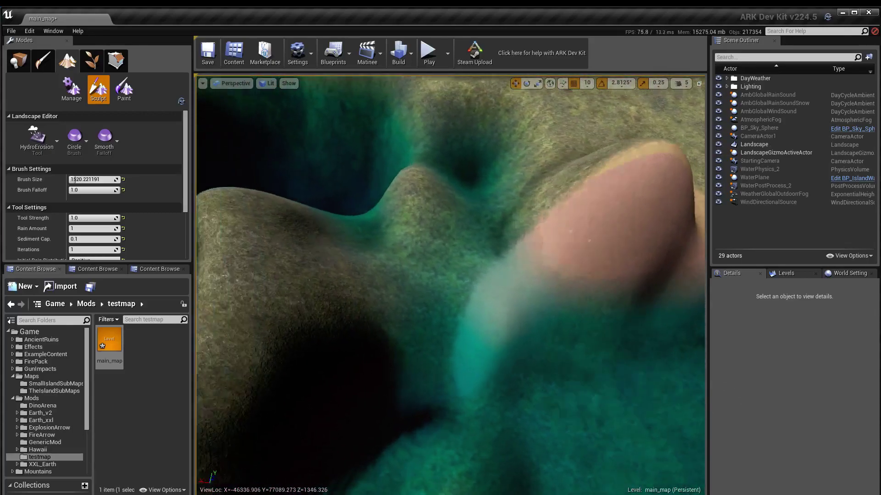
pyautogui.moveTo(562, 205); pyautogui.dragTo(482, 204, button='middle')
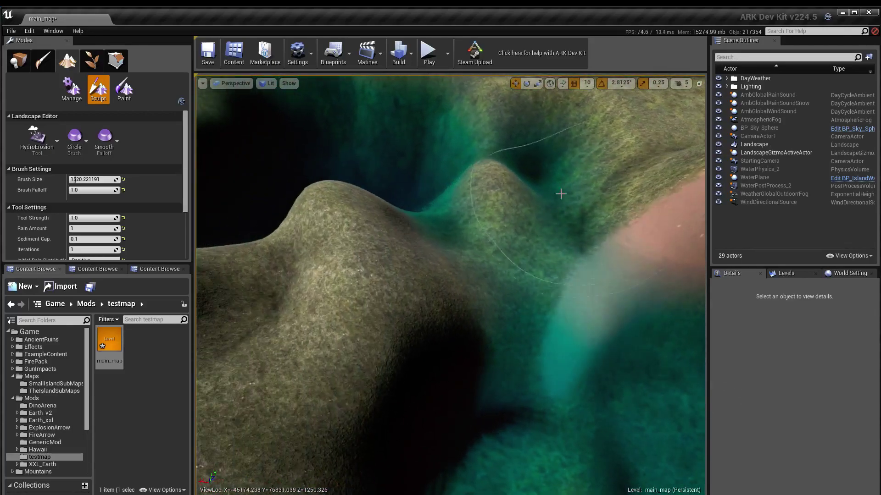
pyautogui.moveTo(502, 202)
pyautogui.mouseDown(button='right')
pyautogui.moveTo(436, 201)
pyautogui.moveTo(315, 350)
pyautogui.mouseUp(button='right')
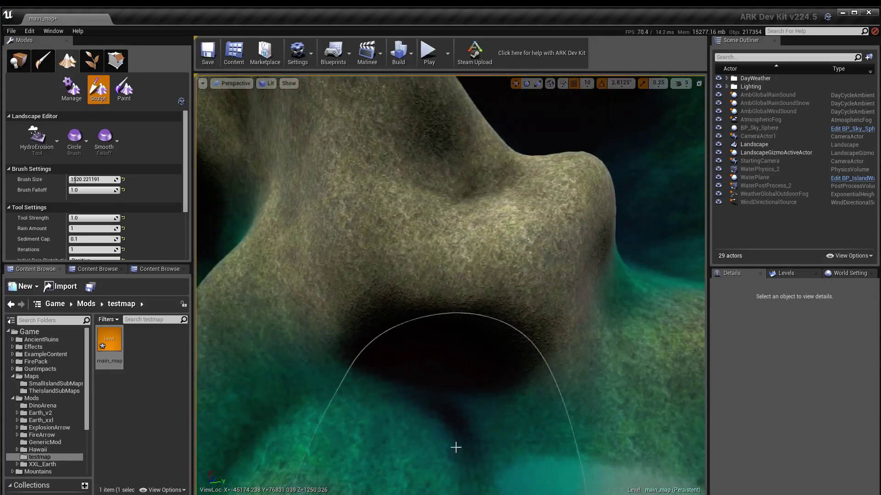
pyautogui.moveTo(468, 403); pyautogui.dragTo(475, 397, button='right')
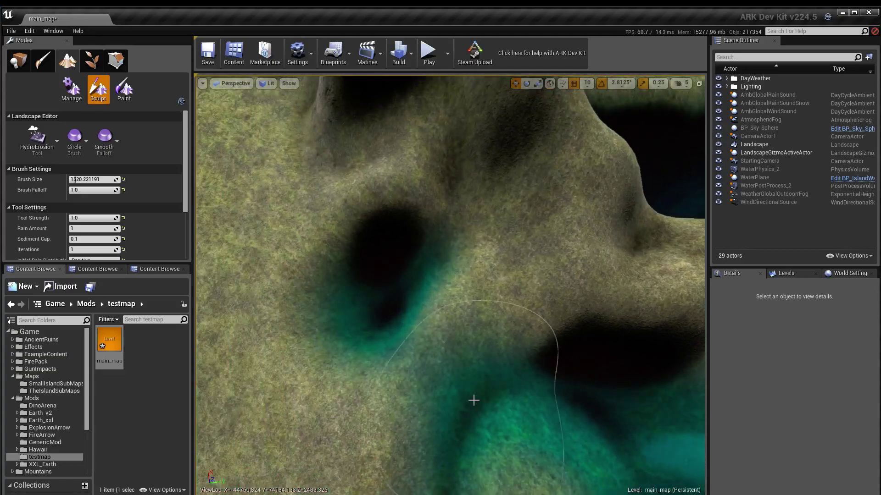
pyautogui.scroll(-3, 141, 214)
pyautogui.moveTo(88, 223); pyautogui.dragTo(108, 224)
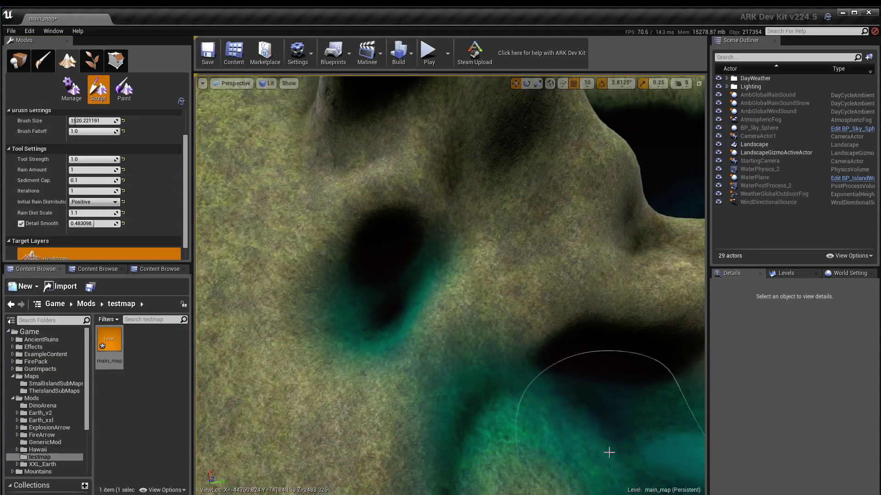
# - Erode the terrain around the small water hollows and along the pool's deep, dark bank with hydro erosion strokes
pyautogui.moveTo(562, 417); pyautogui.dragTo(475, 383, button='right')
pyautogui.moveTo(475, 383)
pyautogui.mouseDown()
pyautogui.moveTo(433, 401)
pyautogui.moveTo(423, 354)
pyautogui.moveTo(399, 362)
pyautogui.moveTo(422, 437)
pyautogui.moveTo(427, 391)
pyautogui.moveTo(596, 361)
pyautogui.mouseUp()
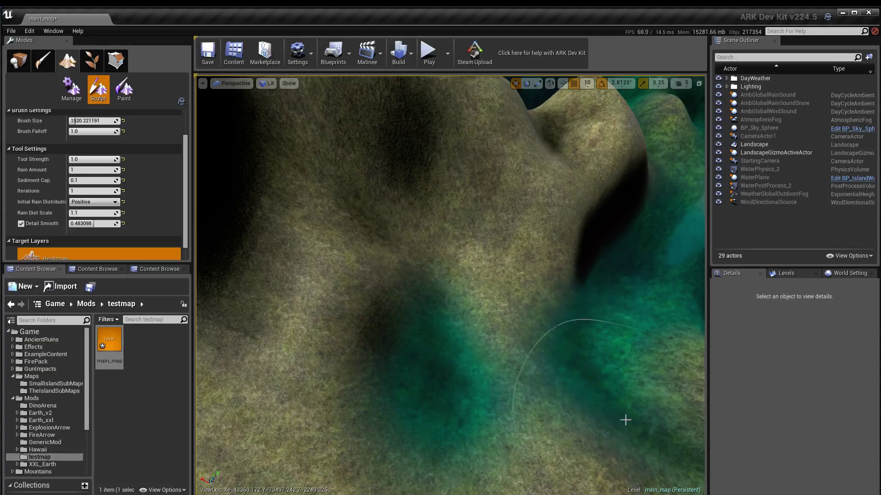
pyautogui.moveTo(600, 409); pyautogui.dragTo(573, 365)
pyautogui.press('d')
pyautogui.moveTo(602, 394)
pyautogui.mouseDown(button='right')
pyautogui.moveTo(450, 394)
pyautogui.moveTo(410, 308)
pyautogui.mouseUp(button='right')
pyautogui.press('w')
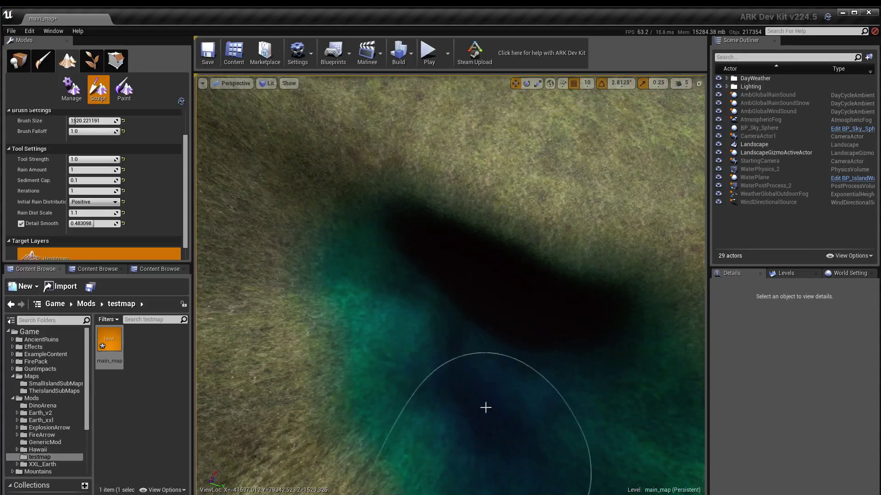
pyautogui.click(490, 378)
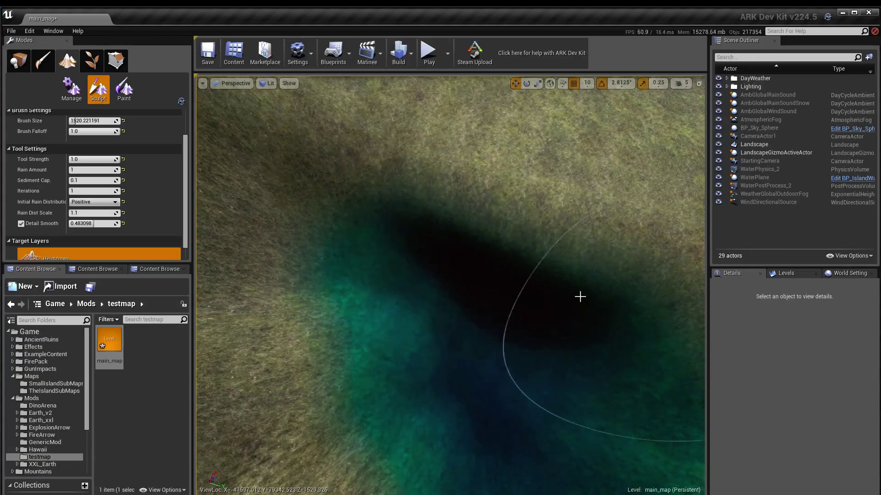
# - Play-test the map from the grassy shore, walk into the pool's edge and back out to check the bank, and end the test
pyautogui.moveTo(523, 364)
pyautogui.mouseDown(button='right')
pyautogui.moveTo(509, 340)
pyautogui.moveTo(477, 321)
pyautogui.moveTo(451, 322)
pyautogui.mouseUp(button='right')
pyautogui.press('w')
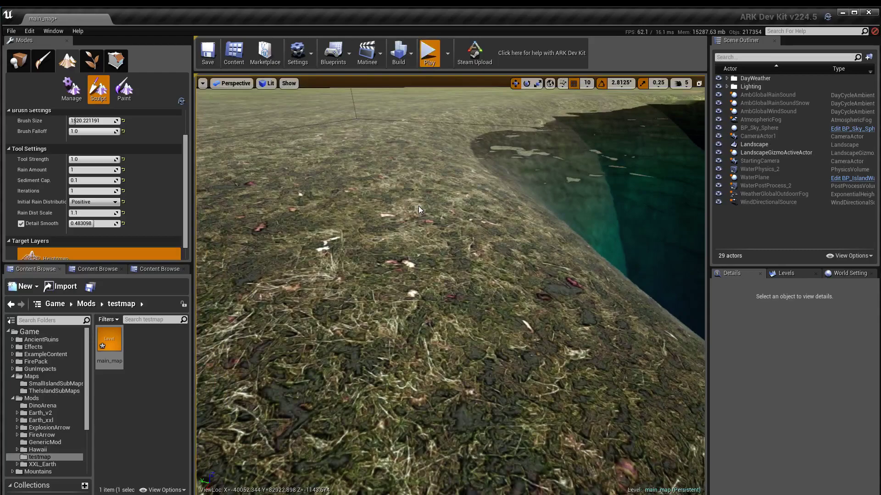
pyautogui.press('w')
pyautogui.press('w')
pyautogui.press('w')
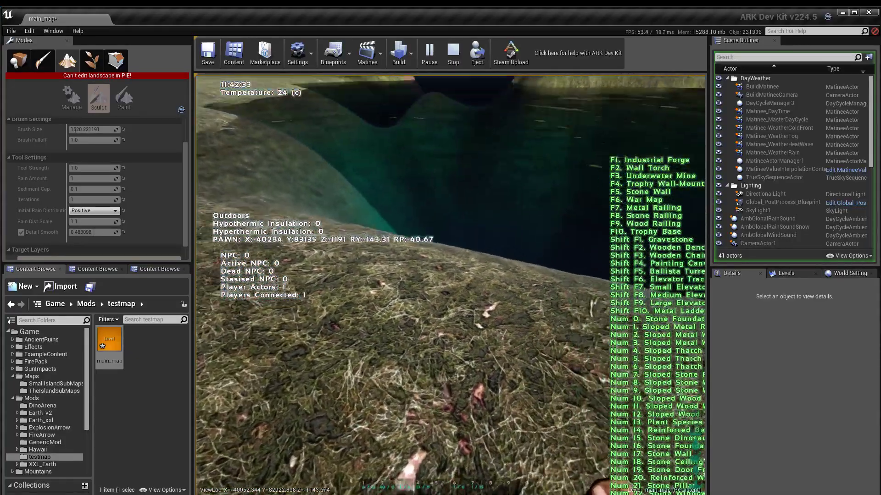
pyautogui.press('w')
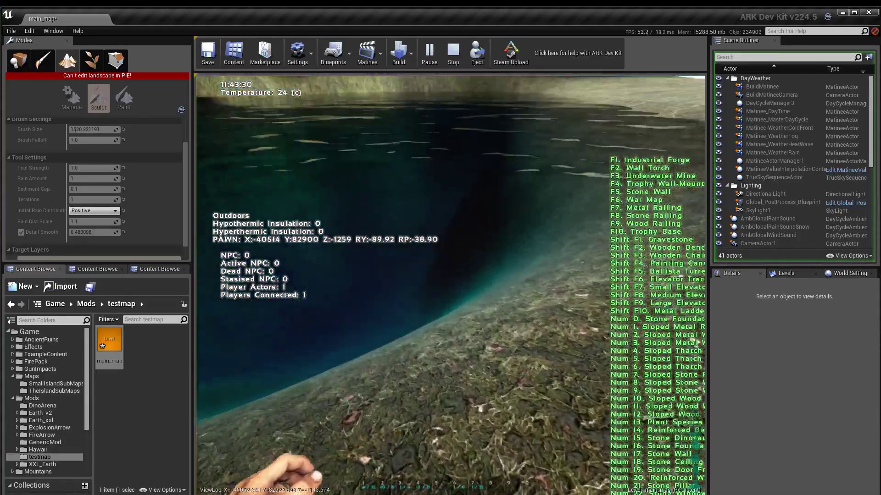
pyautogui.press('w')
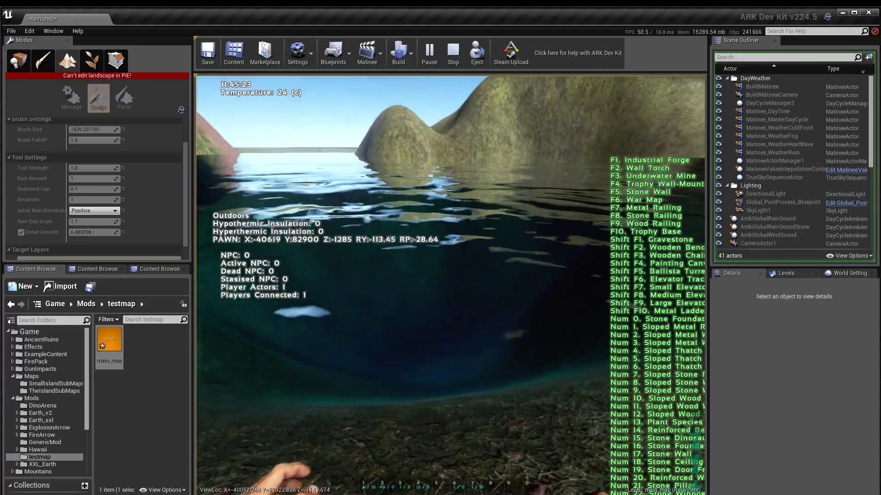
pyautogui.press('w')
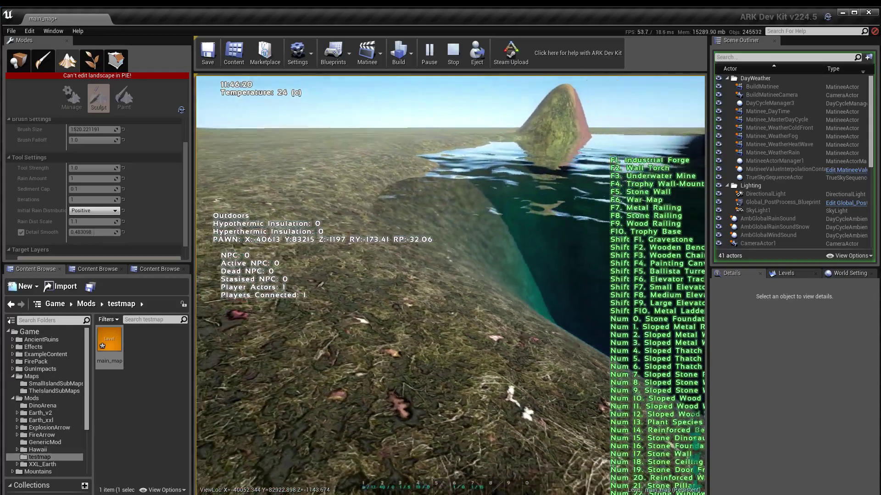
pyautogui.press('w')
pyautogui.moveTo(480, 221); pyautogui.dragTo(416, 259, button='right')
# - Leave landscape sculpting for placement mode and review the volume settings of WaterPhysics_2
pyautogui.click(20, 61)
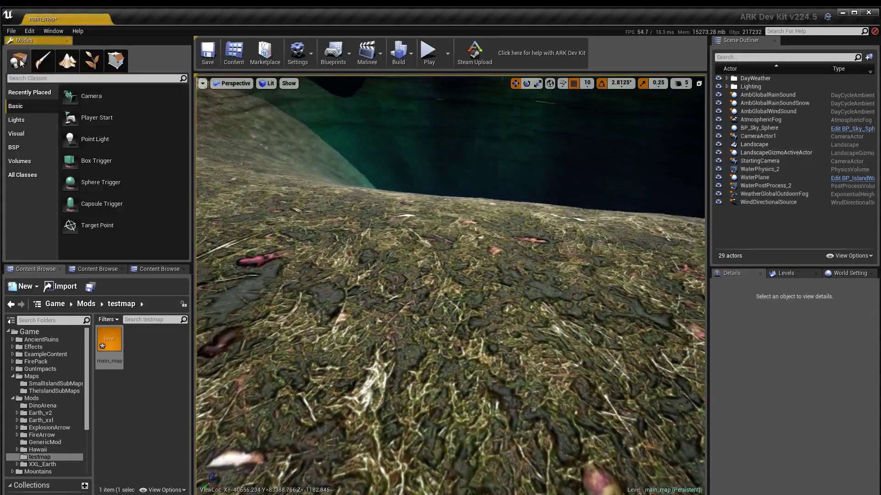
pyautogui.click(769, 171)
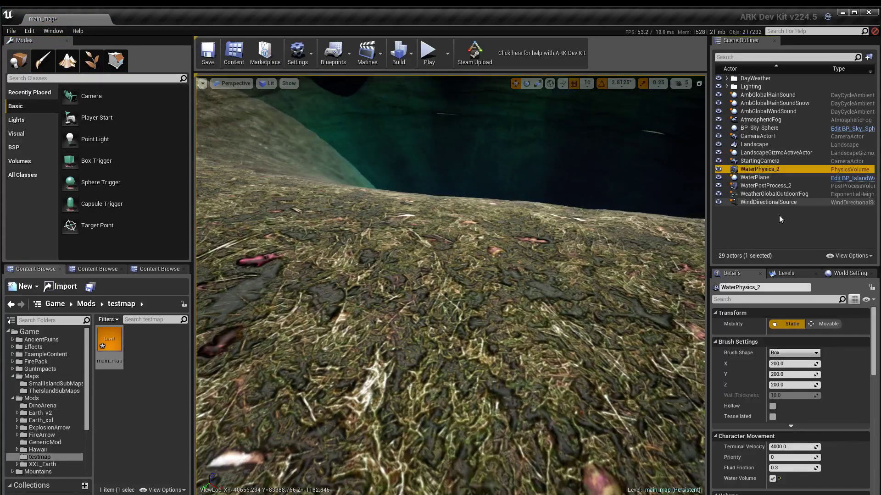
pyautogui.scroll(-8, 834, 387)
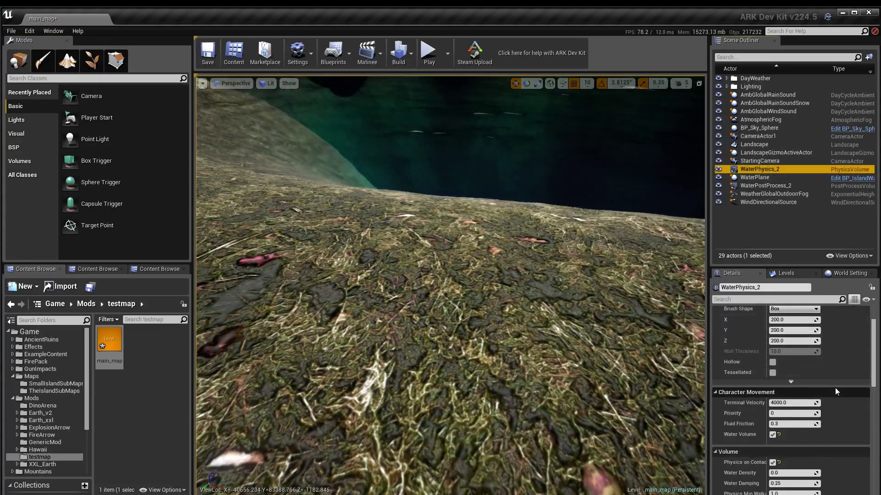
pyautogui.scroll(-6, 836, 398)
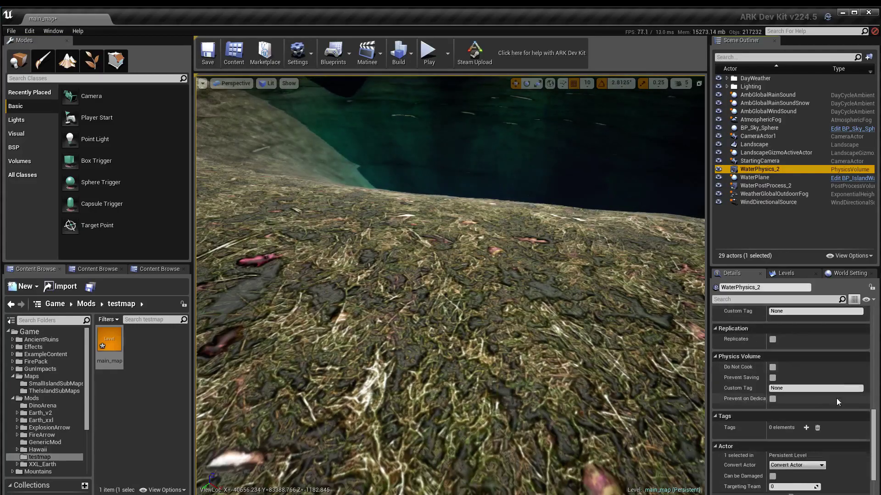
# - Inspect the post process settings of WaterPostProcess_2 and expand its Blendables
pyautogui.click(772, 186)
pyautogui.moveTo(874, 380); pyautogui.dragTo(870, 423)
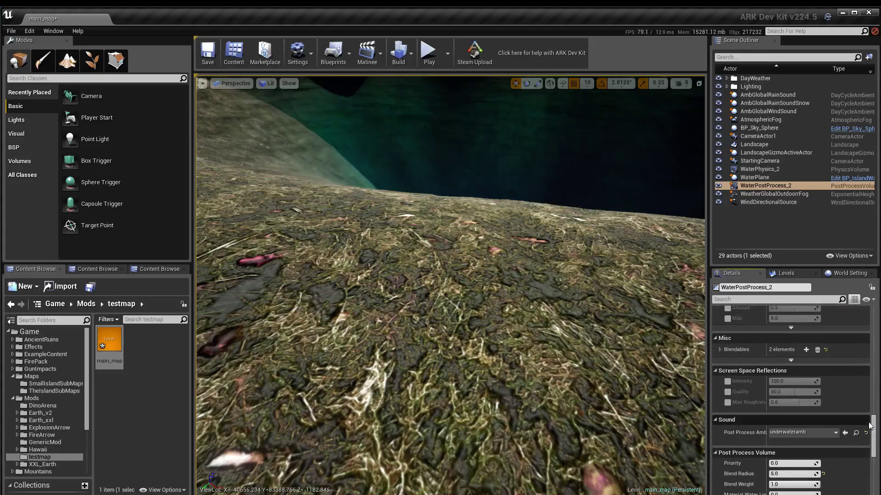
pyautogui.click(719, 349)
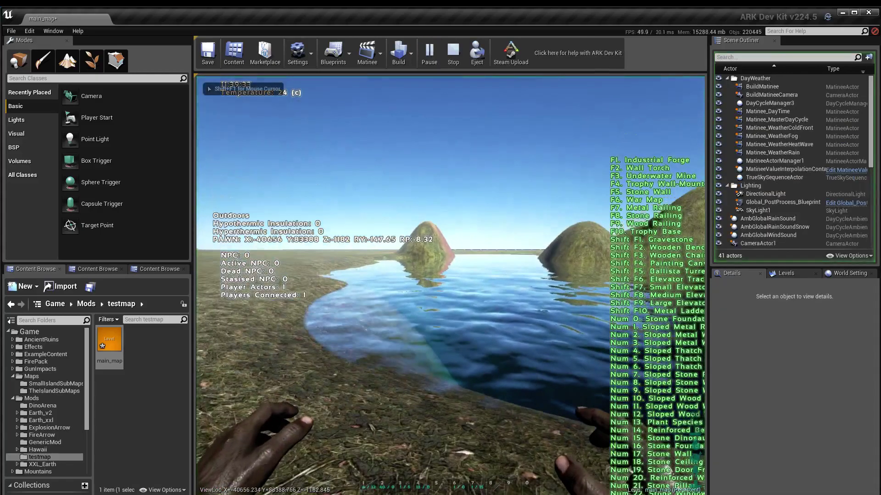
# - Dive into the pool in a play test to check the underwater post process effect, return to shore, and end the test
pyautogui.press('w')
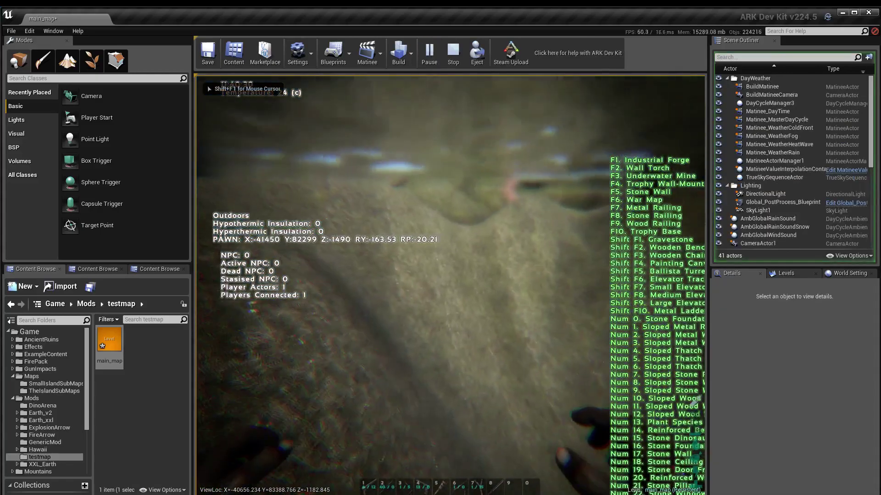
pyautogui.press('w')
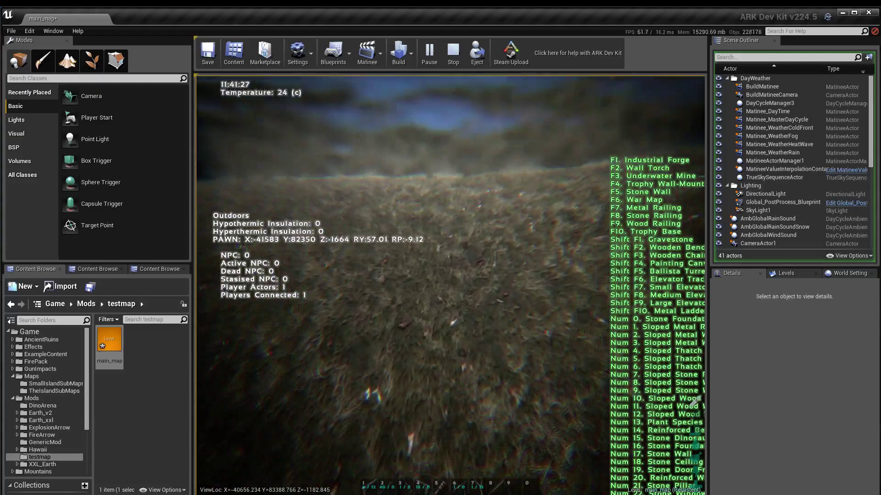
pyautogui.press('w')
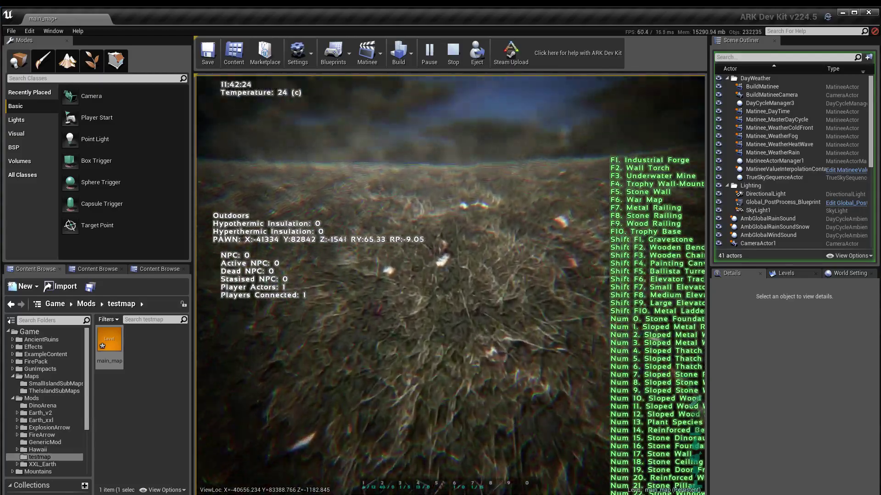
pyautogui.press('w')
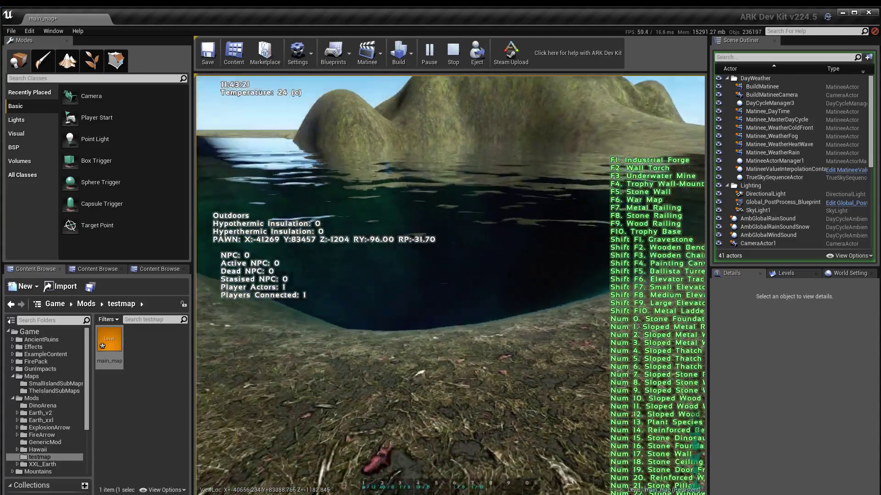
pyautogui.press('Escape')
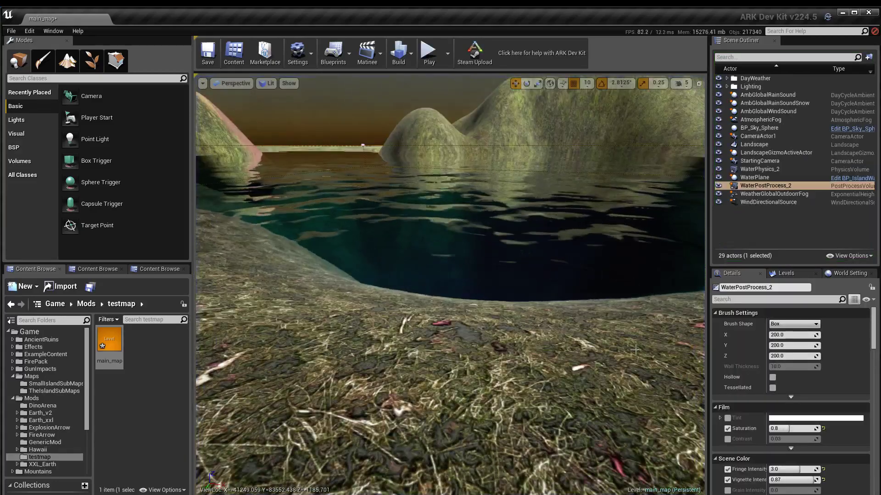
# - Enable the Film tint on WaterPostProcess_2 and set it to a bright blue with R 0.0, G 0.216 and B 1.0
pyautogui.click(727, 417)
pyautogui.click(807, 418)
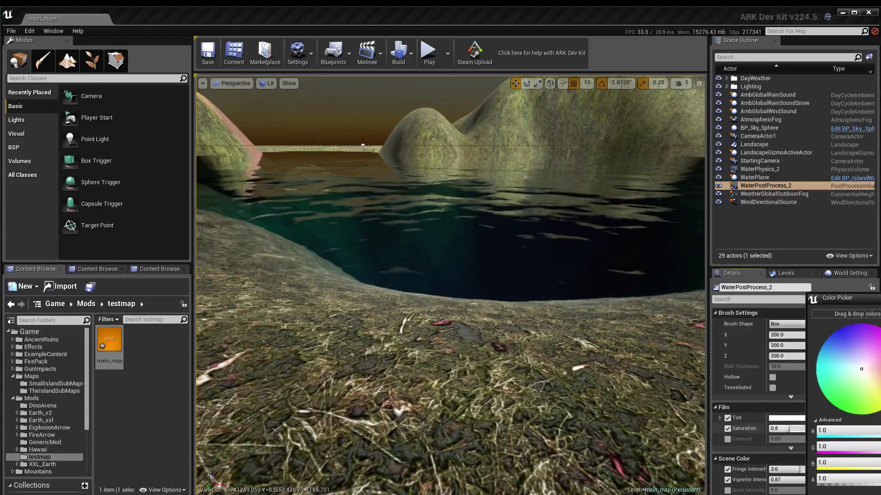
pyautogui.moveTo(861, 369); pyautogui.dragTo(844, 354)
pyautogui.moveTo(449, 284)
pyautogui.mouseDown(button='right')
pyautogui.moveTo(632, 261)
pyautogui.moveTo(619, 280)
pyautogui.moveTo(551, 289)
pyautogui.moveTo(449, 275)
pyautogui.mouseUp(button='right')
pyautogui.moveTo(851, 359); pyautogui.dragTo(837, 339)
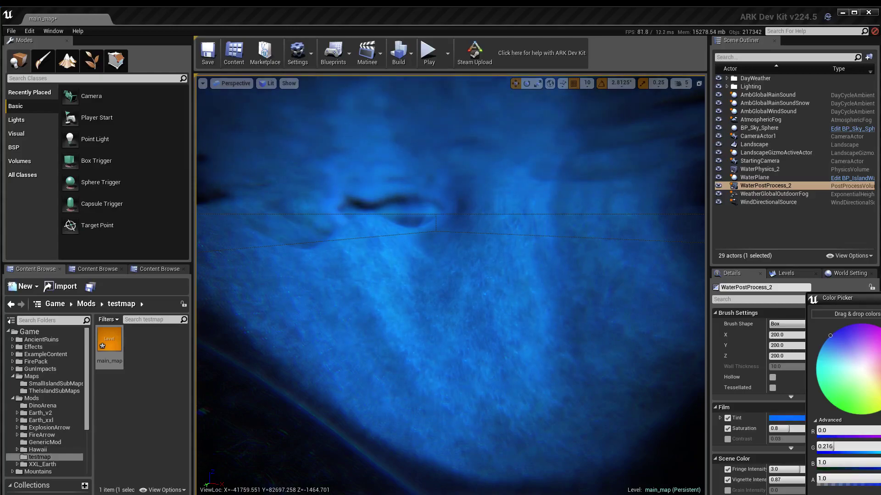
pyautogui.moveTo(830, 335); pyautogui.dragTo(880, 398)
pyautogui.hotkey('ctrl', 'z')
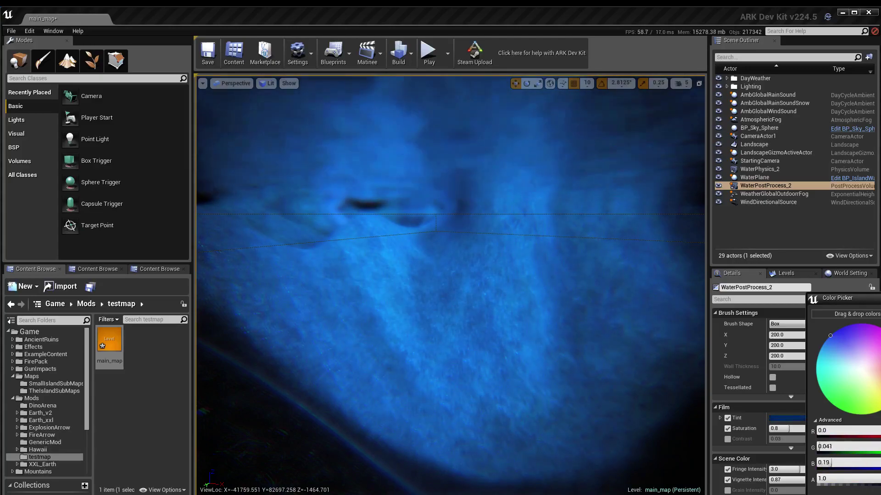
pyautogui.moveTo(880, 343); pyautogui.dragTo(880, 323)
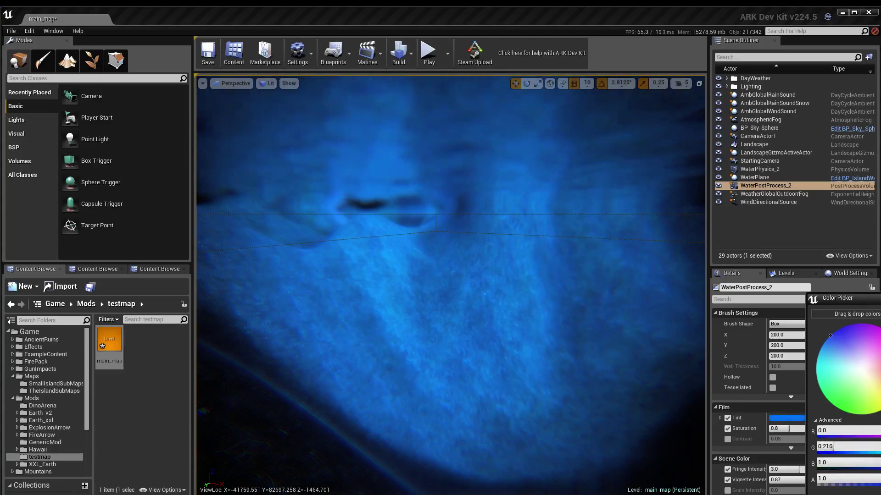
pyautogui.press('Return')
# - Set WaterPostProcess_2's saturation to about 0.885 and its vignette intensity to about 0.66
pyautogui.scroll(-3, 841, 427)
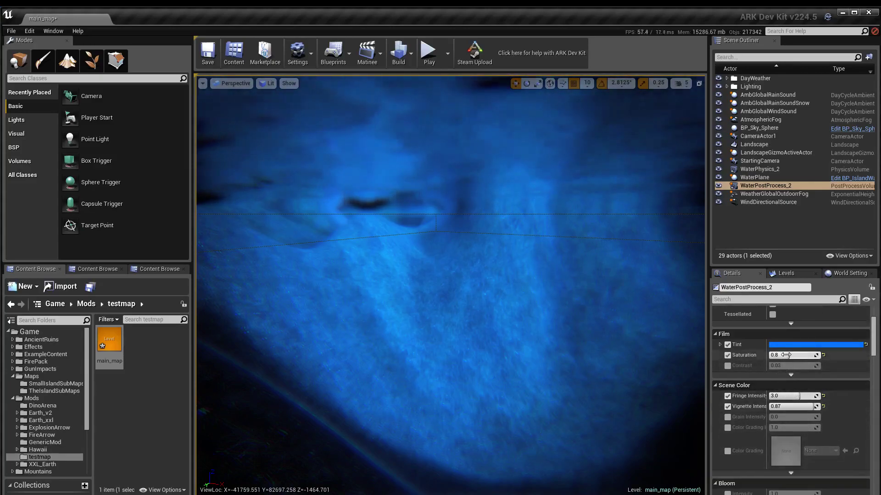
pyautogui.moveTo(816, 355)
pyautogui.mouseDown()
pyautogui.moveTo(782, 355)
pyautogui.moveTo(826, 355)
pyautogui.mouseUp()
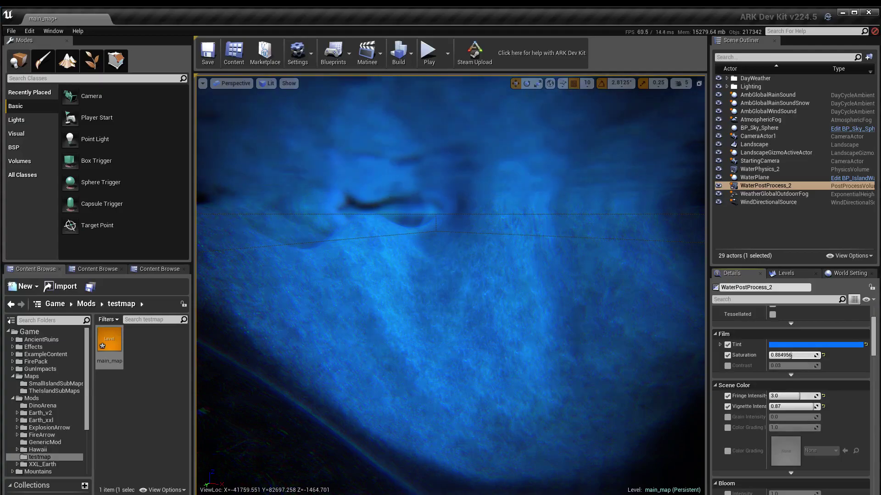
pyautogui.moveTo(790, 406)
pyautogui.mouseDown()
pyautogui.moveTo(802, 407)
pyautogui.moveTo(781, 407)
pyautogui.moveTo(801, 406)
pyautogui.moveTo(789, 406)
pyautogui.mouseUp()
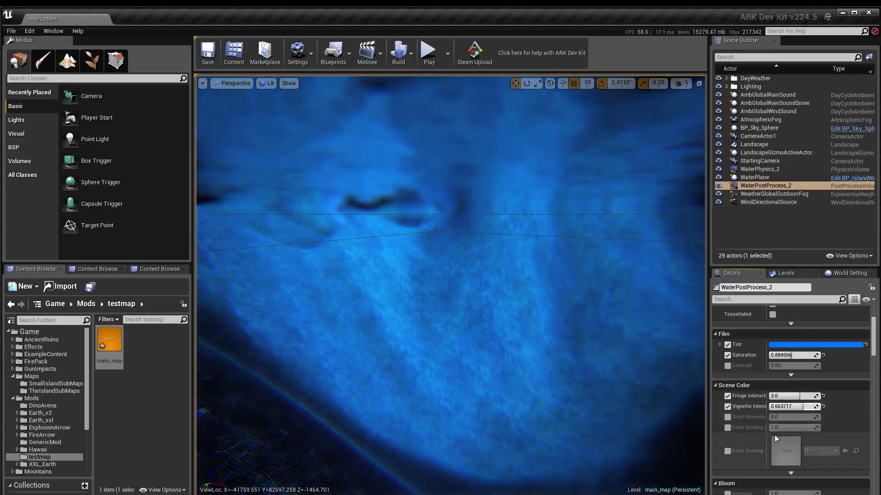
# - Set the depth of field Focal Distance of WaterPostProcess_2 to 1000.0
pyautogui.scroll(-3, 786, 436)
pyautogui.scroll(-6, 786, 442)
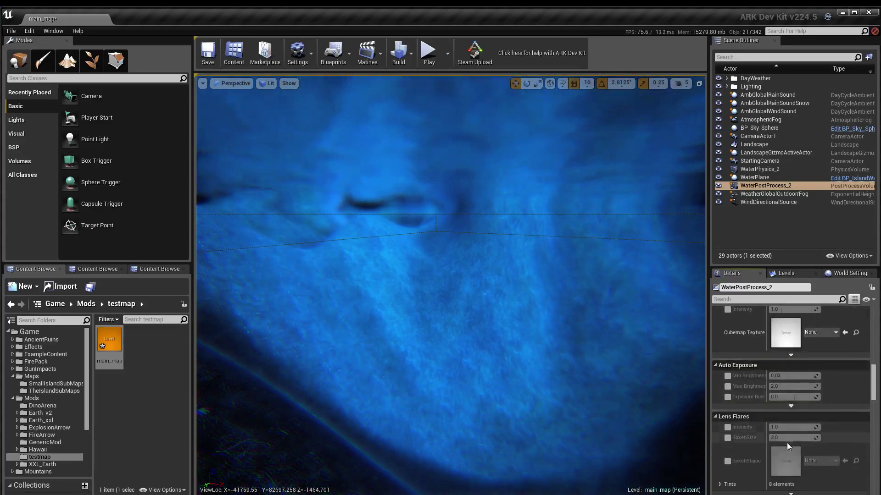
pyautogui.scroll(-6, 786, 443)
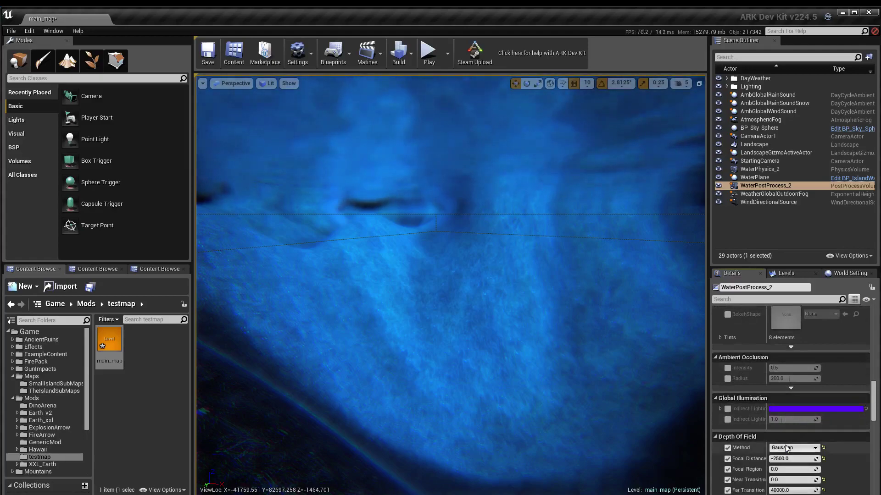
pyautogui.scroll(-2, 785, 444)
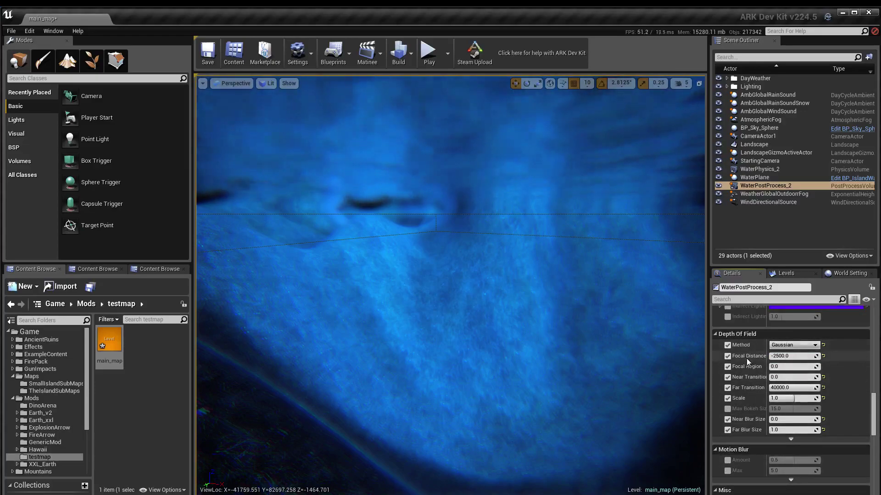
pyautogui.moveTo(780, 357)
pyautogui.mouseDown()
pyautogui.moveTo(807, 357)
pyautogui.moveTo(771, 356)
pyautogui.mouseUp()
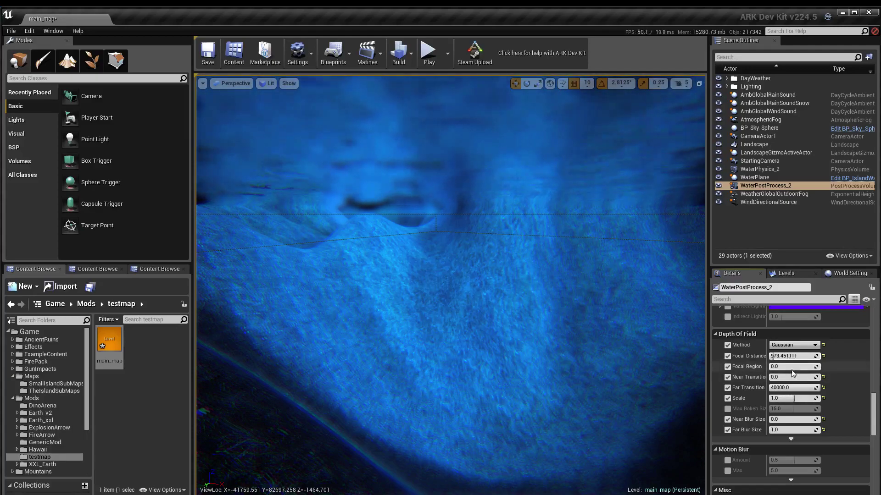
pyautogui.click(790, 356)
pyautogui.write('1000.0')
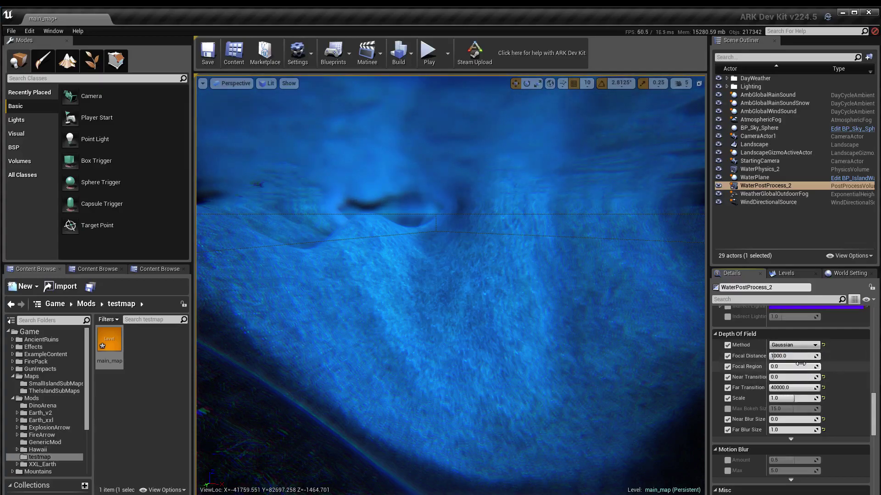
# - Try different depth of field transitions on WaterPostProcess_2, settling on a Near Transition of 0.0 and a Far Transition of 10000.0
pyautogui.click(800, 366)
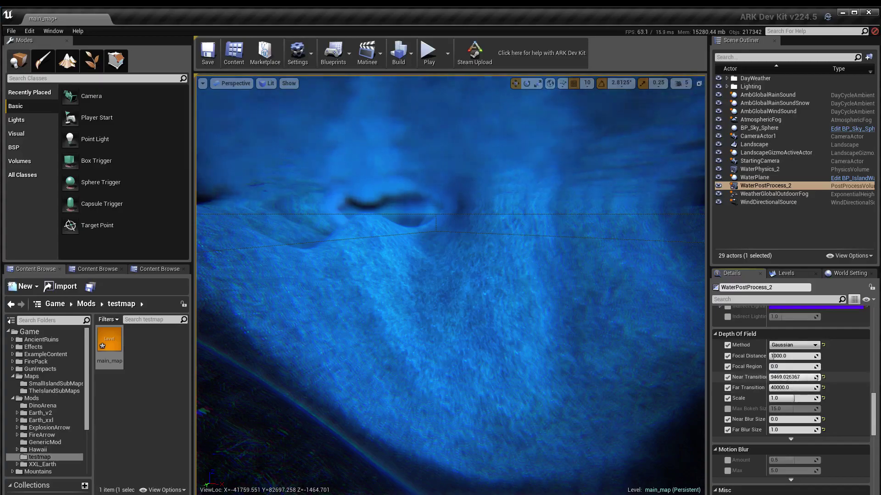
pyautogui.moveTo(770, 377)
pyautogui.mouseDown()
pyautogui.moveTo(820, 377)
pyautogui.moveTo(769, 377)
pyautogui.mouseUp()
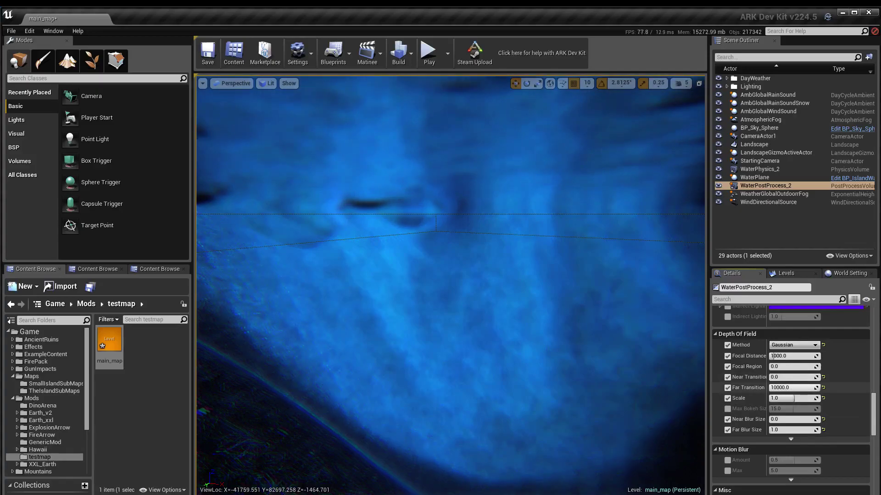
pyautogui.moveTo(792, 388); pyautogui.dragTo(776, 388)
pyautogui.moveTo(449, 285); pyautogui.dragTo(293, 275, button='right')
pyautogui.moveTo(422, 230); pyautogui.dragTo(542, 372, button='right')
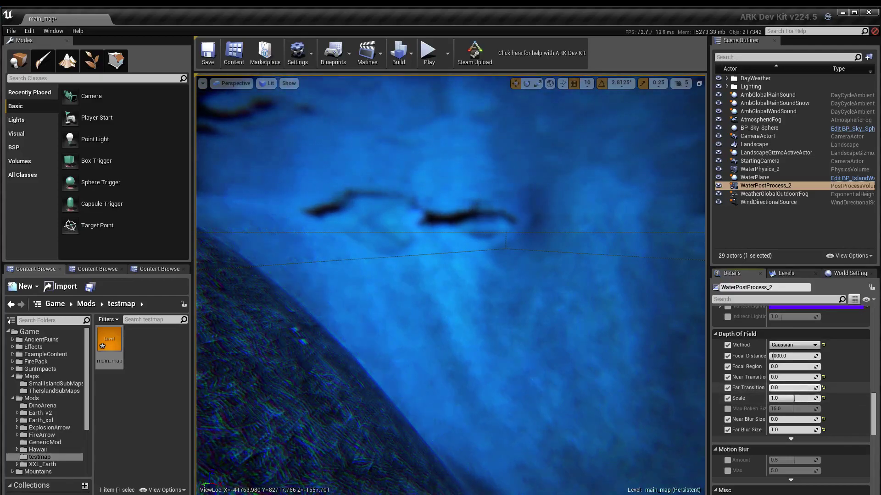
pyautogui.moveTo(790, 388); pyautogui.dragTo(819, 387)
pyautogui.click(799, 388)
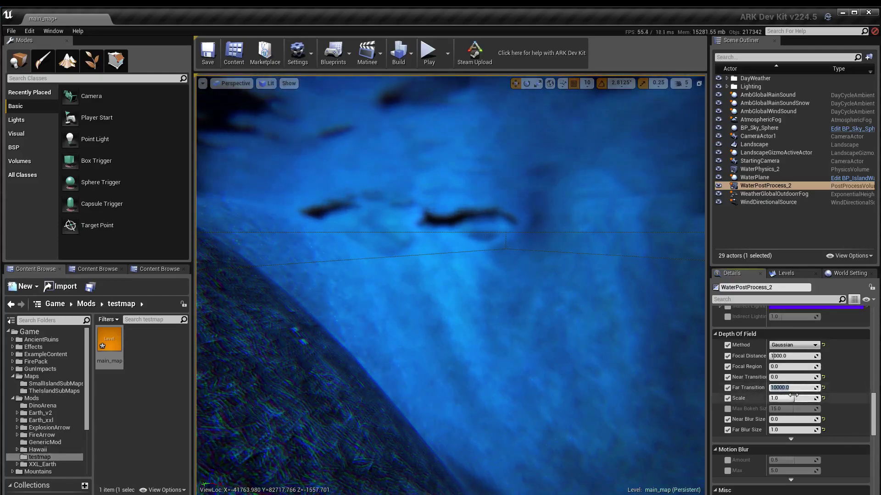
pyautogui.write('40')
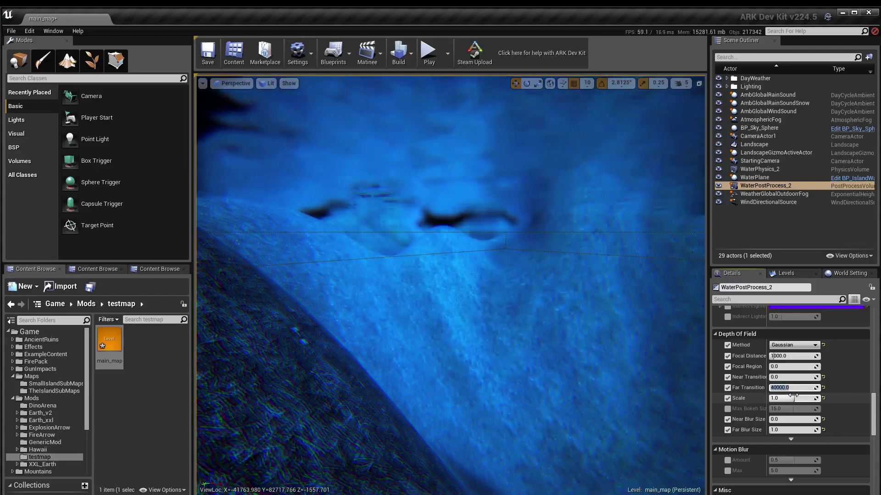
pyautogui.moveTo(814, 390); pyautogui.dragTo(783, 399)
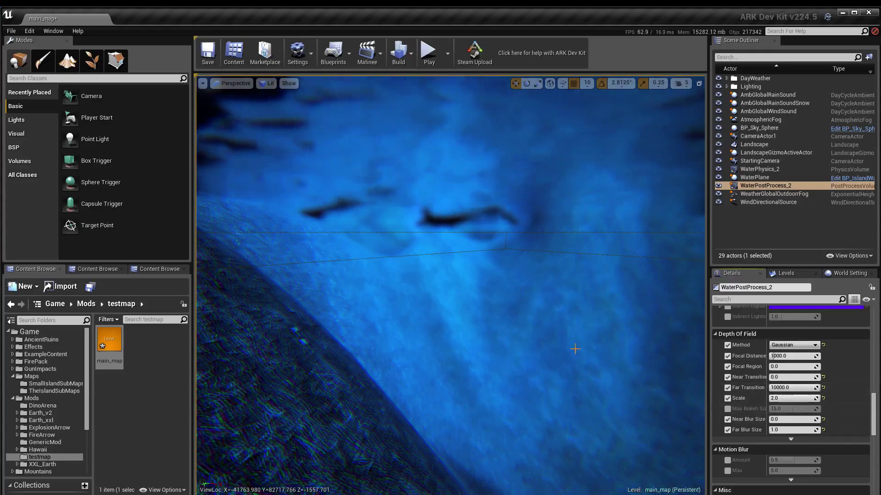
# - Set WaterPostProcess_2's depth of field Scale to about 1.044 and its Far Blur Size to about 0.85
pyautogui.moveTo(791, 399); pyautogui.dragTo(783, 398)
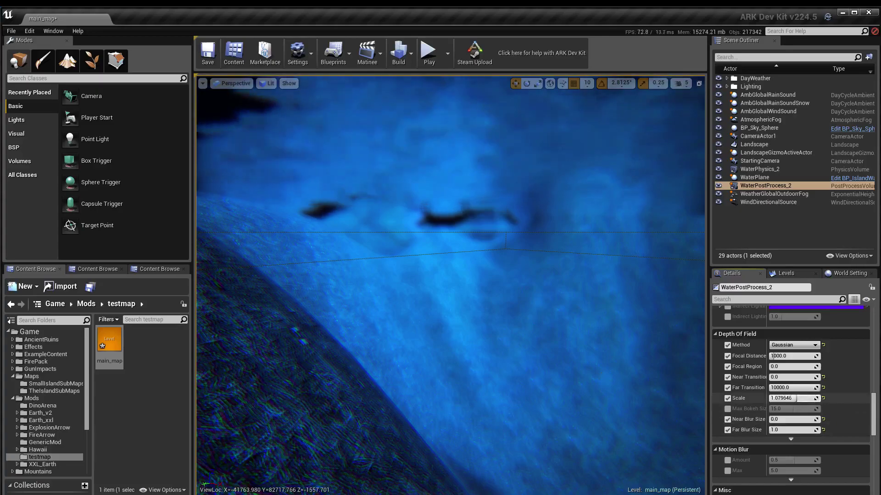
pyautogui.moveTo(785, 429)
pyautogui.mouseDown()
pyautogui.moveTo(807, 430)
pyautogui.moveTo(773, 430)
pyautogui.mouseUp()
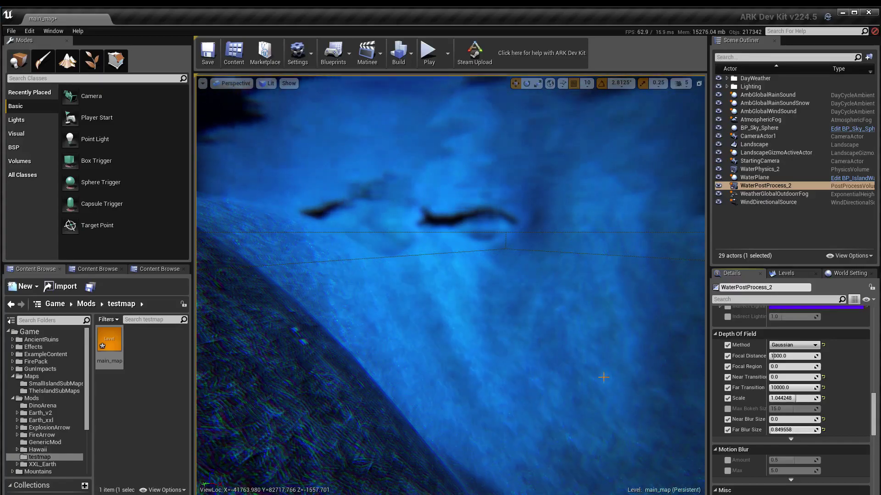
# - Change the Film tint of WaterPostProcess_2 to a lighter cyan blue
pyautogui.scroll(3, 835, 386)
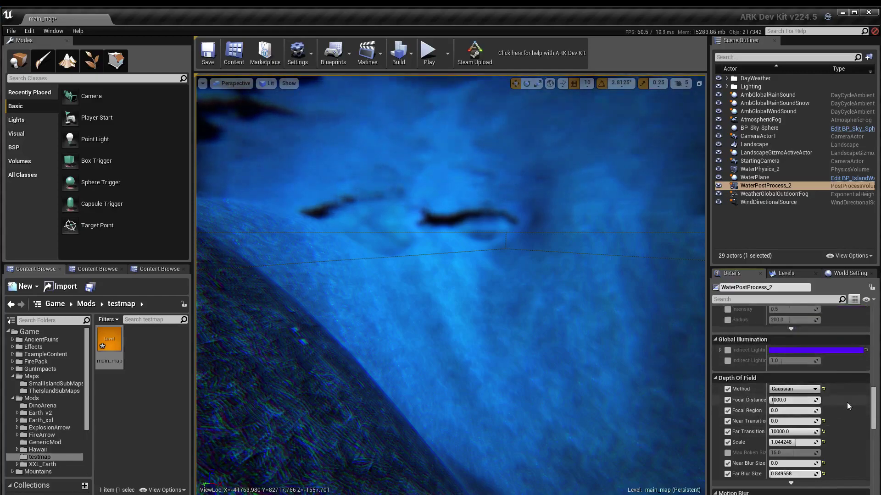
pyautogui.moveTo(873, 414); pyautogui.dragTo(875, 343)
pyautogui.click(798, 354)
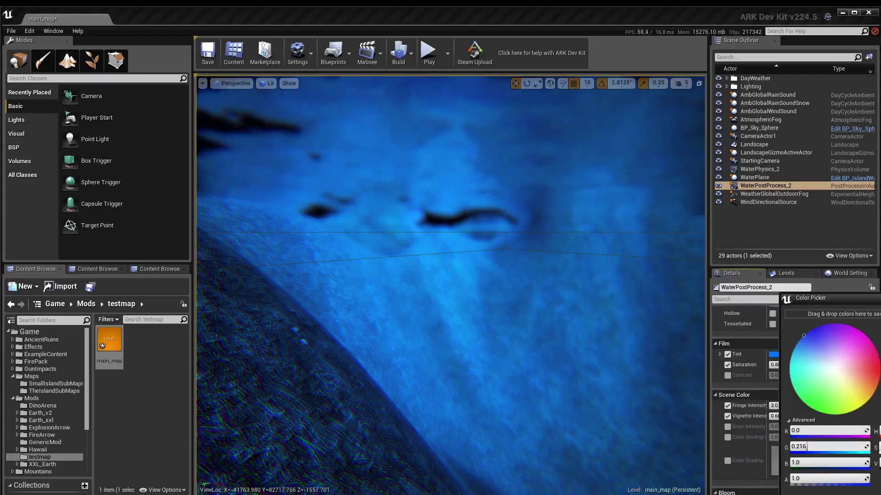
pyautogui.moveTo(803, 336); pyautogui.dragTo(798, 343)
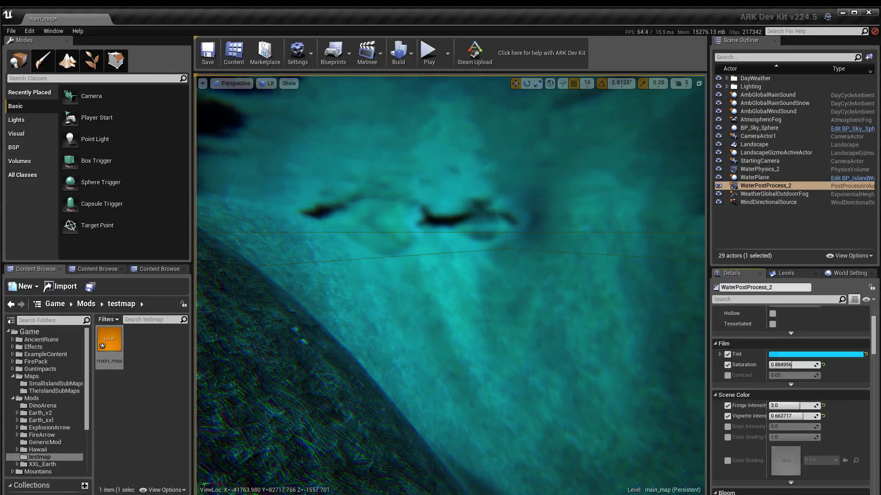
# - Examine the new water tint from underwater, then from above the surface and the surrounding shore
pyautogui.moveTo(560, 367); pyautogui.dragTo(594, 324, button='right')
pyautogui.press('e')
pyautogui.press('a')
pyautogui.press('e')
pyautogui.moveTo(571, 228); pyautogui.dragTo(468, 248, button='right')
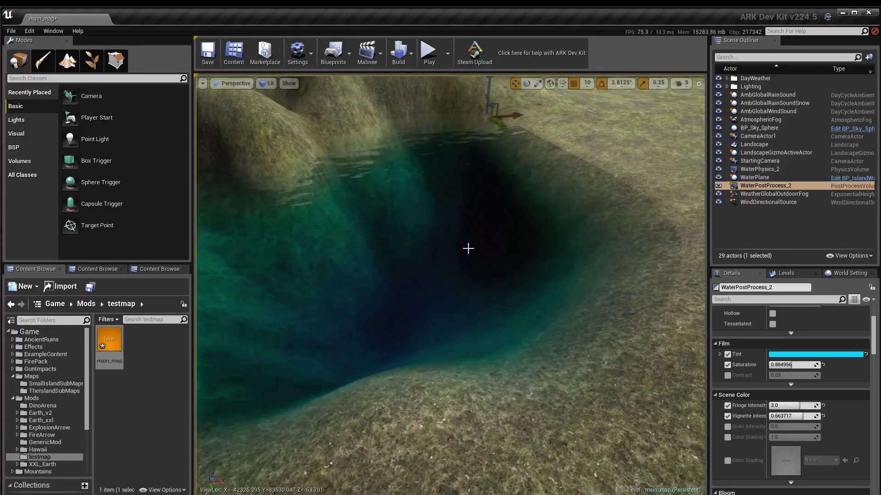
pyautogui.moveTo(436, 327); pyautogui.dragTo(289, 270, button='right')
pyautogui.press('w')
pyautogui.press('s')
pyautogui.moveTo(505, 323); pyautogui.dragTo(487, 234, button='right')
pyautogui.press('s')
pyautogui.moveTo(477, 351); pyautogui.dragTo(446, 355, button='right')
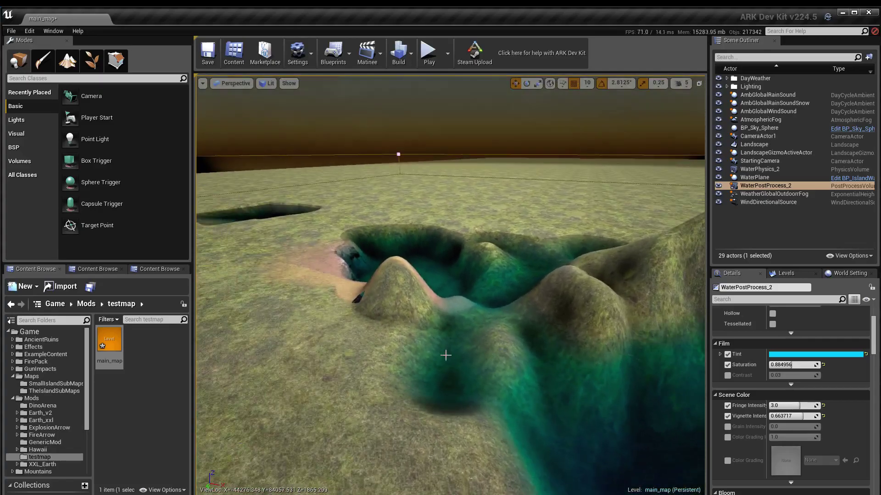
# - Switch to foliage painting, search the assets for "plant", and add BananaPlant01_SM to the foliage meshes
pyautogui.click(92, 62)
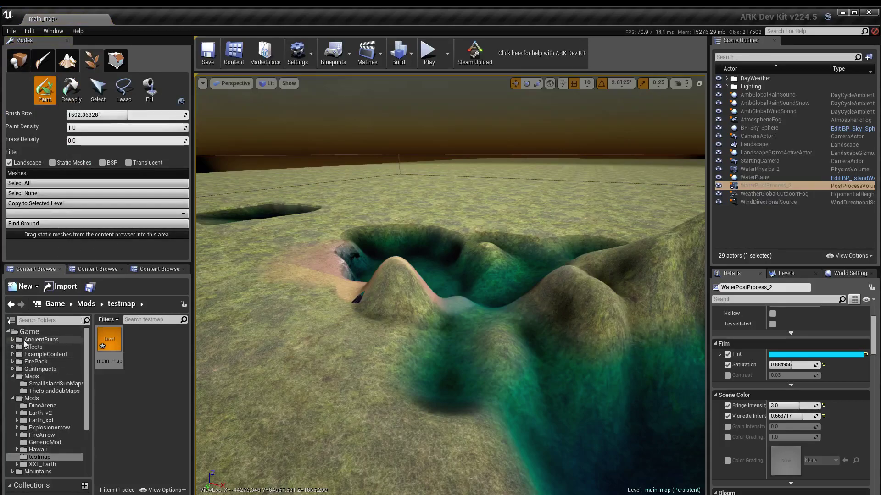
pyautogui.click(77, 271)
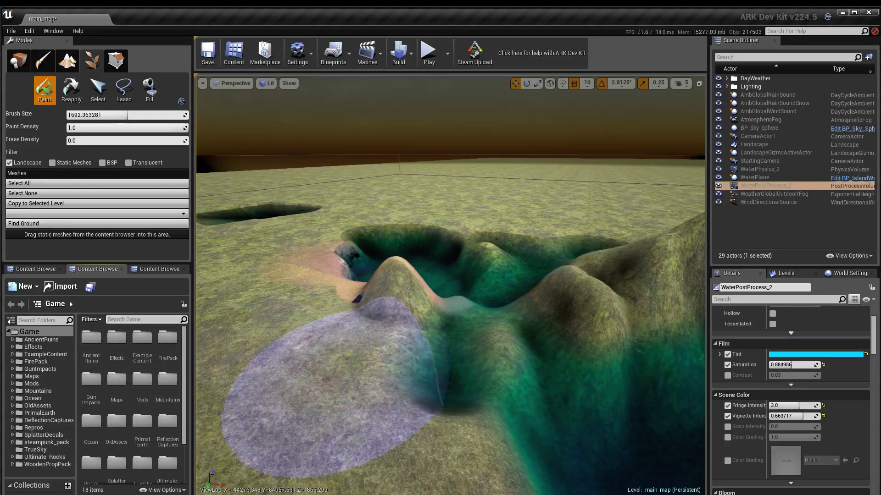
pyautogui.write('lantz')
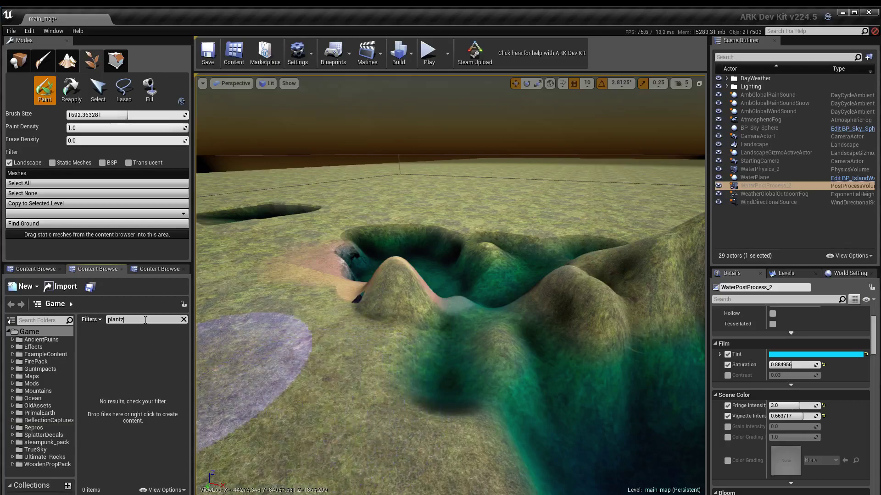
pyautogui.press('BackSpace')
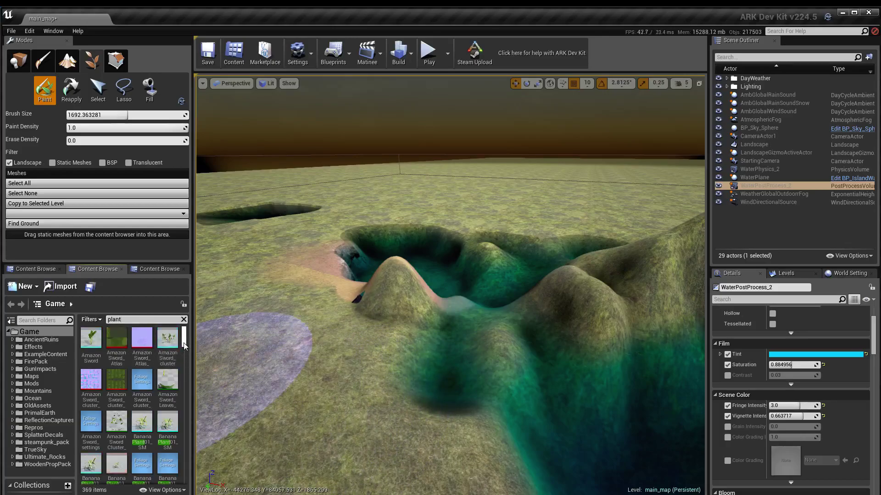
pyautogui.click(141, 425)
pyautogui.moveTo(143, 235); pyautogui.dragTo(142, 236)
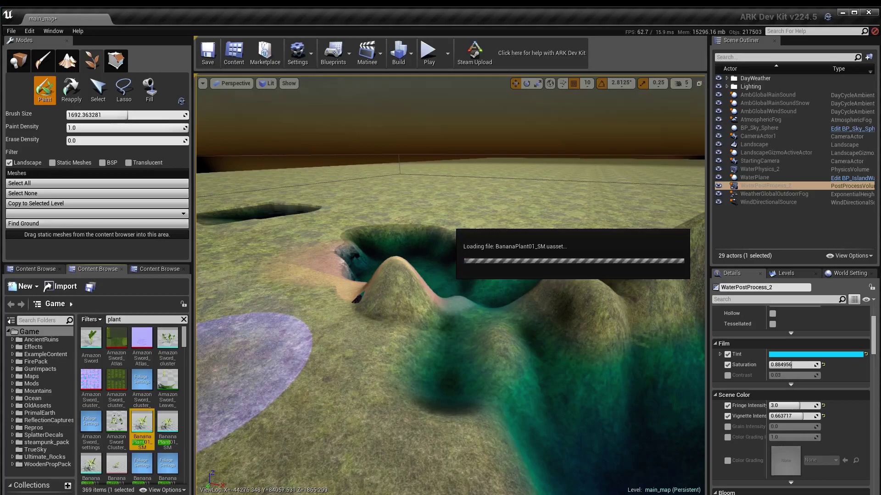
# - Assign the matching BananaPlant01_SM foliage settings asset to the banana plant, collapse its details, and leave the mesh enabled for painting
pyautogui.scroll(-4, 152, 250)
pyautogui.scroll(-2, 147, 476)
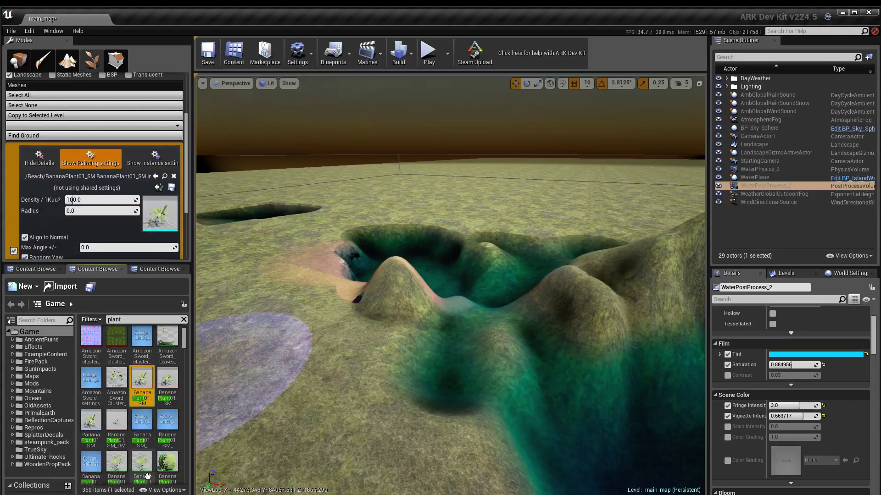
pyautogui.click(142, 421)
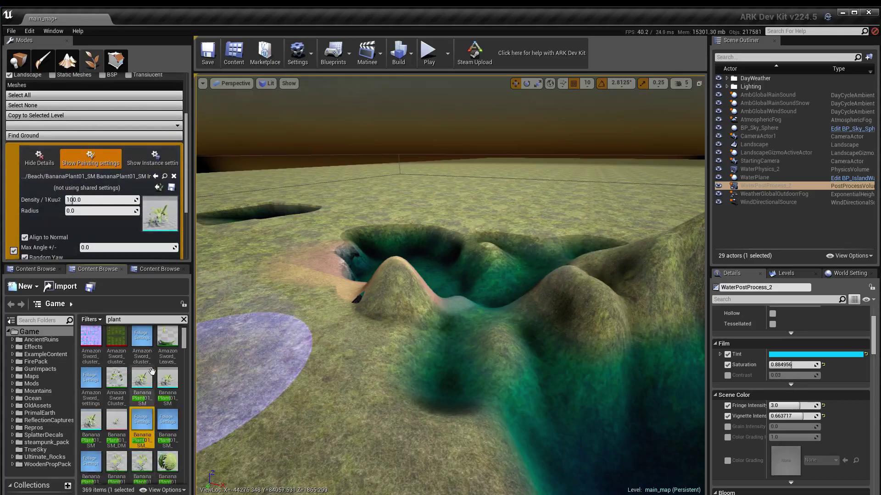
pyautogui.click(158, 188)
pyautogui.click(38, 160)
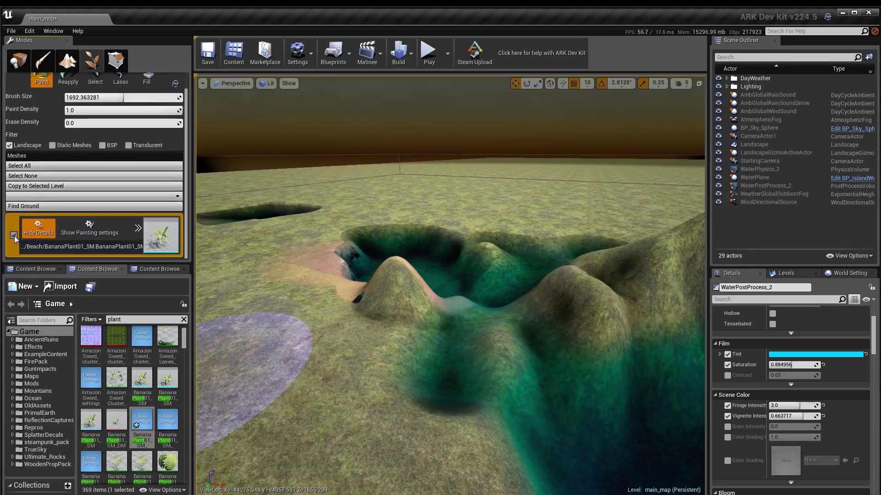
pyautogui.click(14, 235)
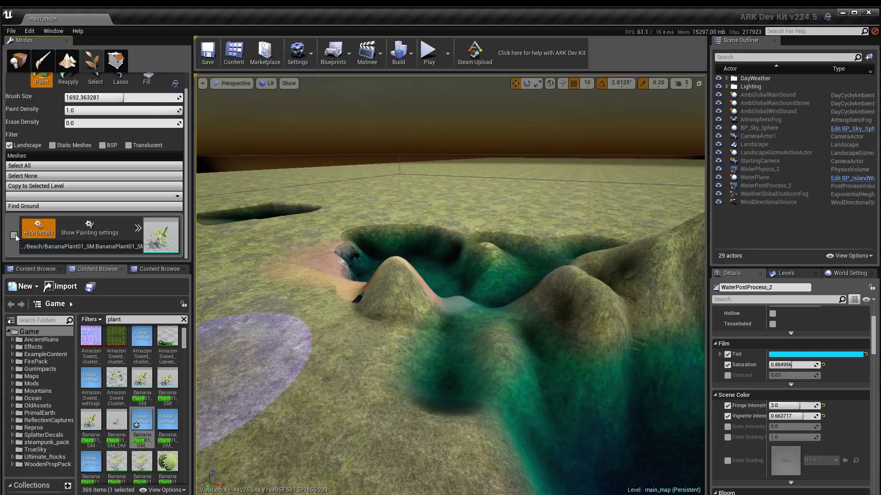
pyautogui.click(14, 235)
# - Reduce the foliage brush size to about 645 and paint banana plants across the grass beside the pool's sandy shore
pyautogui.moveTo(301, 325); pyautogui.dragTo(258, 362, button='right')
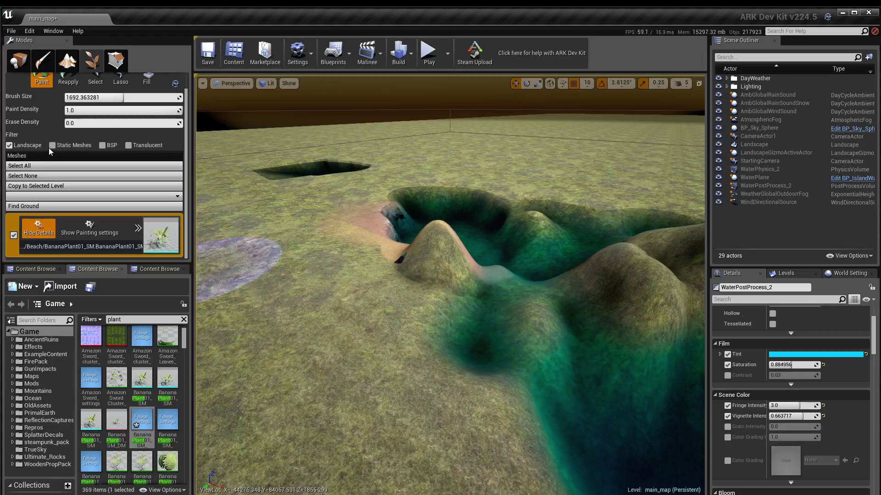
pyautogui.press('w')
pyautogui.moveTo(499, 350); pyautogui.dragTo(516, 385, button='right')
pyautogui.press('w')
pyautogui.moveTo(466, 337)
pyautogui.mouseDown(button='right')
pyautogui.moveTo(459, 346)
pyautogui.moveTo(572, 297)
pyautogui.moveTo(562, 302)
pyautogui.mouseUp(button='right')
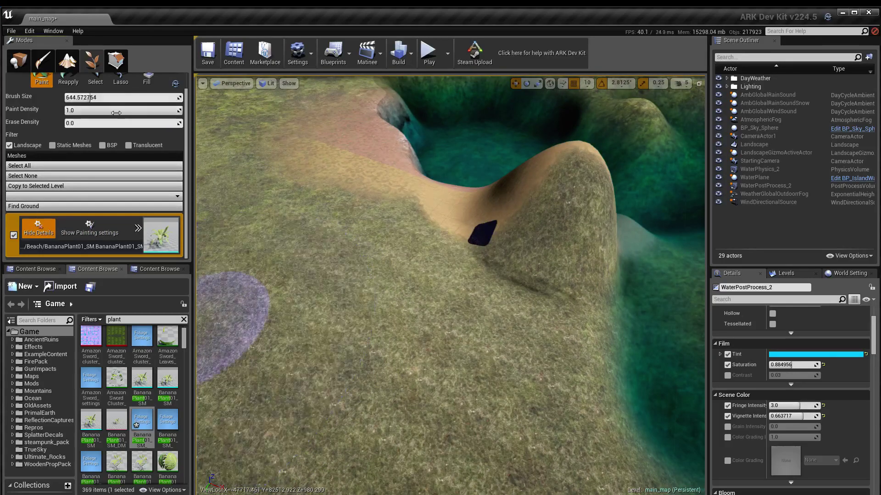
pyautogui.moveTo(406, 346); pyautogui.dragTo(381, 283)
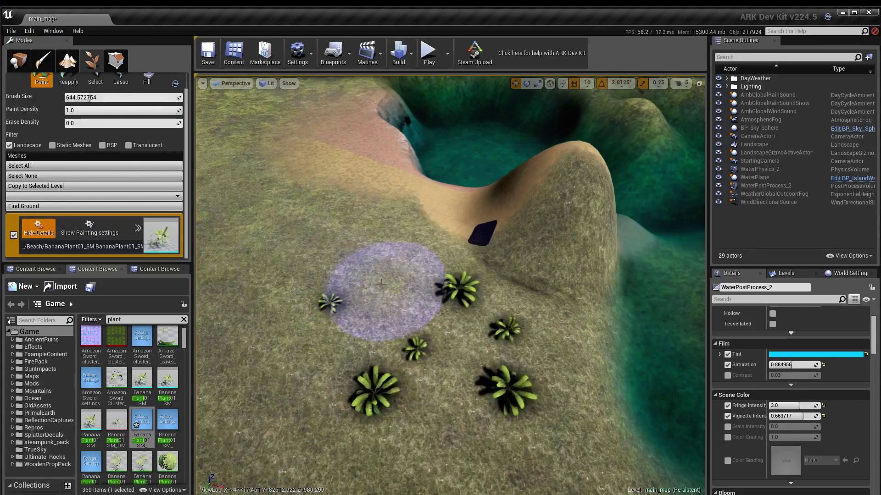
pyautogui.moveTo(346, 303); pyautogui.dragTo(232, 303, button='right')
pyautogui.moveTo(432, 289)
pyautogui.mouseDown()
pyautogui.moveTo(401, 338)
pyautogui.moveTo(255, 284)
pyautogui.moveTo(403, 161)
pyautogui.moveTo(266, 197)
pyautogui.moveTo(570, 230)
pyautogui.moveTo(500, 192)
pyautogui.moveTo(367, 257)
pyautogui.moveTo(431, 419)
pyautogui.moveTo(342, 309)
pyautogui.moveTo(304, 312)
pyautogui.mouseUp()
# - Search the assets for "palm" and add BigPalm_SM to the foliage meshes
pyautogui.moveTo(305, 313)
pyautogui.mouseDown(button='right')
pyautogui.moveTo(257, 257)
pyautogui.moveTo(255, 316)
pyautogui.mouseUp(button='right')
pyautogui.press('s')
pyautogui.moveTo(579, 348); pyautogui.dragTo(688, 220, button='right')
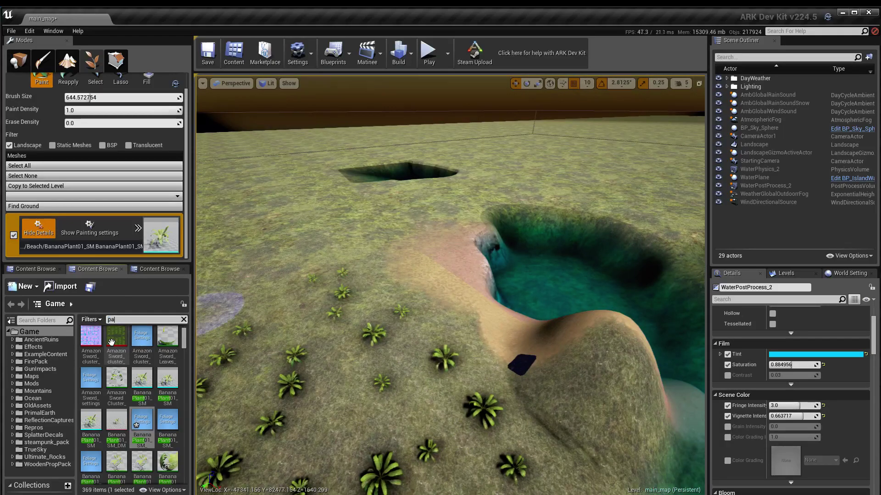
pyautogui.write('palm')
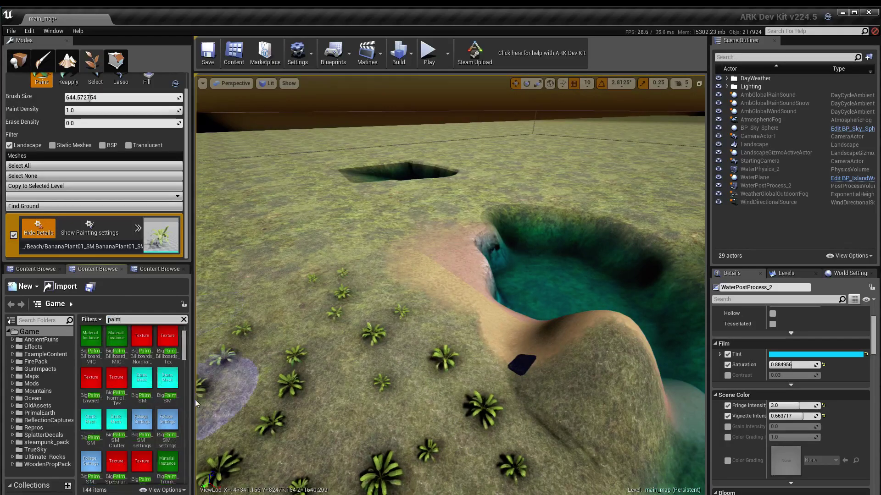
pyautogui.click(142, 383)
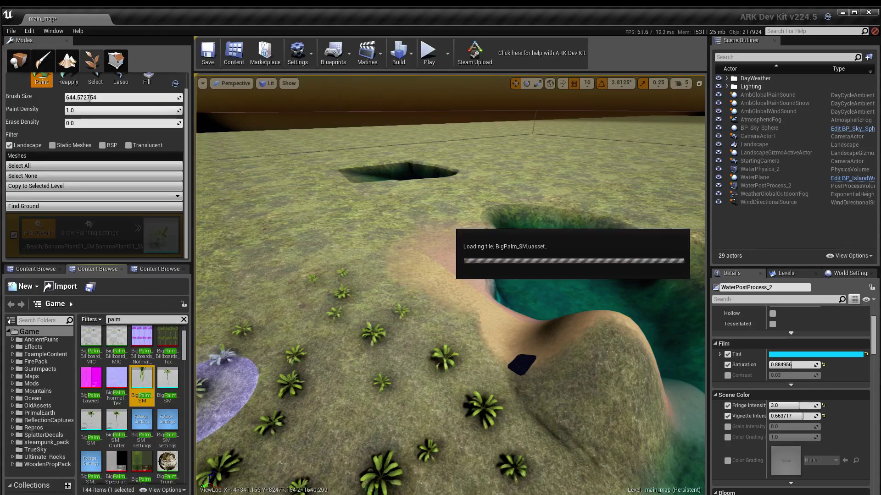
pyautogui.scroll(-1, 157, 434)
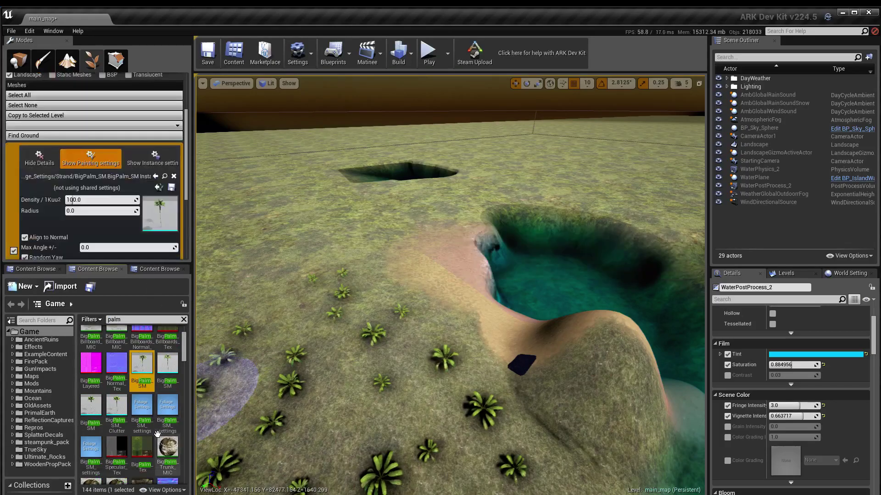
pyautogui.scroll(-1, 164, 445)
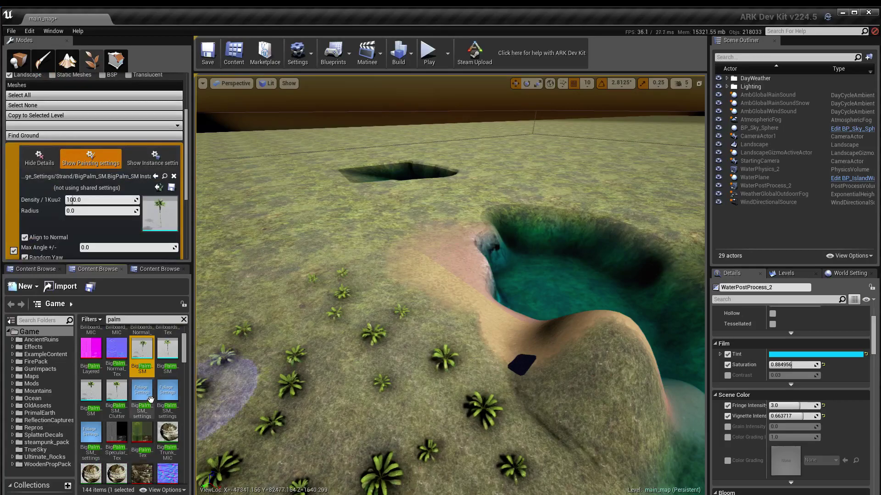
# - Assign the BigPalm_SM foliage settings asset to the palm mesh, collapse its details, and disable the banana plant for painting
pyautogui.click(139, 393)
pyautogui.scroll(-1, 163, 250)
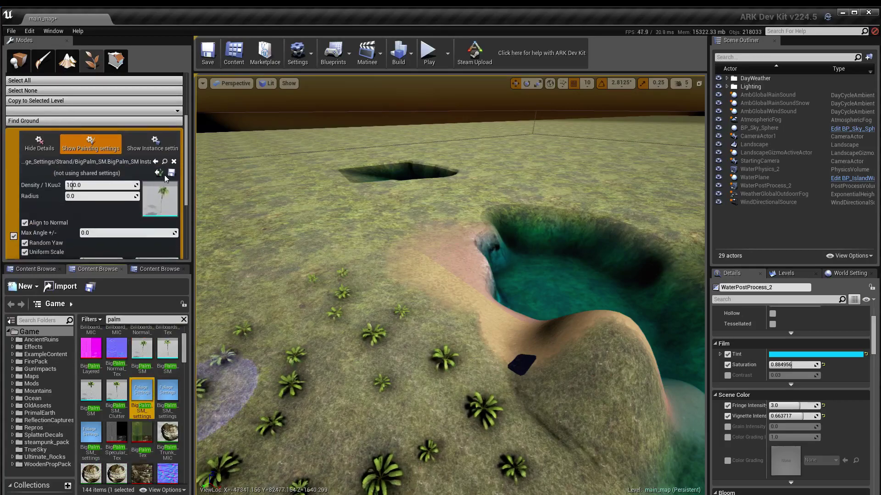
pyautogui.click(37, 145)
pyautogui.click(14, 235)
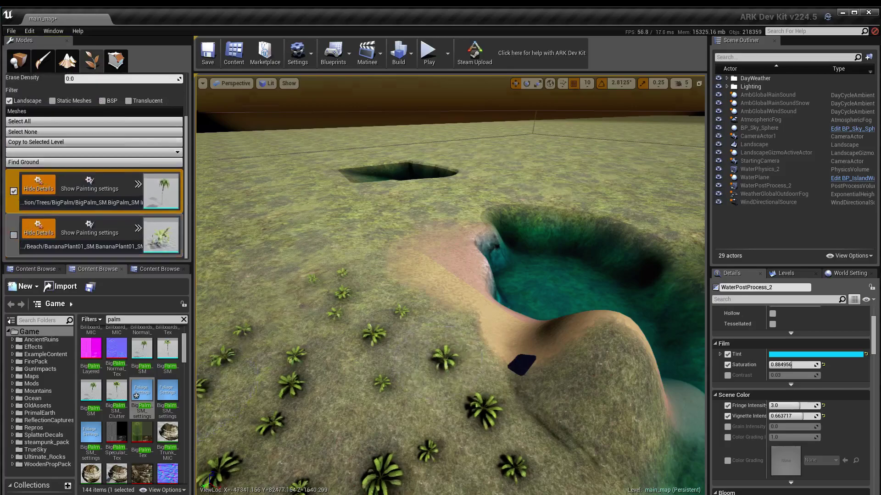
# - Paint BigPalm_SM palms among the banana plants on the grass beside the pool's sandy shore
pyautogui.scroll(3, 436, 337)
pyautogui.click(436, 338)
pyautogui.moveTo(337, 350); pyautogui.dragTo(424, 266)
pyautogui.moveTo(425, 266)
pyautogui.mouseDown(button='right')
pyautogui.moveTo(426, 279)
pyautogui.moveTo(454, 201)
pyautogui.mouseUp(button='right')
pyautogui.moveTo(426, 266); pyautogui.dragTo(414, 380, button='middle')
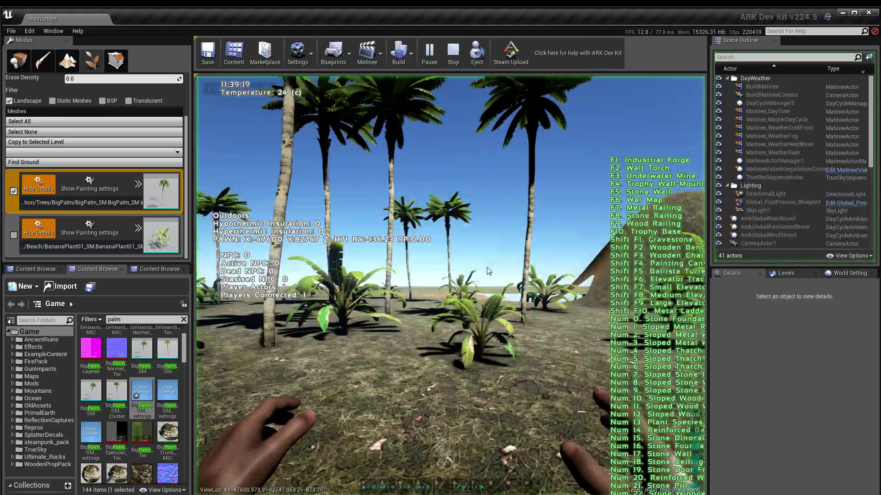
# - Play-test the map in the palm grove and harvest berries from a banana plant
pyautogui.click(487, 263)
pyautogui.press('w')
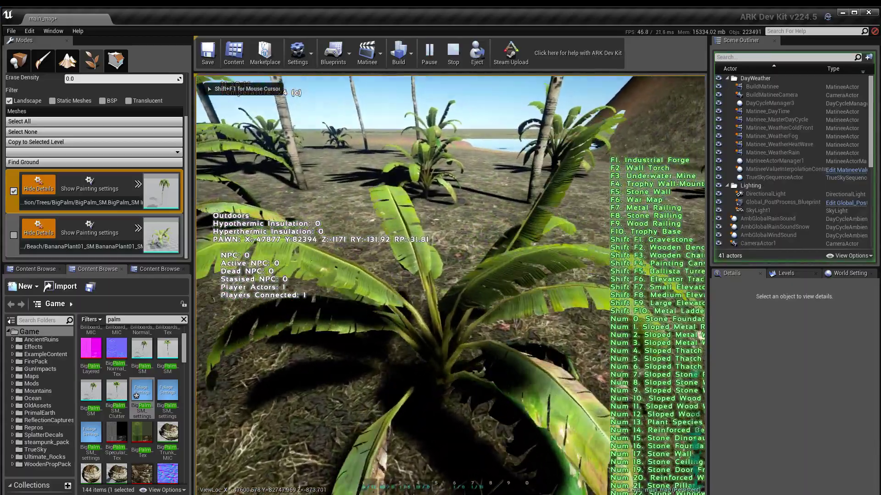
pyautogui.press('e')
pyautogui.press('e')
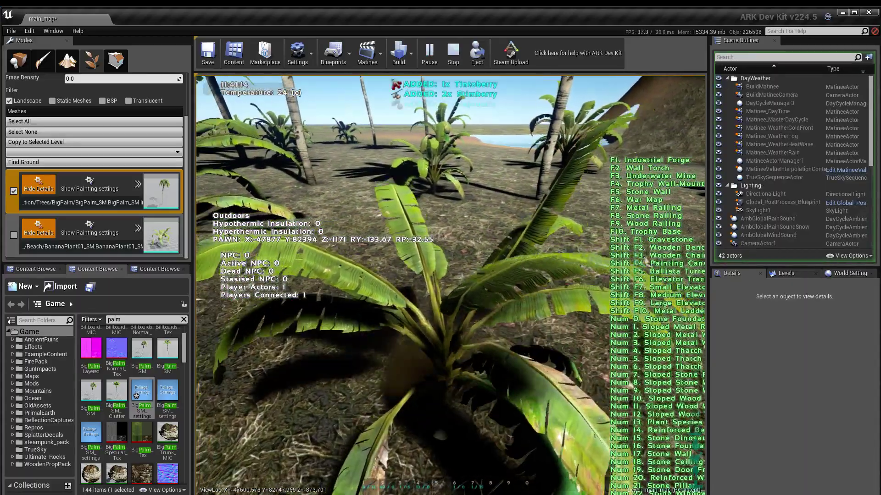
# - Walk to a palm, strike its trunk to test harvesting, look around the grove, and end the play test
pyautogui.press('w')
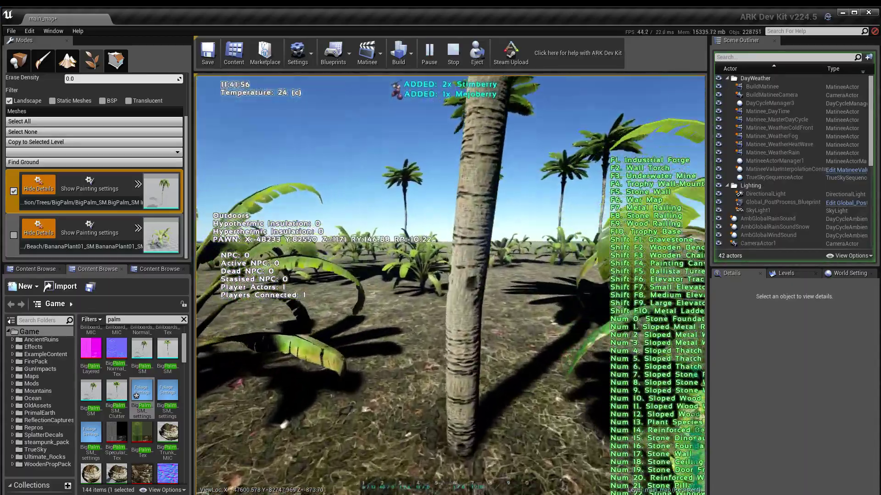
pyautogui.press('w')
pyautogui.click(450, 285)
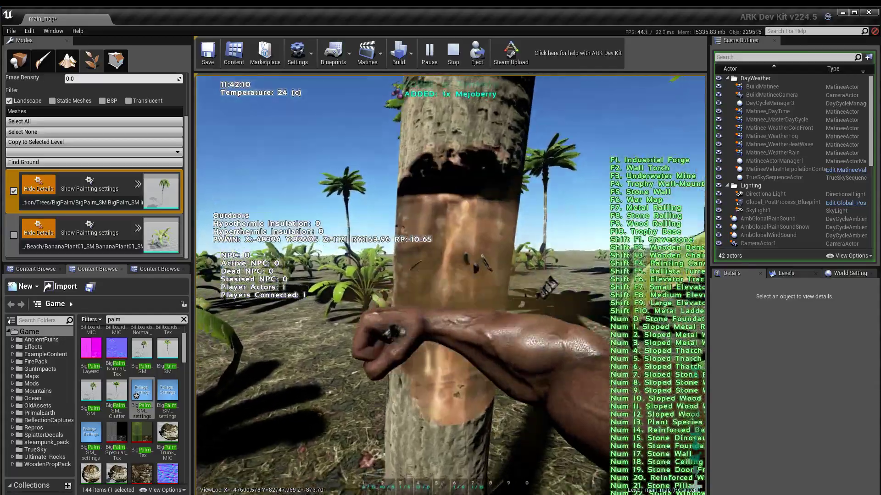
pyautogui.click(450, 285)
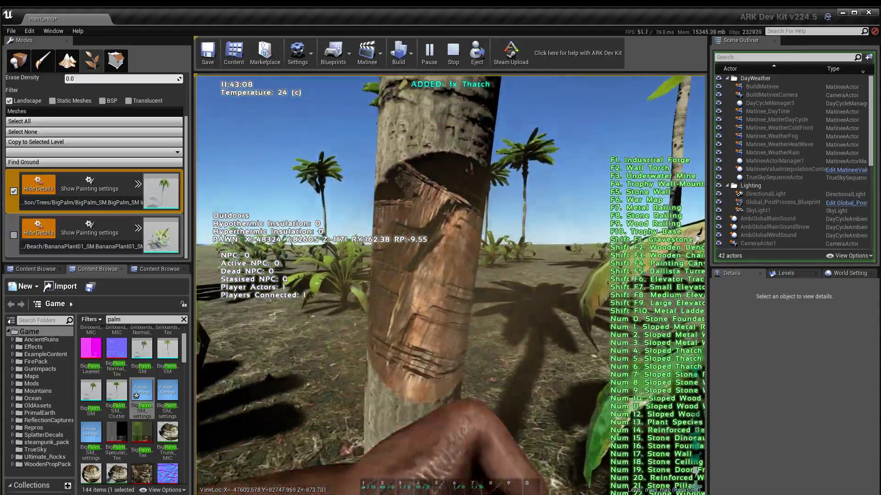
pyautogui.press('w')
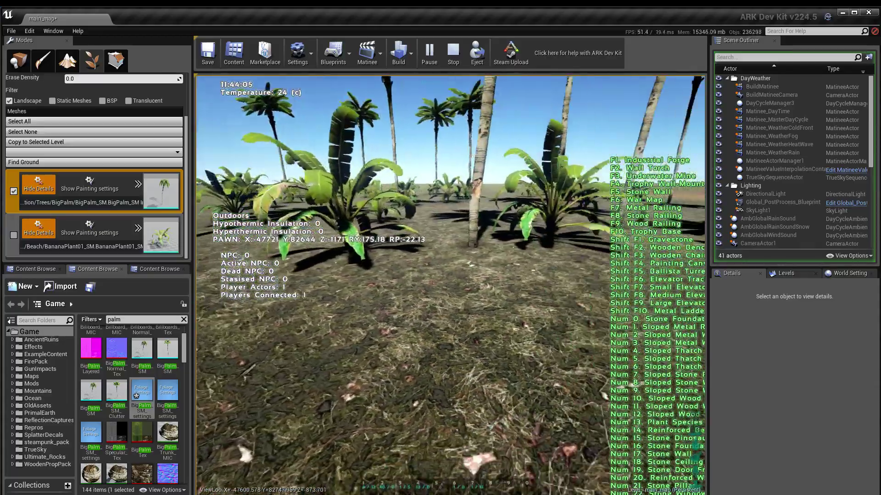
pyautogui.press('Escape')
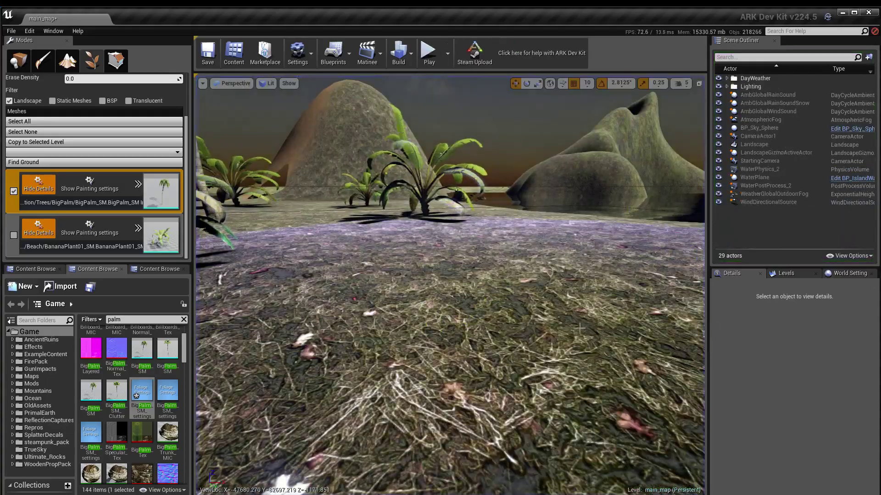
# - Enable the Editor Enable NPC option in the Primal World Settings
pyautogui.press('e')
pyautogui.moveTo(235, 289); pyautogui.dragTo(550, 331, button='right')
pyautogui.press('s')
pyautogui.moveTo(450, 285); pyautogui.dragTo(569, 303, button='right')
pyautogui.moveTo(670, 376); pyautogui.dragTo(596, 377, button='right')
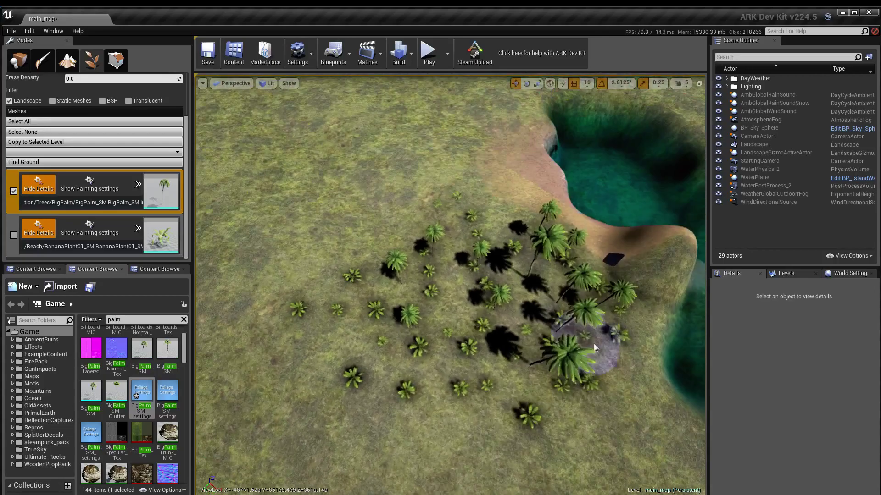
pyautogui.click(843, 274)
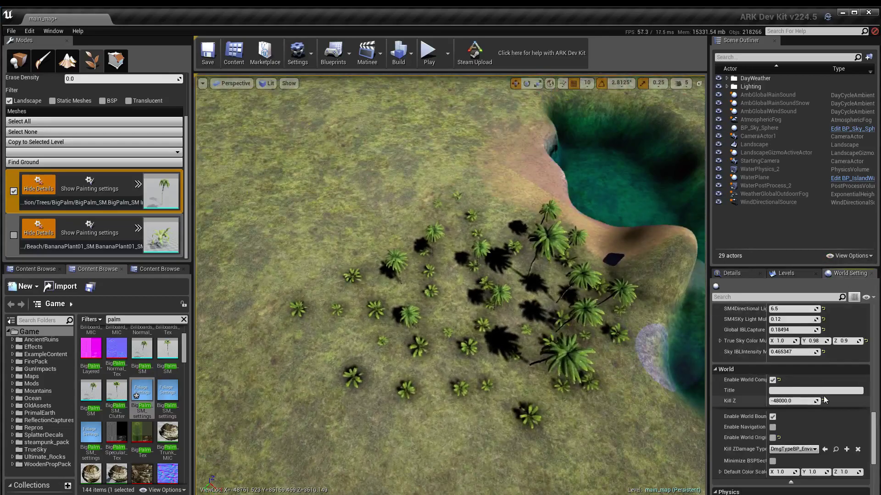
pyautogui.scroll(3, 824, 400)
pyautogui.moveTo(876, 418); pyautogui.dragTo(879, 323)
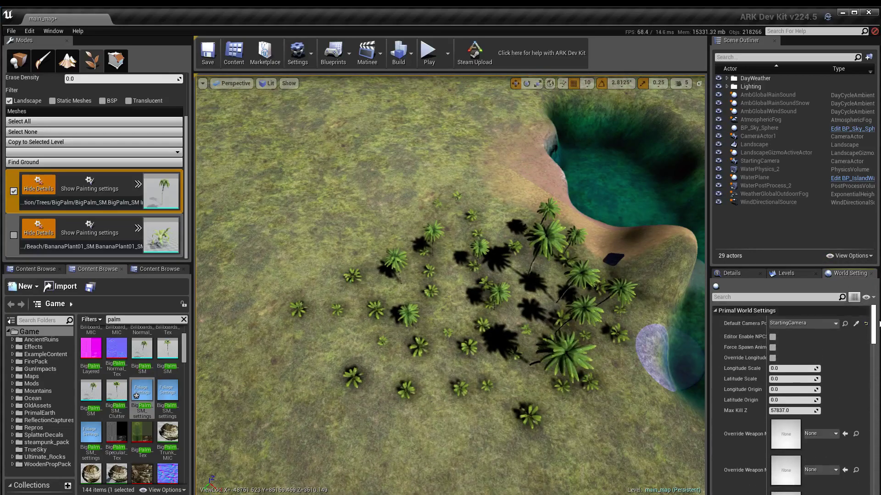
pyautogui.click(773, 338)
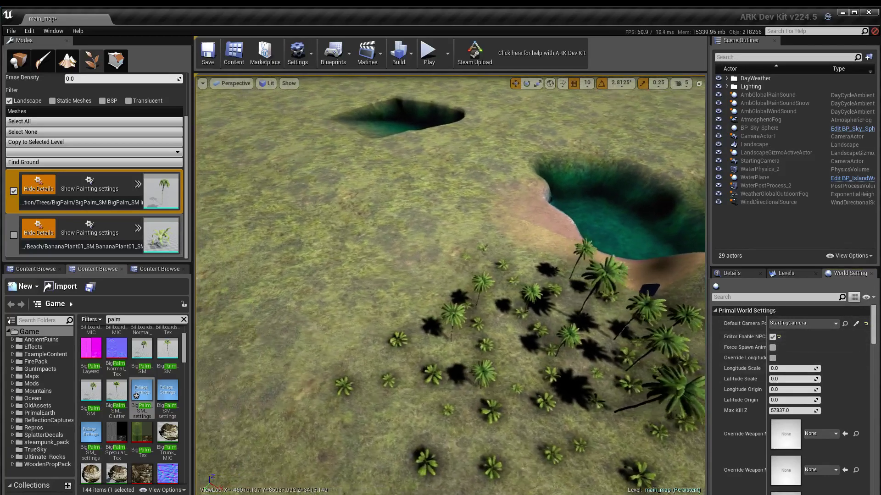
# - Search the placeable actors for "npc" and place an NPC Zone Manager on the grass near the palm grove
pyautogui.moveTo(449, 285); pyautogui.dragTo(394, 287, button='middle')
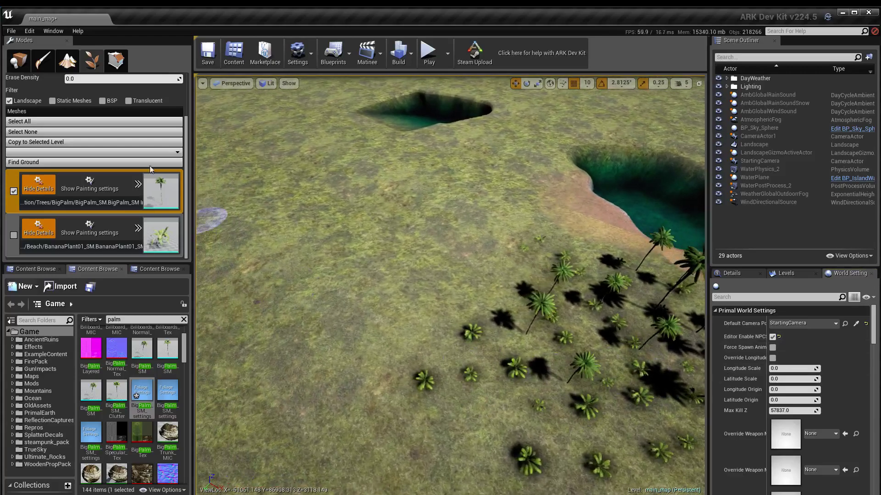
pyautogui.click(18, 59)
pyautogui.click(87, 83)
pyautogui.write('npc')
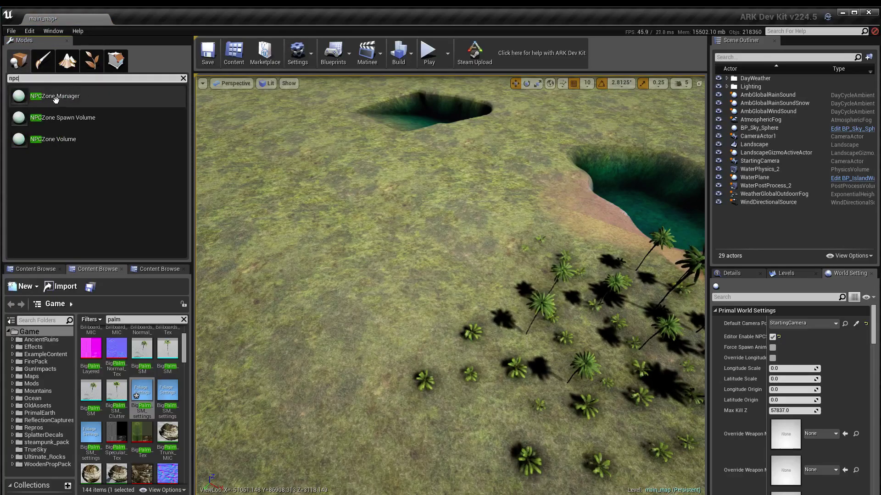
pyautogui.moveTo(317, 226)
pyautogui.mouseDown(button='right')
pyautogui.moveTo(366, 266)
pyautogui.moveTo(349, 276)
pyautogui.moveTo(316, 225)
pyautogui.mouseUp(button='right')
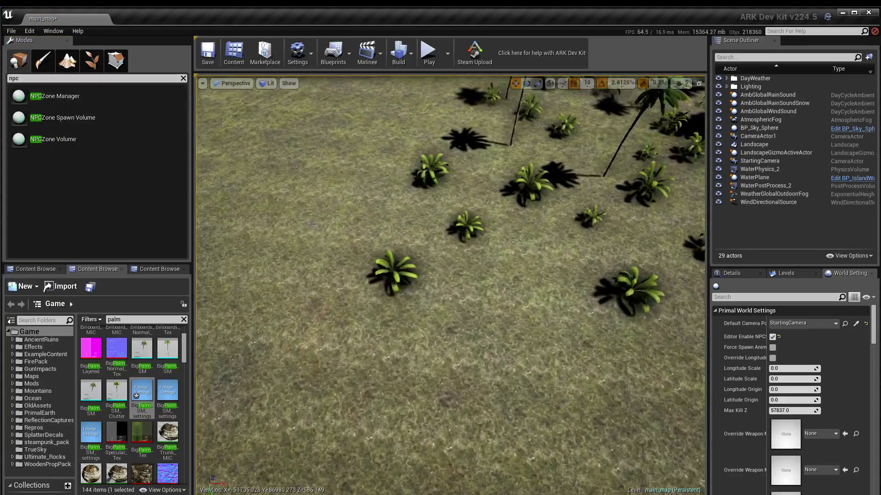
pyautogui.moveTo(68, 95); pyautogui.dragTo(511, 360)
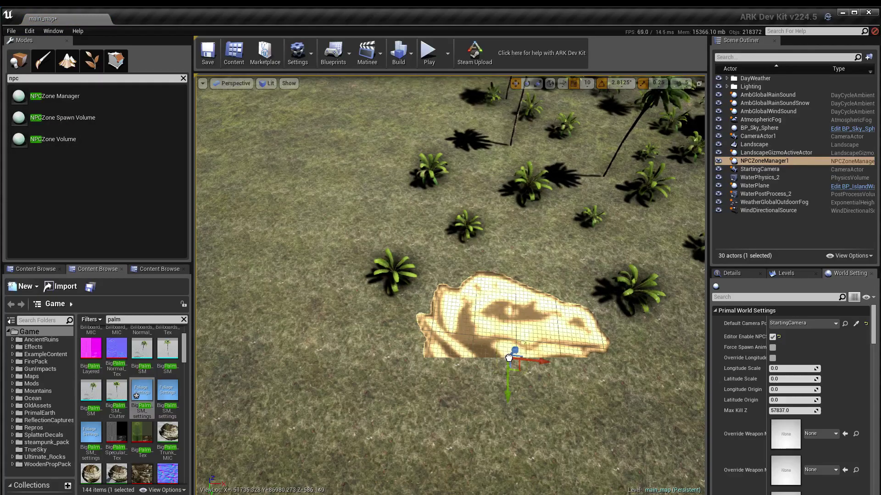
pyautogui.moveTo(509, 357); pyautogui.dragTo(510, 358)
# - Place an NPC Zone Spawn Volume and an NPC Zone Volume at the zone manager, and align the two volumes with each other
pyautogui.moveTo(44, 138); pyautogui.dragTo(484, 269)
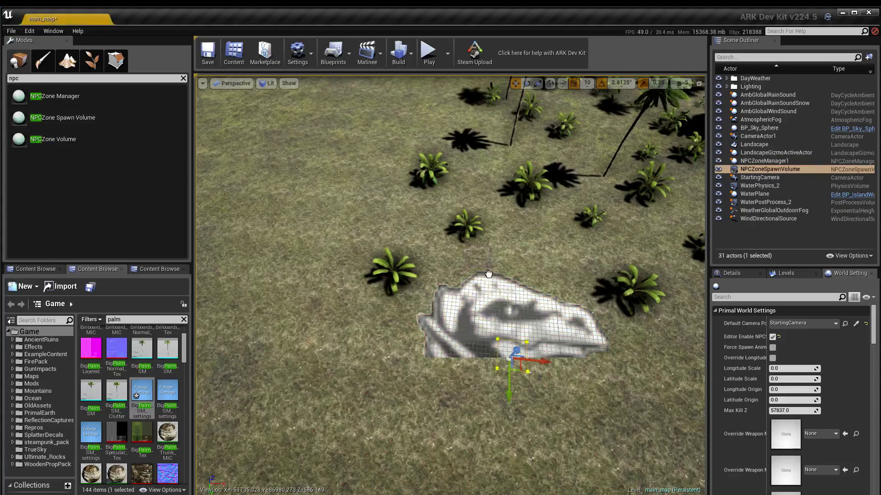
pyautogui.moveTo(510, 357); pyautogui.dragTo(510, 357)
pyautogui.moveTo(510, 357); pyautogui.dragTo(465, 389, button='right')
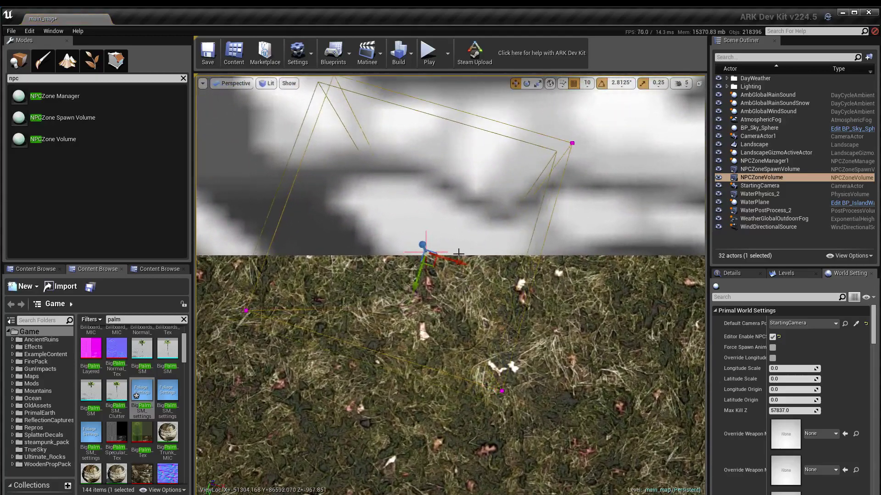
pyautogui.moveTo(459, 262); pyautogui.dragTo(454, 261)
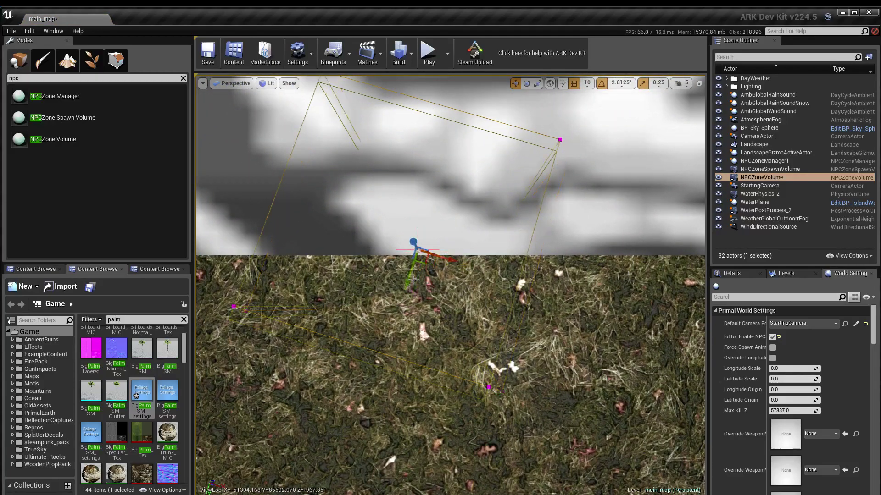
pyautogui.moveTo(407, 280); pyautogui.dragTo(405, 284)
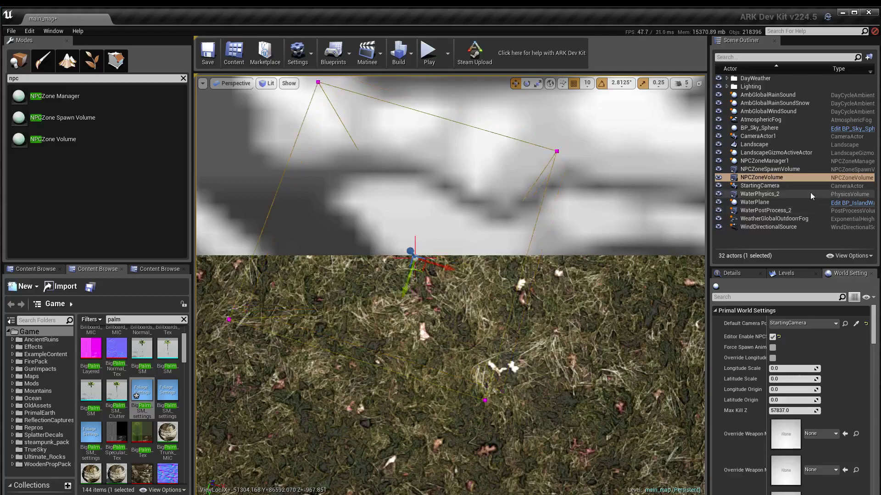
# - Select both the NPC zone volume and spawn volume and set their box brush to 5000 in X, Y and Z
pyautogui.keyDown('ctrl'); pyautogui.click(788, 170); pyautogui.keyUp('ctrl')
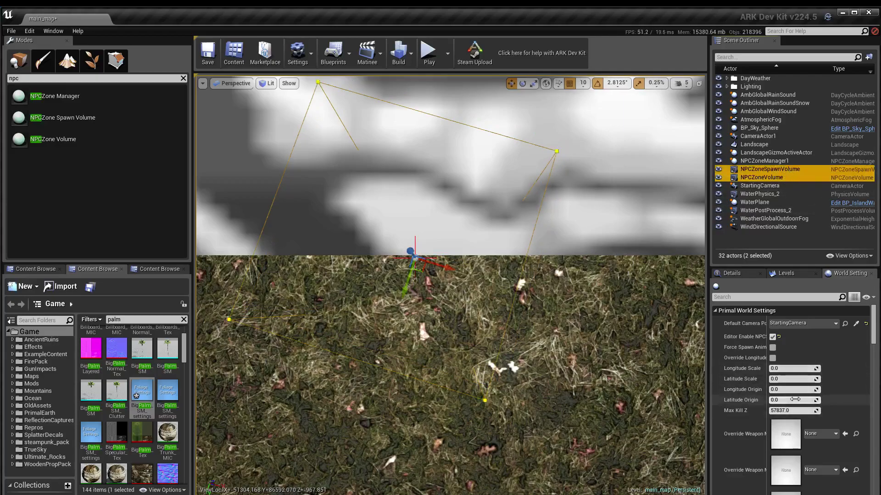
pyautogui.click(742, 272)
pyautogui.click(795, 364)
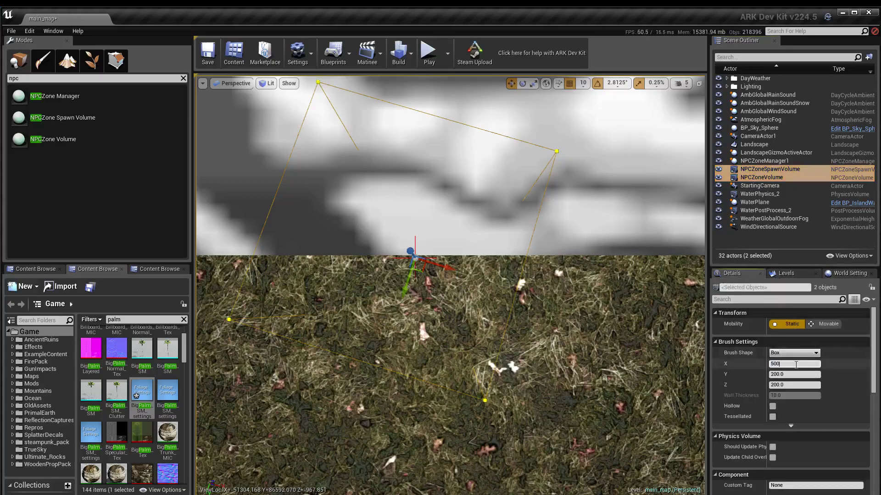
pyautogui.press('Tab')
pyautogui.press('Tab')
pyautogui.write('8')
pyautogui.press('Tab')
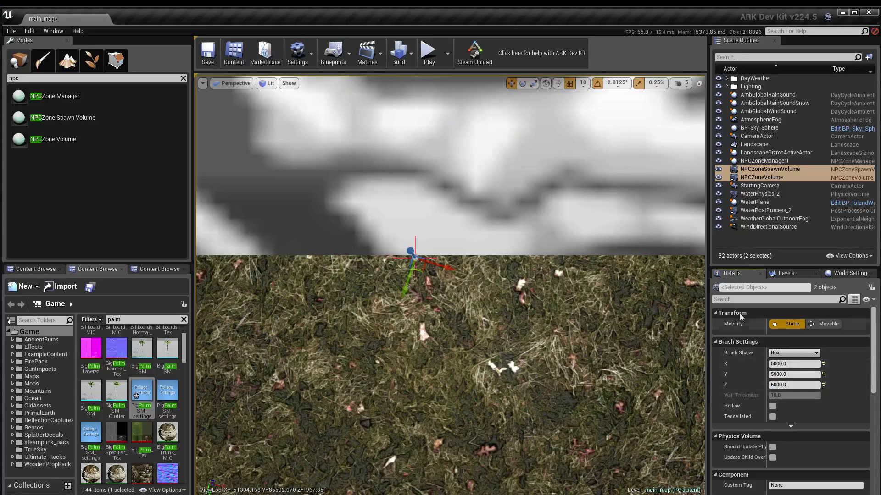
# - Add the NPC zone manager to the selected volumes and raise all three together above the ground
pyautogui.keyDown('ctrl'); pyautogui.click(766, 162); pyautogui.keyUp('ctrl')
pyautogui.moveTo(504, 256); pyautogui.dragTo(468, 188, button='right')
pyautogui.press('s')
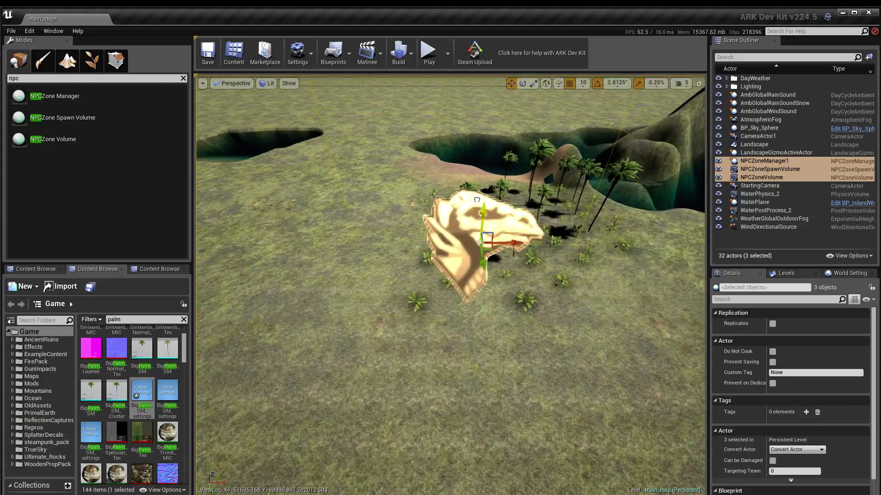
pyautogui.moveTo(478, 183); pyautogui.dragTo(477, 152)
# - Examine from several sides how the raised NPC zone volumes sit relative to the terrain and palm grove
pyautogui.moveTo(477, 152); pyautogui.dragTo(480, 92, button='right')
pyautogui.press('q')
pyautogui.press('q')
pyautogui.press('a')
pyautogui.moveTo(351, 350)
pyautogui.mouseDown(button='right')
pyautogui.moveTo(404, 327)
pyautogui.moveTo(364, 344)
pyautogui.mouseUp(button='right')
pyautogui.press('e')
pyautogui.press('q')
pyautogui.press('e')
pyautogui.moveTo(364, 344); pyautogui.dragTo(364, 330, button='middle')
pyautogui.moveTo(364, 344); pyautogui.dragTo(435, 279, button='right')
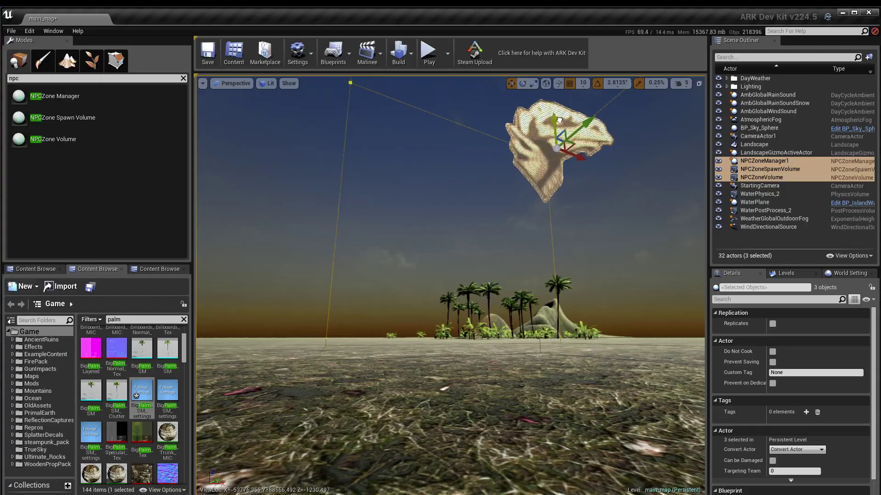
pyautogui.moveTo(503, 298)
pyautogui.mouseDown(button='right')
pyautogui.moveTo(459, 339)
pyautogui.moveTo(463, 330)
pyautogui.moveTo(477, 344)
pyautogui.moveTo(502, 297)
pyautogui.mouseUp(button='right')
pyautogui.press('e')
pyautogui.press('d')
pyautogui.keyDown('alt'); pyautogui.moveTo(503, 298); pyautogui.dragTo(424, 319); pyautogui.keyUp('alt')
pyautogui.moveTo(424, 319); pyautogui.dragTo(376, 321, button='right')
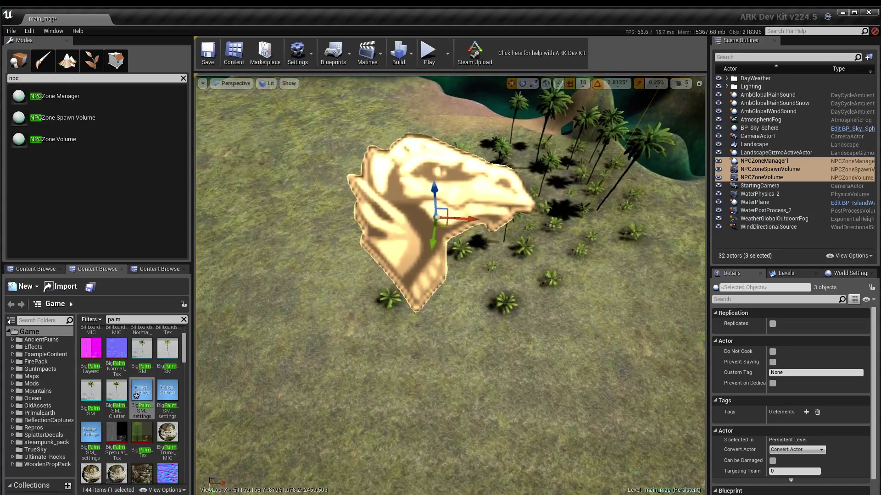
# - Add a linked zone volume entry to the NPC zone manager and assign NPCZoneVolume to it
pyautogui.click(767, 158)
pyautogui.scroll(-3, 798, 380)
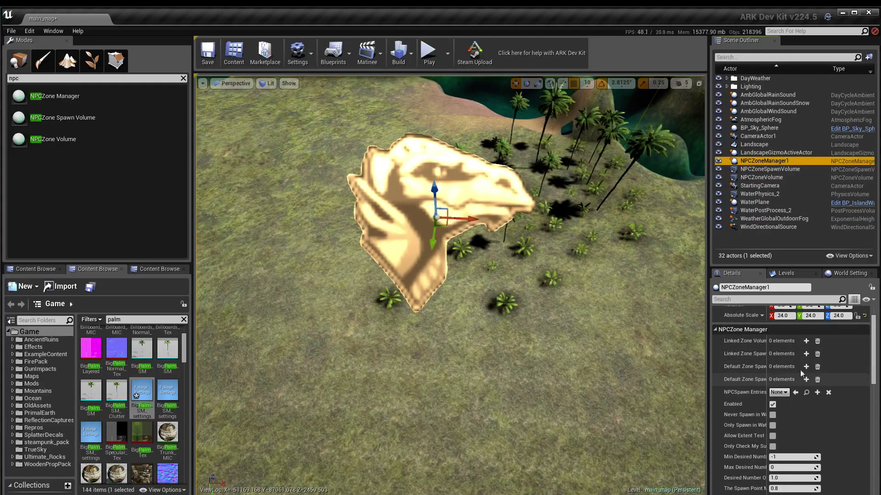
pyautogui.click(806, 341)
pyautogui.click(793, 354)
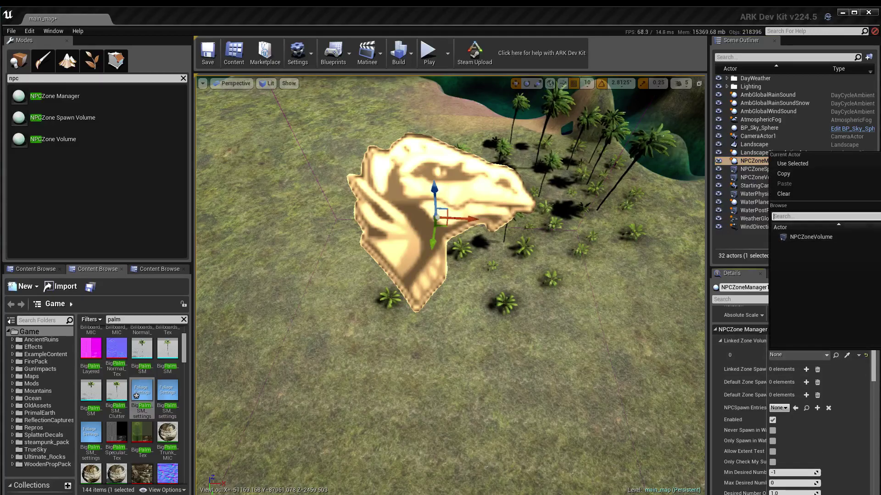
pyautogui.click(819, 237)
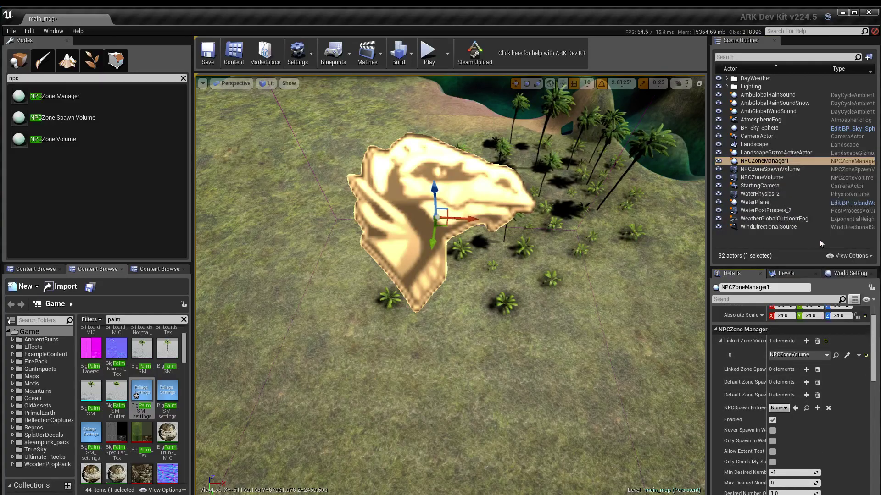
# - Add a linked zone spawn volume entry to the NPC zone manager, assign NPCZoneSpawnVolume to it, and collapse both linked lists
pyautogui.click(807, 370)
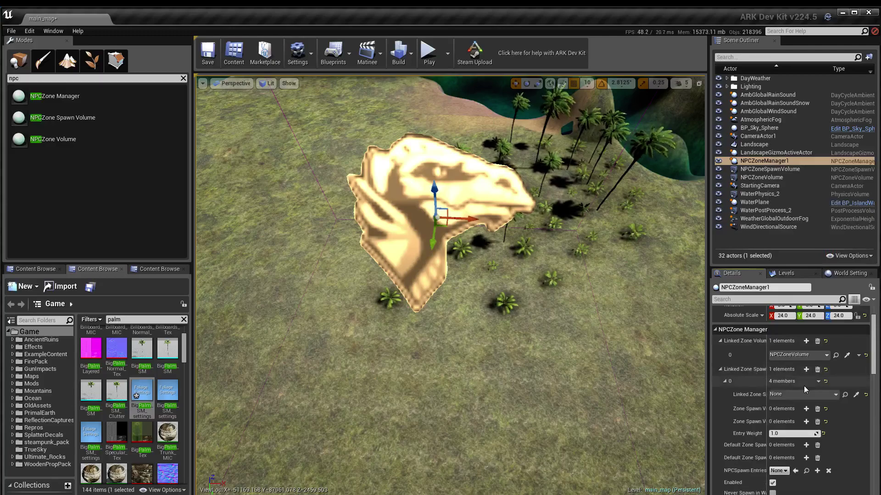
pyautogui.click(815, 394)
pyautogui.click(819, 276)
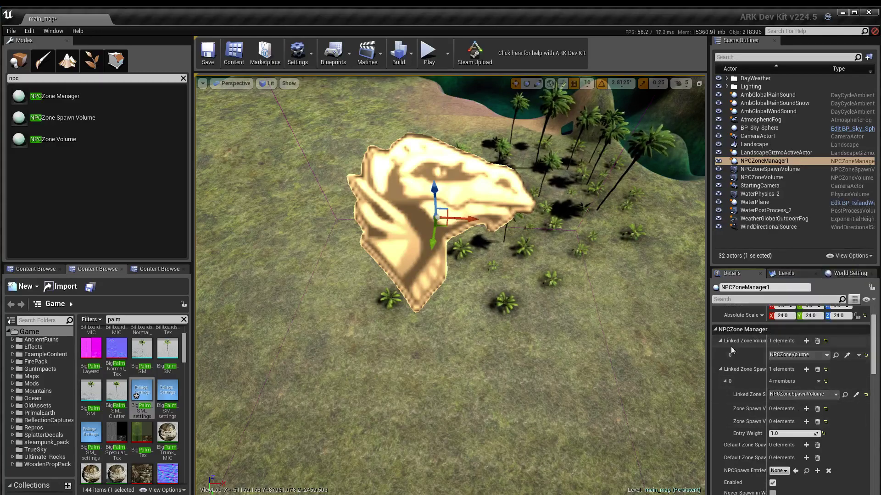
pyautogui.click(719, 342)
pyautogui.click(720, 354)
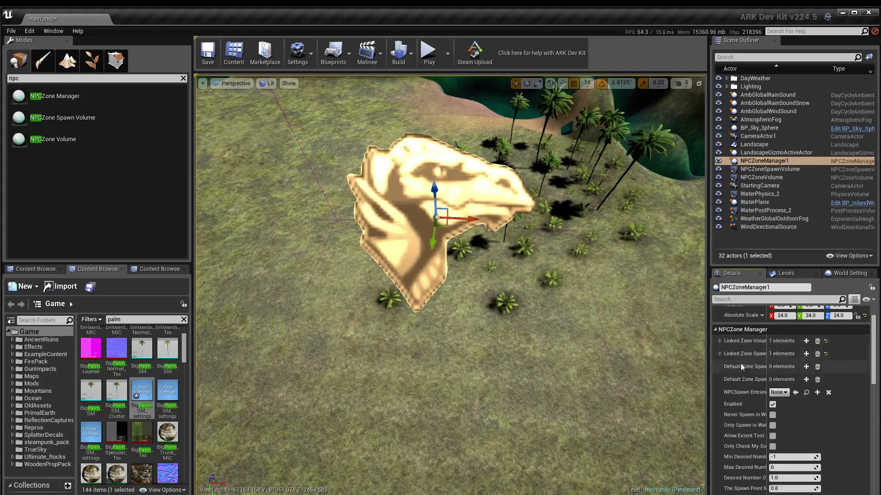
pyautogui.scroll(-1, 739, 376)
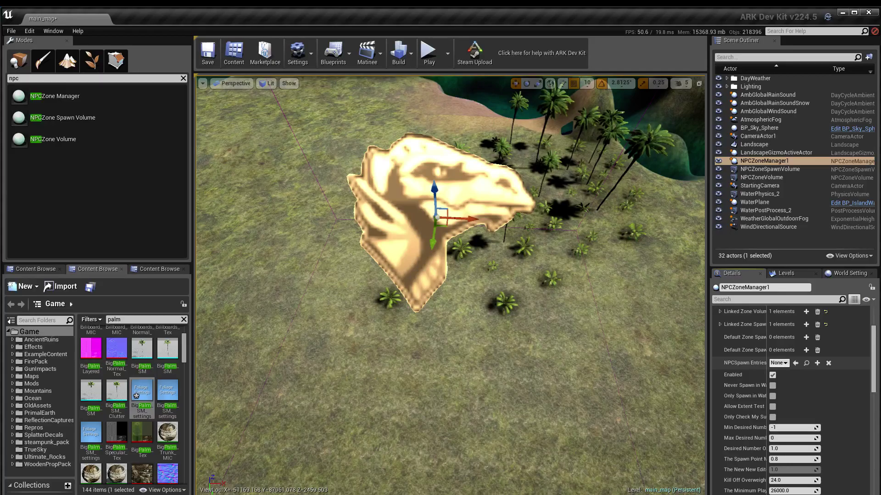
# - Set the NPC zone manager's NPC spawn entries container to DinoSpawnEntriesBeach
pyautogui.click(778, 363)
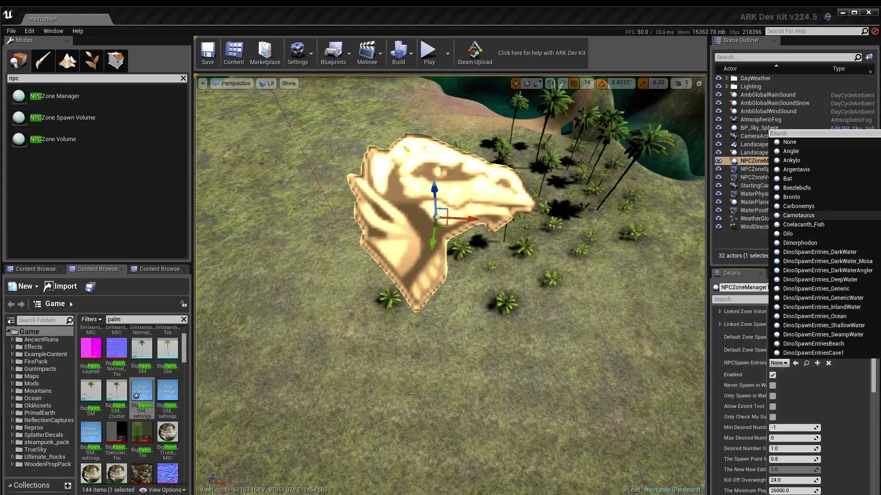
pyautogui.scroll(-6, 820, 264)
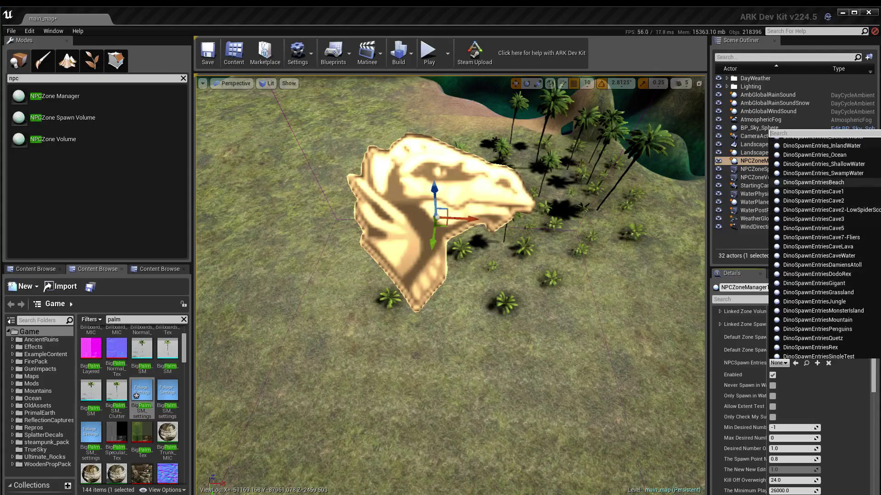
pyautogui.click(813, 183)
pyautogui.scroll(-1, 828, 393)
pyautogui.scroll(-2, 827, 394)
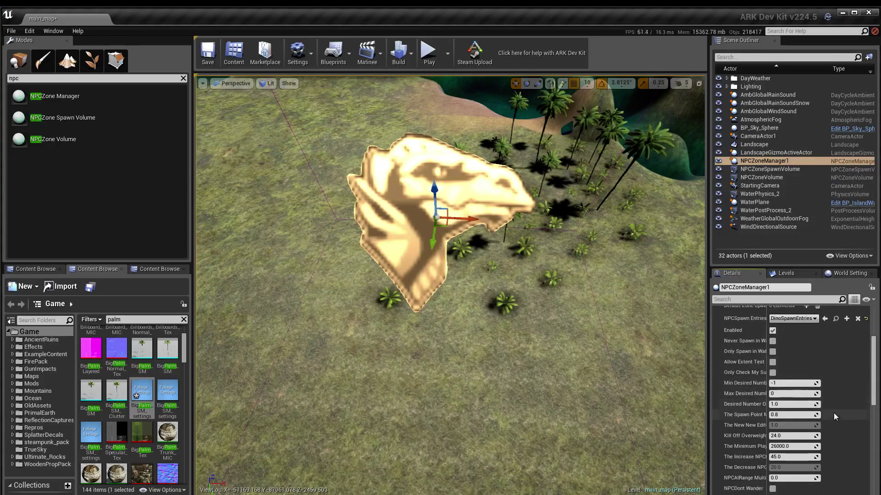
# - Set the zone manager's minimum desired number of NPCs to 20 and the maximum to 40, and widen the details area
pyautogui.click(790, 383)
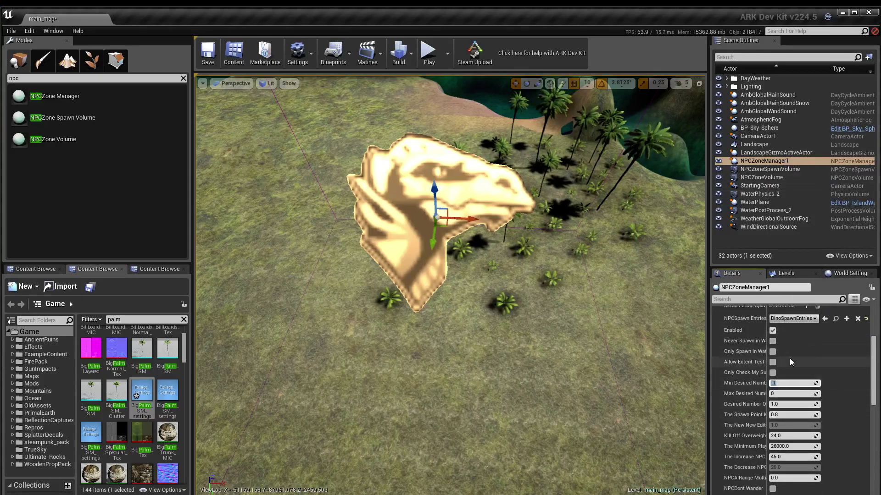
pyautogui.write('20')
pyautogui.press('Tab')
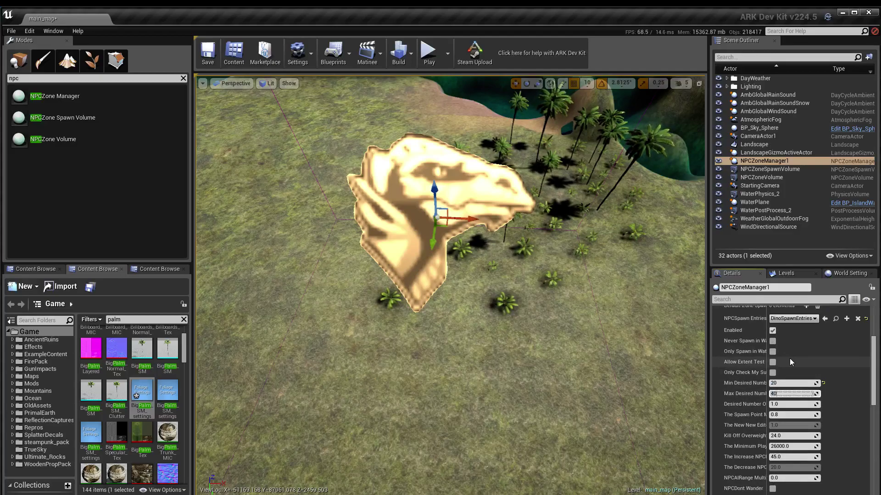
pyautogui.moveTo(873, 375); pyautogui.dragTo(873, 376)
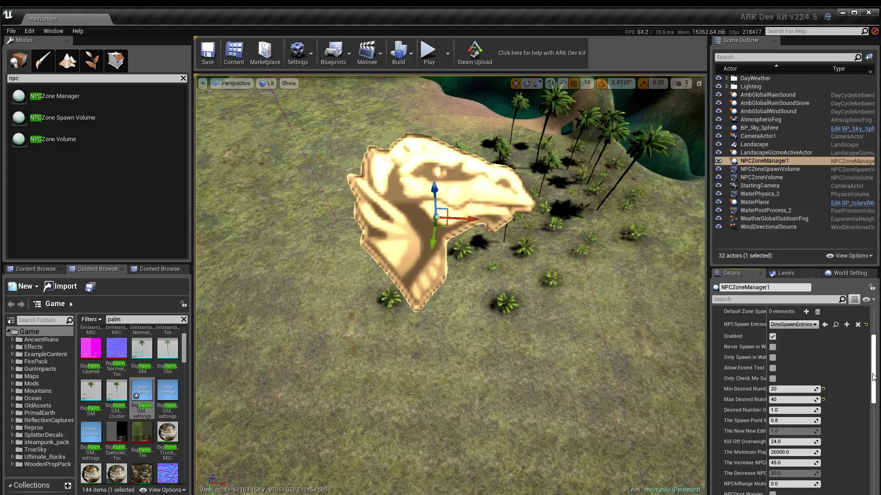
pyautogui.moveTo(707, 378); pyautogui.dragTo(647, 367)
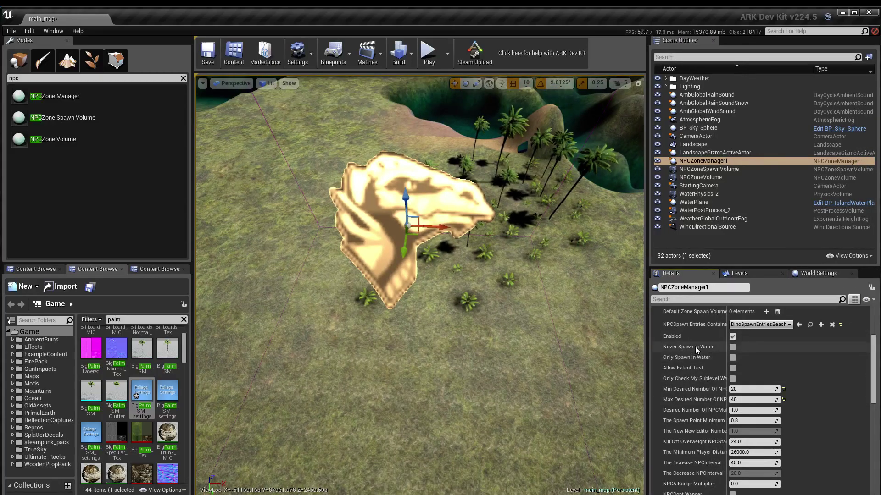
# - Review the zone manager's remaining spawn settings against the terrain, and the properties of NPCZoneSpawnVolume
pyautogui.moveTo(700, 347); pyautogui.dragTo(701, 345, button='right')
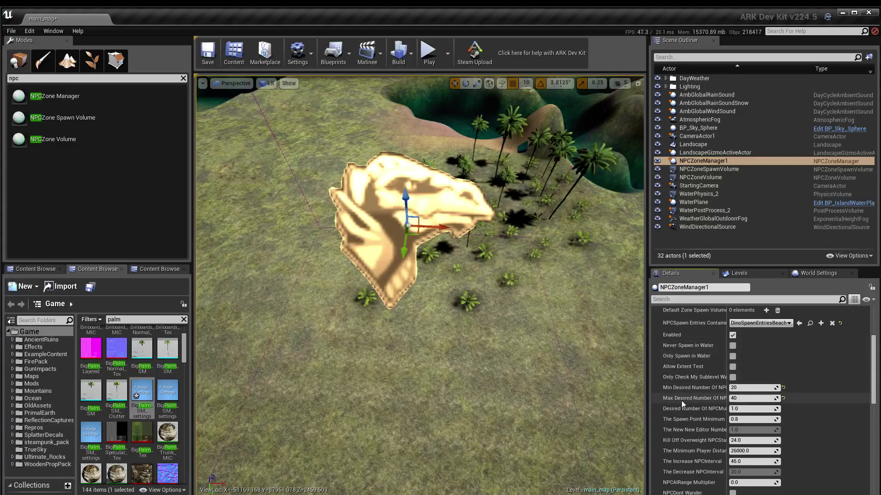
pyautogui.moveTo(493, 378); pyautogui.dragTo(492, 349, button='right')
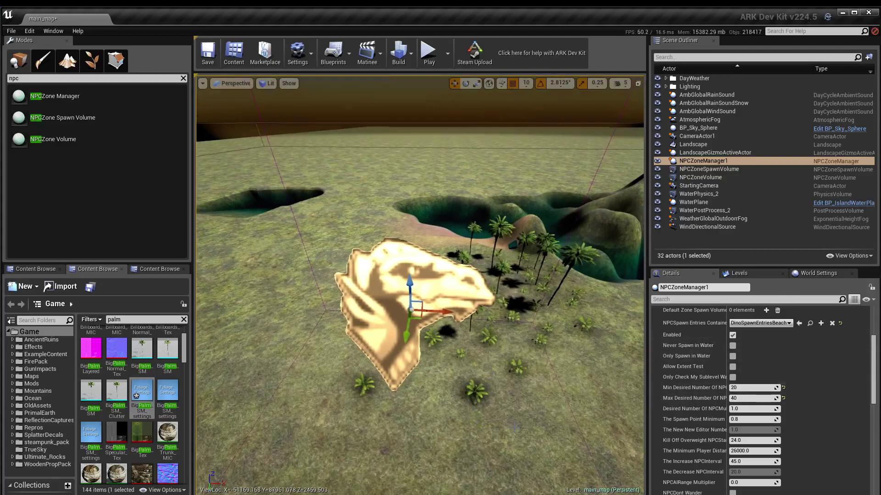
pyautogui.scroll(-5, 700, 417)
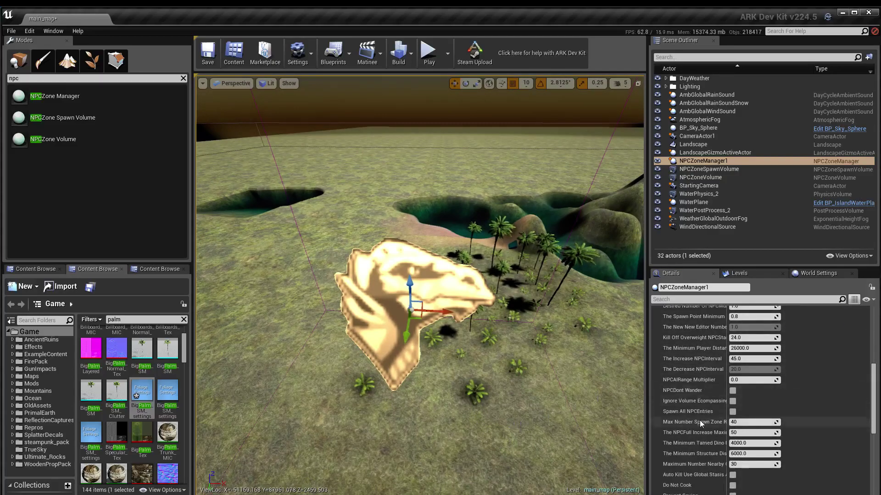
pyautogui.scroll(8, 701, 431)
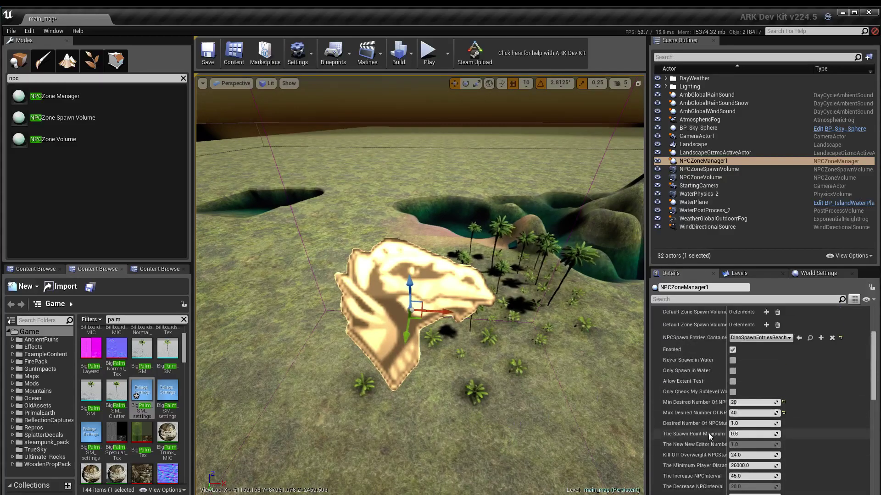
pyautogui.click(720, 169)
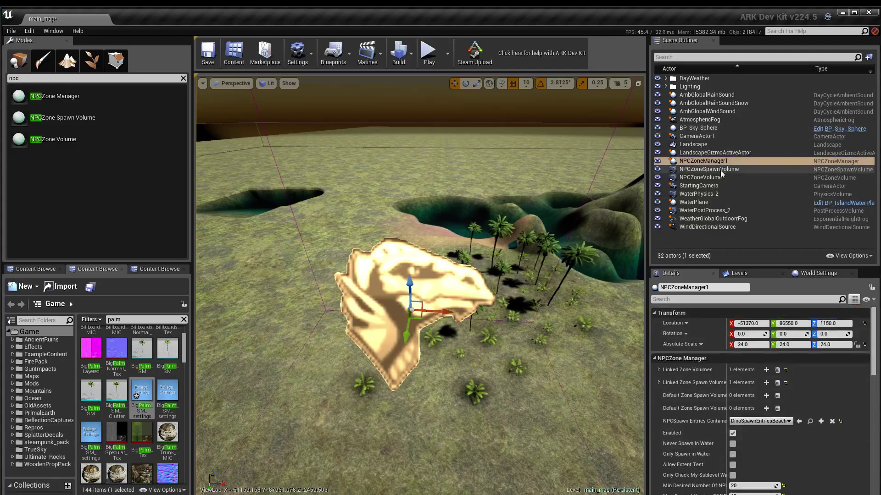
pyautogui.scroll(-5, 768, 371)
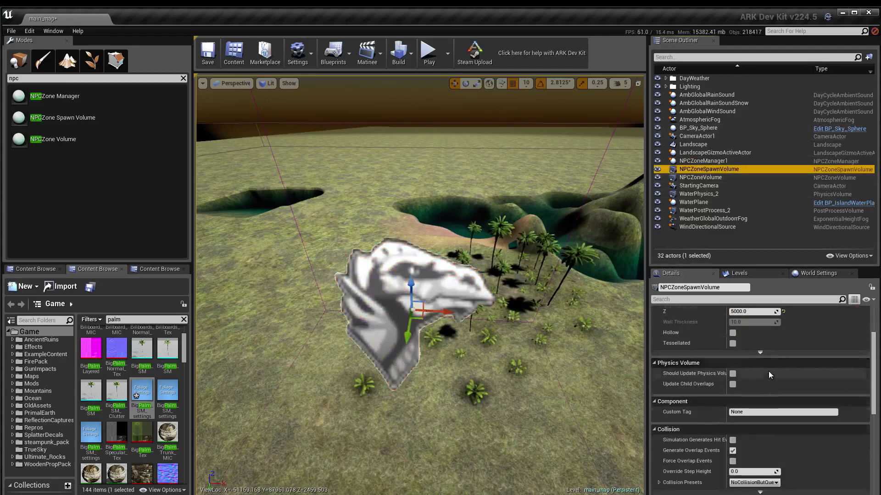
pyautogui.scroll(-3, 789, 376)
pyautogui.scroll(4, 791, 376)
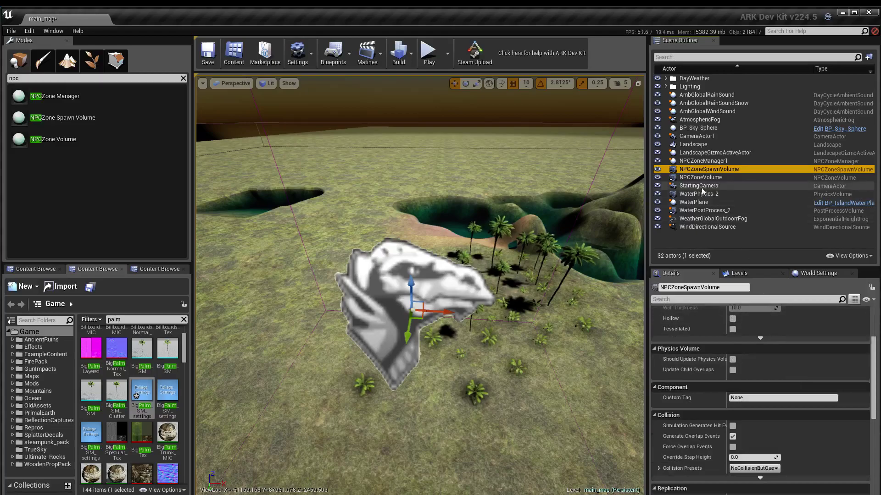
# - Try an Only Count Dino Classes entry on NPCZoneVolume, look through the available dino classes, and clear the list
pyautogui.click(707, 179)
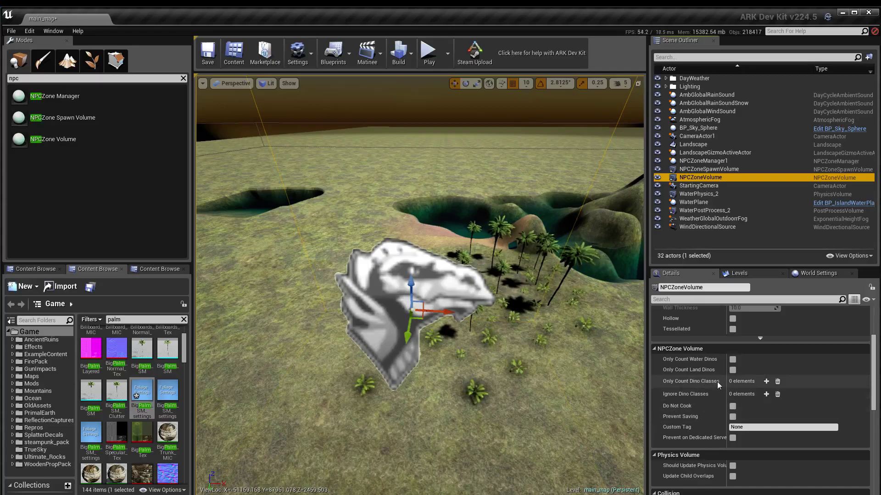
pyautogui.click(766, 382)
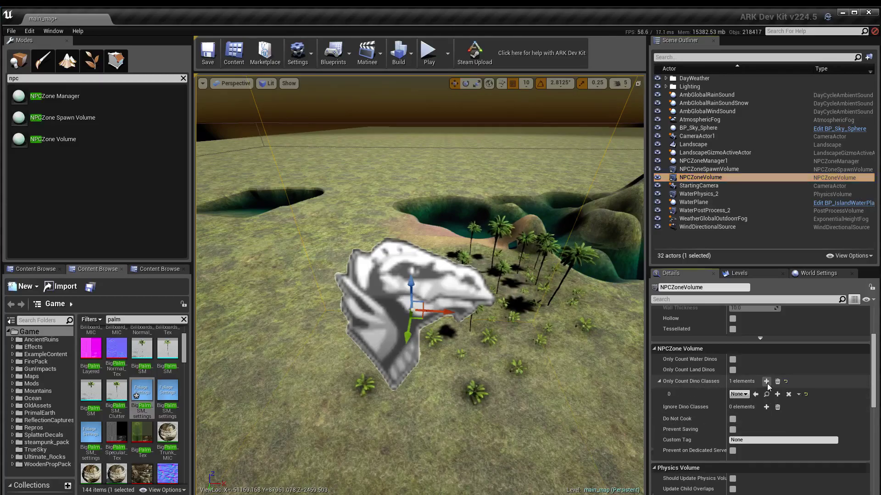
pyautogui.click(738, 394)
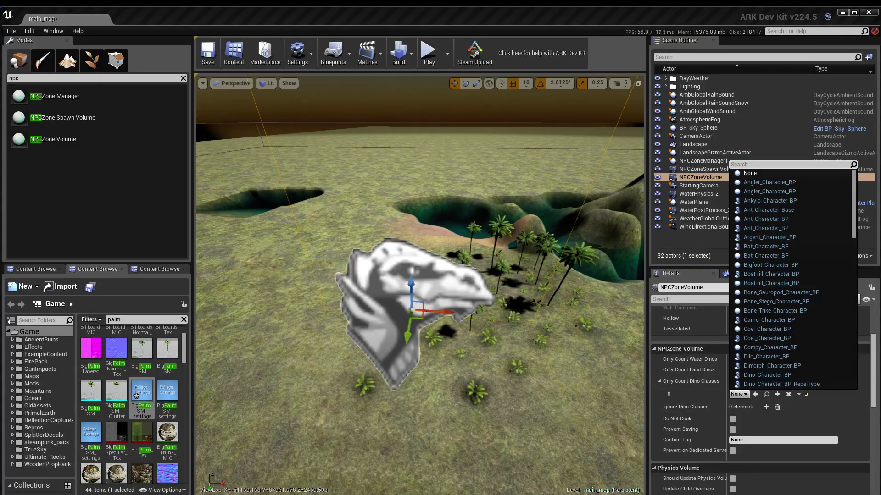
pyautogui.moveTo(420, 284); pyautogui.dragTo(530, 409, button='right')
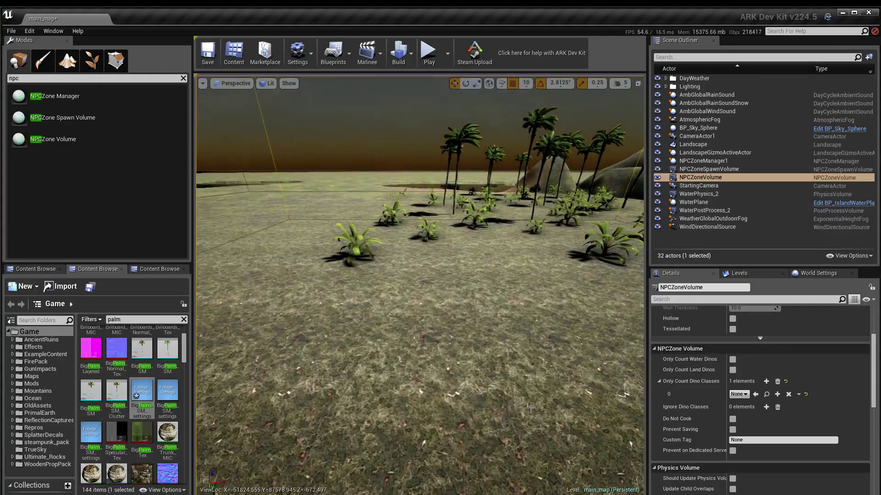
pyautogui.click(659, 381)
pyautogui.moveTo(536, 378); pyautogui.dragTo(556, 295, button='right')
pyautogui.moveTo(540, 373); pyautogui.dragTo(564, 377, button='right')
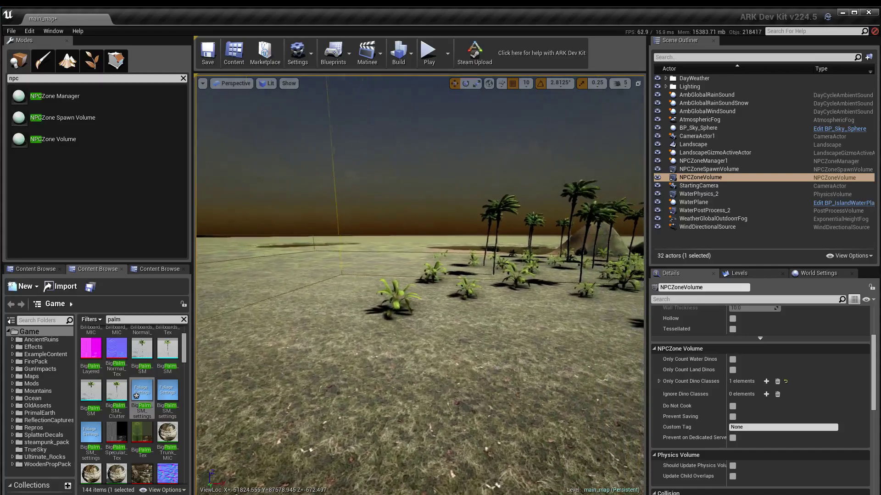
pyautogui.click(659, 381)
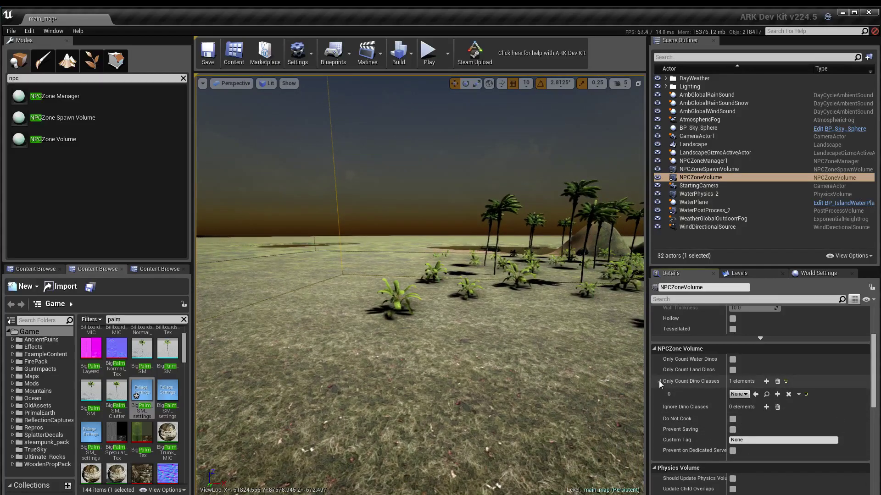
pyautogui.click(777, 382)
# - Play-test the level from the ground near the palm grove to check the creature spawns, and stop the session
pyautogui.moveTo(610, 406); pyautogui.dragTo(753, 400, button='right')
pyautogui.moveTo(637, 402); pyautogui.dragTo(637, 388, button='right')
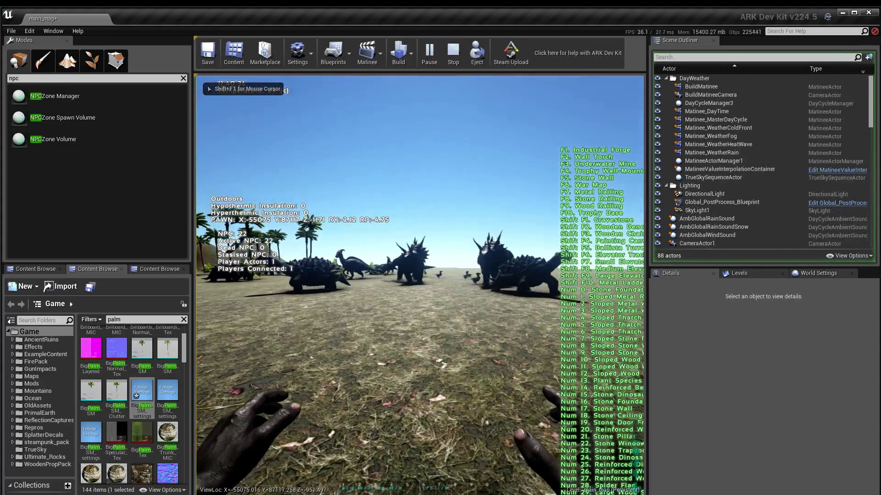
pyautogui.press('Escape')
# - Switch to foliage painting above the palm grove and browse the project content for rock assets
pyautogui.moveTo(505, 324); pyautogui.dragTo(248, 371, button='right')
pyautogui.press('s')
pyautogui.press('s')
pyautogui.moveTo(364, 241); pyautogui.dragTo(518, 206, button='right')
pyautogui.moveTo(349, 197); pyautogui.dragTo(472, 324, button='right')
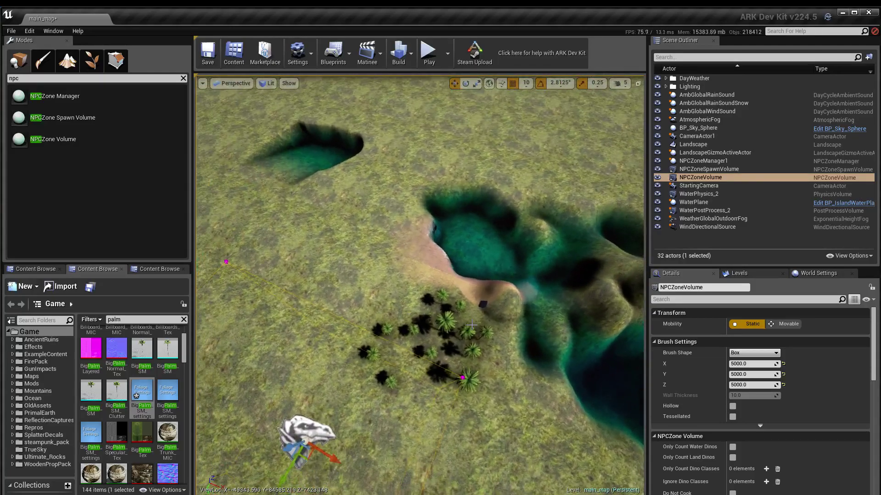
pyautogui.click(91, 61)
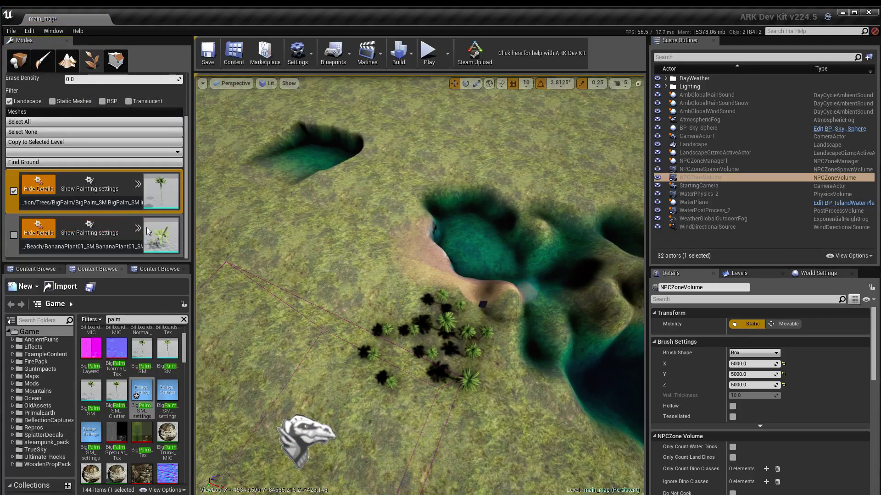
pyautogui.click(139, 320)
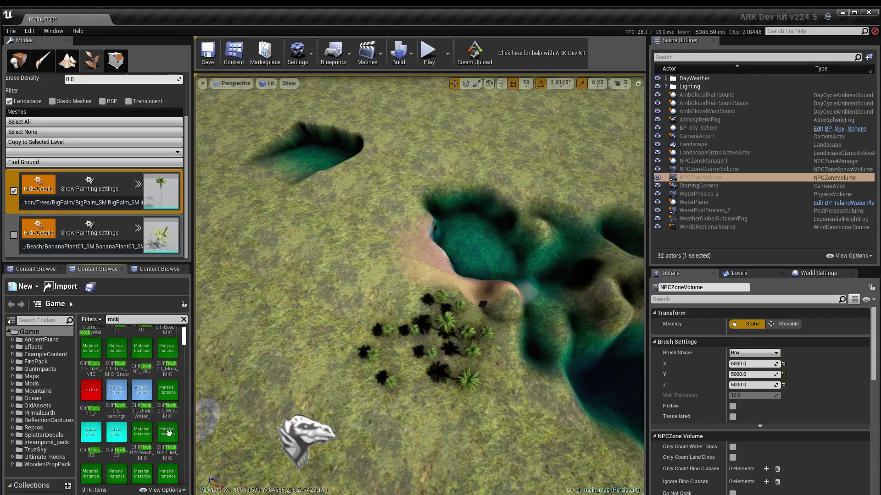
pyautogui.scroll(-10, 128, 389)
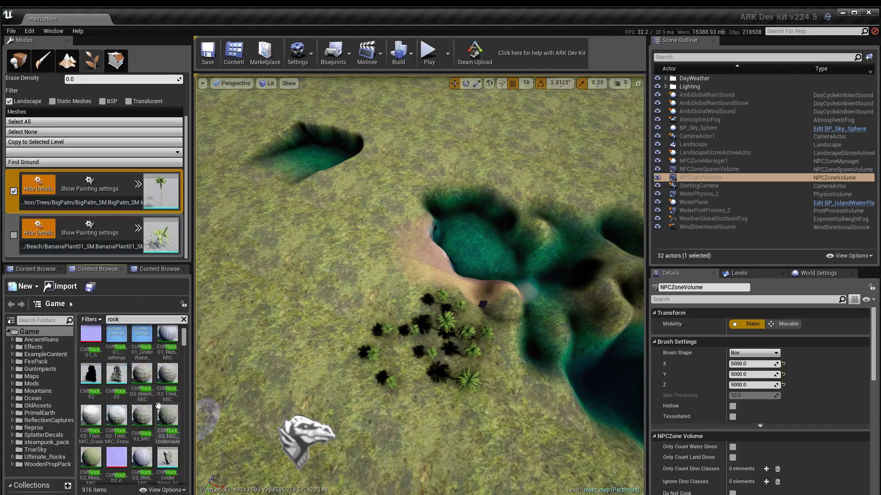
pyautogui.scroll(-6, 164, 428)
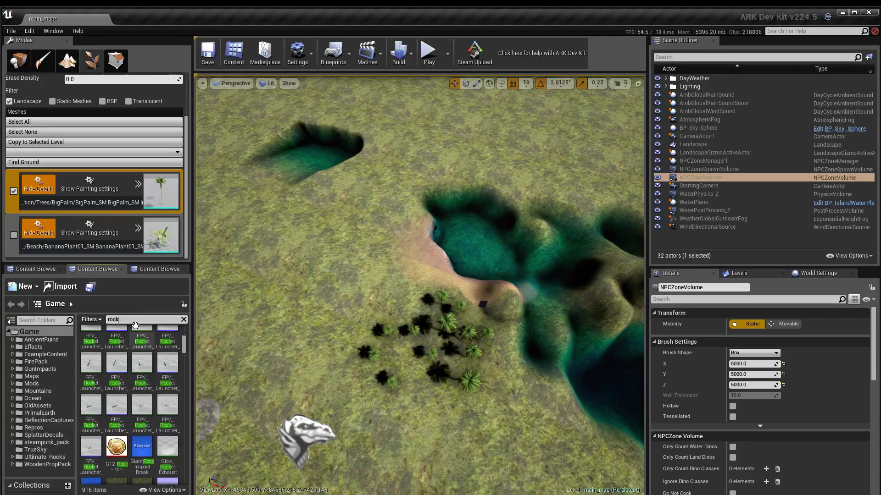
# - Search the project content for obsidian and add the SM_ObsidianRock_02 mesh to the foliage list
pyautogui.write('sidian')
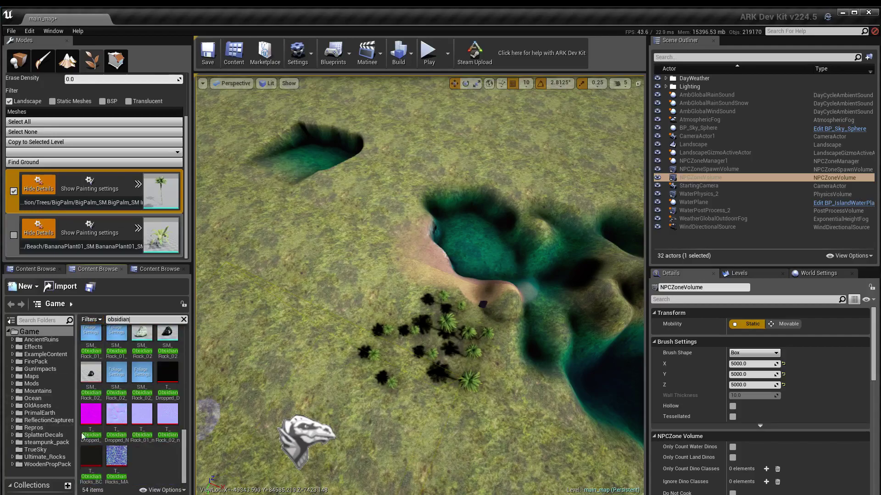
pyautogui.scroll(1, 83, 436)
pyautogui.moveTo(150, 337); pyautogui.dragTo(169, 255)
# - Assign the matching obsidian rock foliage settings asset to the SM_ObsidianRock_02 entry and collapse its painting settings
pyautogui.scroll(-3, 164, 244)
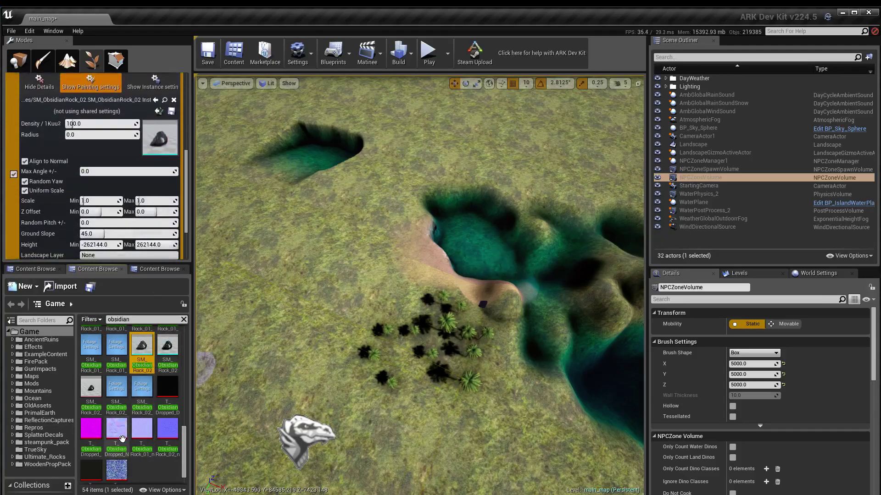
pyautogui.click(128, 390)
pyautogui.scroll(2, 128, 390)
pyautogui.scroll(2, 148, 183)
pyautogui.scroll(1, 148, 182)
pyautogui.click(158, 170)
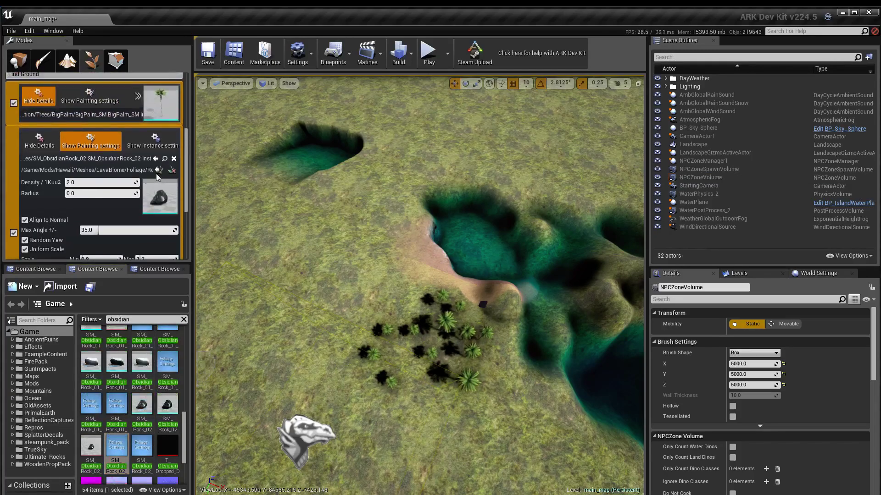
pyautogui.click(49, 147)
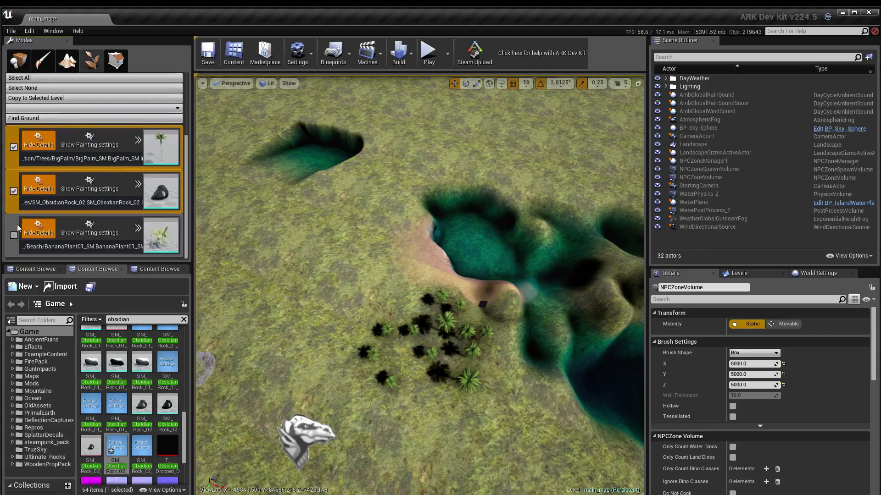
# - Disable the BigPalm mesh and paint a few obsidian rocks on the slope between the palm grove and the water
pyautogui.click(14, 149)
pyautogui.moveTo(419, 285)
pyautogui.mouseDown(button='right')
pyautogui.moveTo(404, 229)
pyautogui.moveTo(394, 303)
pyautogui.moveTo(344, 428)
pyautogui.mouseUp(button='right')
pyautogui.press('w')
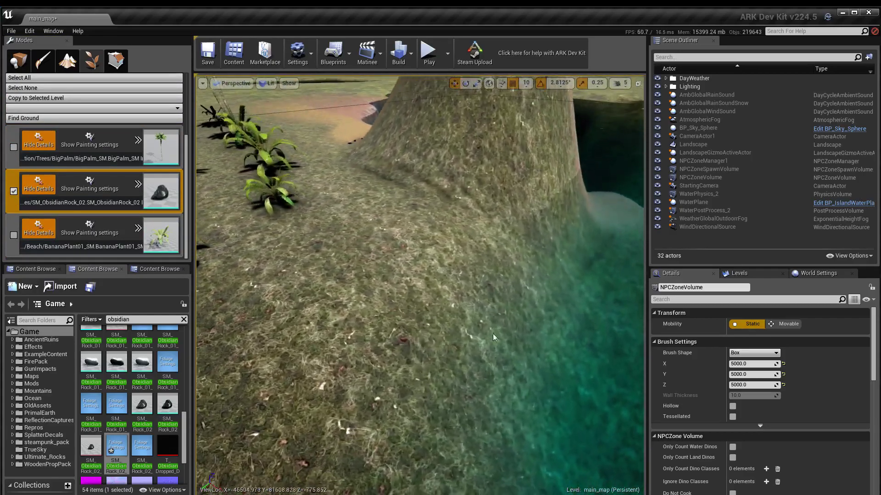
pyautogui.moveTo(435, 216); pyautogui.dragTo(413, 236)
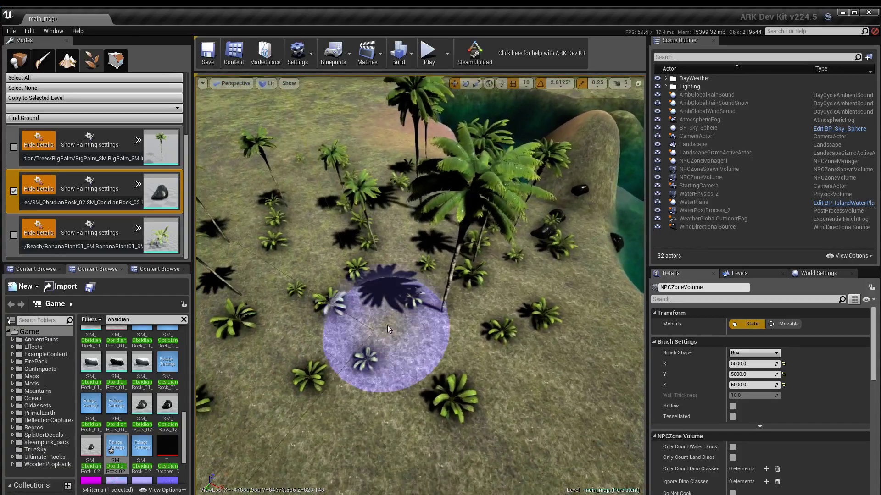
pyautogui.moveTo(388, 329)
pyautogui.mouseDown(button='right')
pyautogui.moveTo(387, 376)
pyautogui.moveTo(389, 321)
pyautogui.mouseUp(button='right')
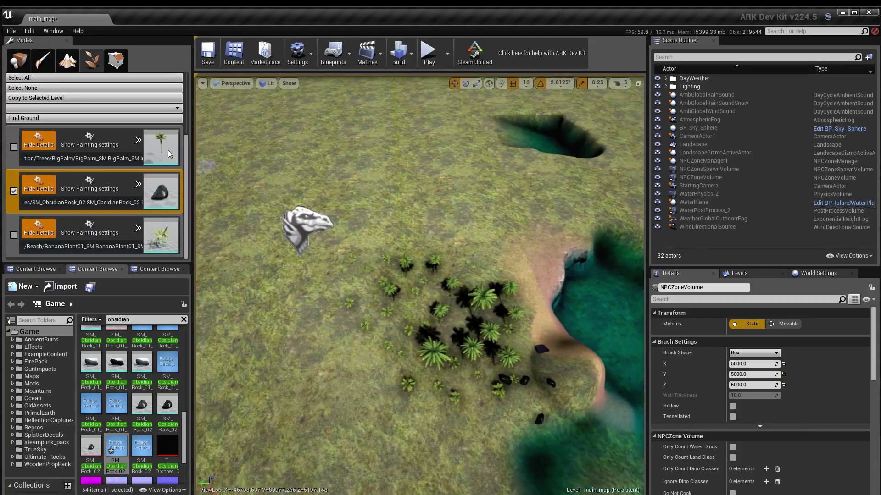
# - Switch to object placement, set the Landscape's collision preset to GroundTerrain and deselect it
pyautogui.click(18, 60)
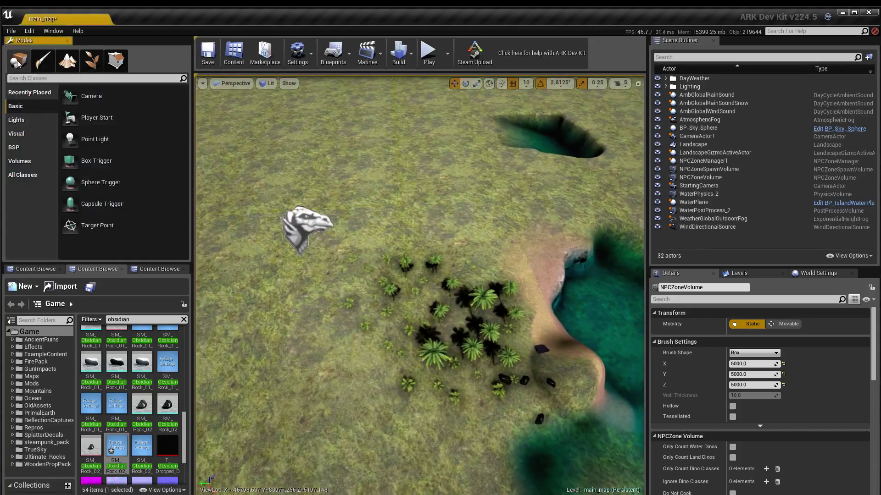
pyautogui.click(318, 379)
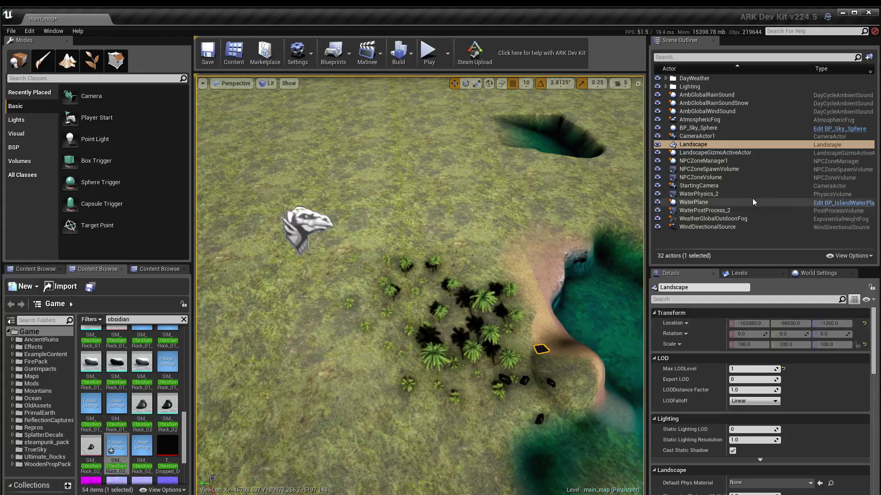
pyautogui.scroll(-3, 812, 394)
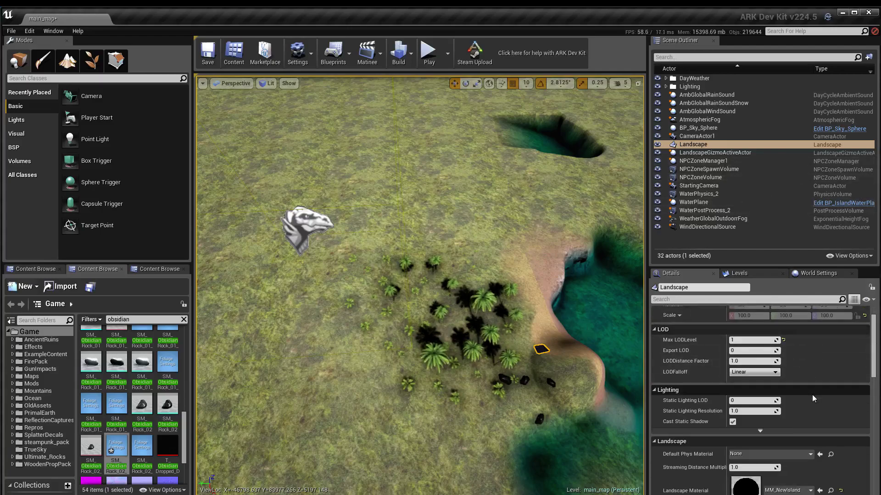
pyautogui.scroll(-8, 825, 392)
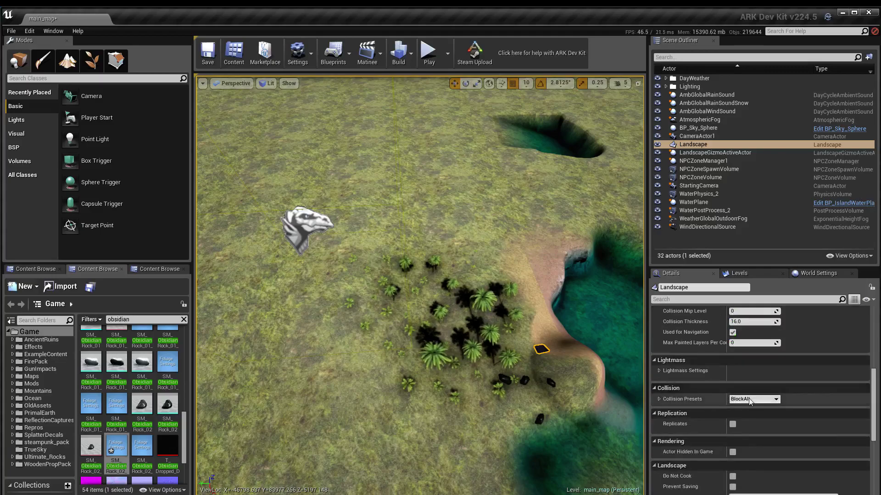
pyautogui.click(752, 399)
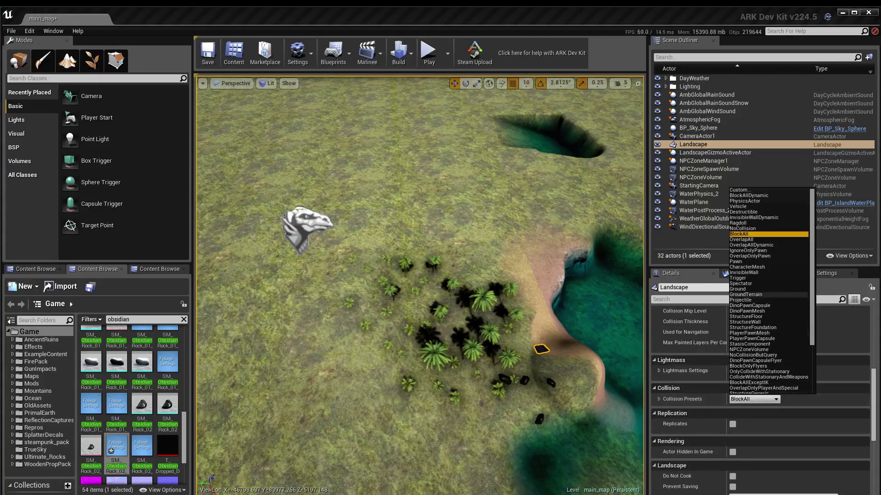
pyautogui.click(745, 294)
pyautogui.moveTo(556, 377); pyautogui.dragTo(538, 375, button='right')
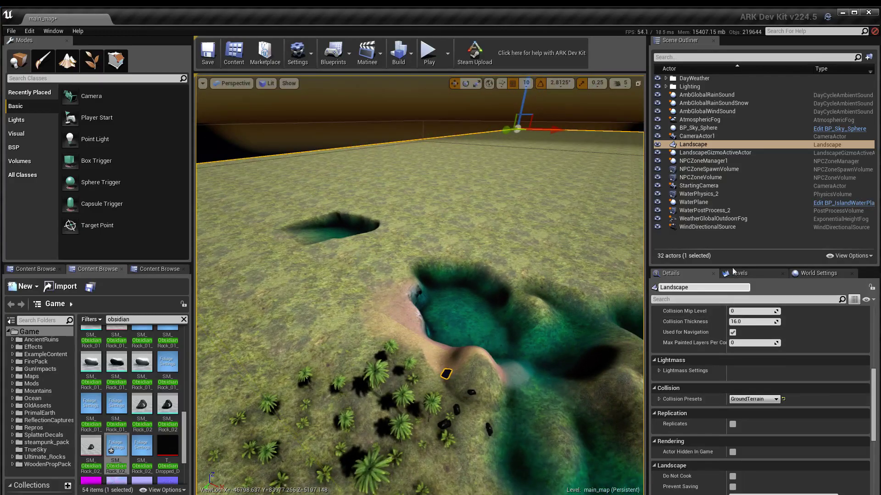
pyautogui.click(736, 247)
# - Place three Player Start actors on the ground at separate spots in and around the palm grove
pyautogui.moveTo(466, 334); pyautogui.dragTo(449, 426, button='middle')
pyautogui.scroll(3, 430, 355)
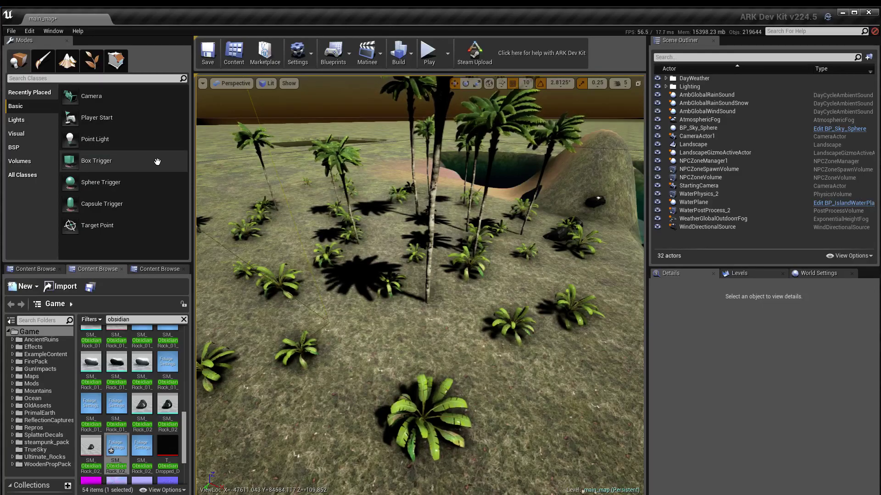
pyautogui.moveTo(321, 229)
pyautogui.mouseDown(button='right')
pyautogui.moveTo(413, 229)
pyautogui.moveTo(307, 229)
pyautogui.mouseUp(button='right')
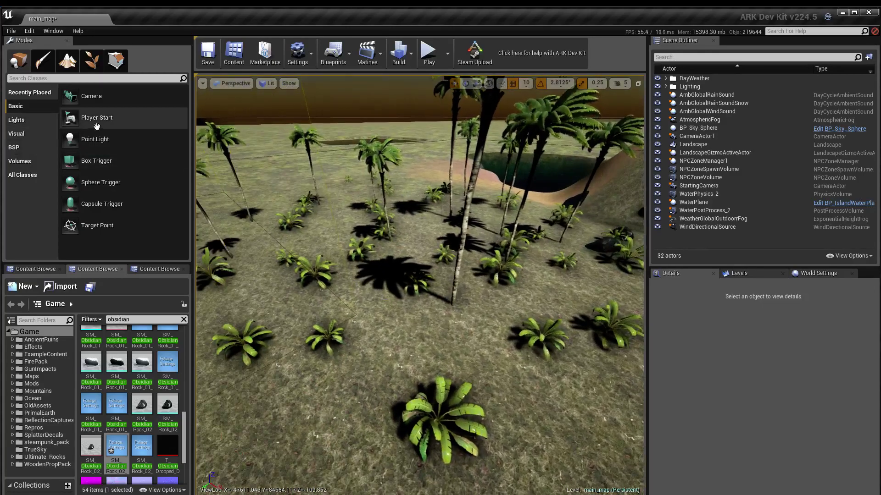
pyautogui.moveTo(101, 118); pyautogui.dragTo(573, 406)
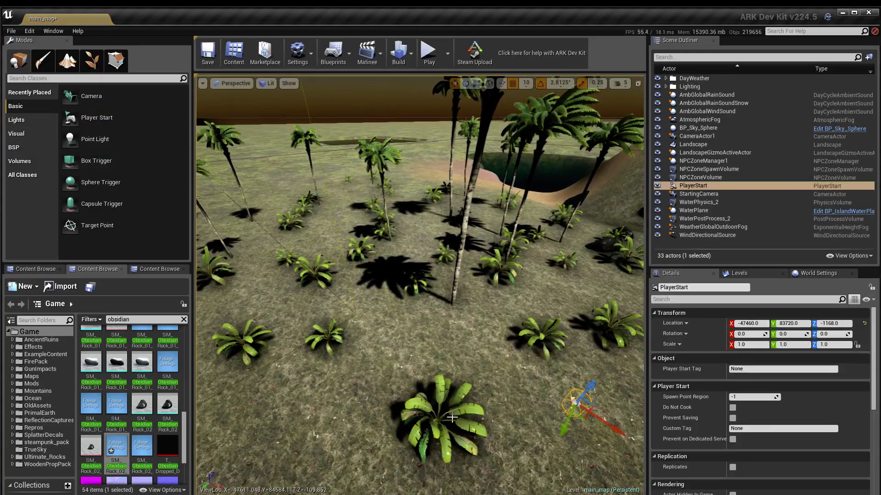
pyautogui.moveTo(138, 119); pyautogui.dragTo(336, 215)
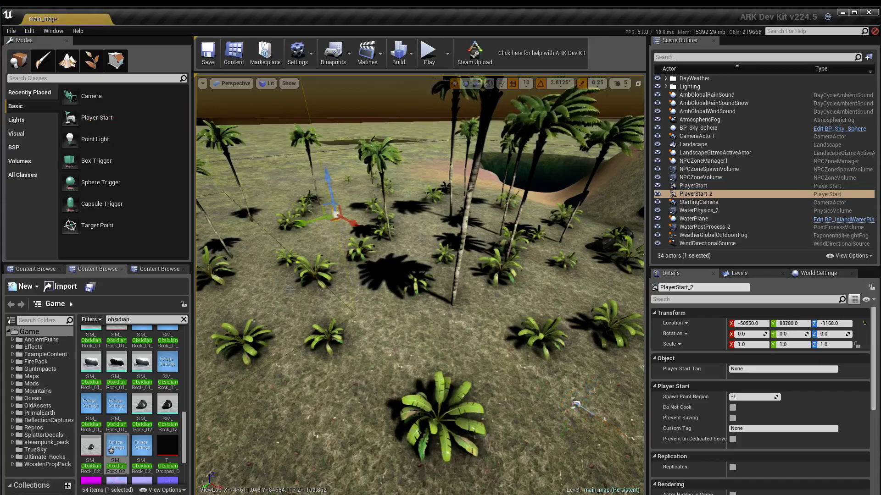
pyautogui.moveTo(321, 206); pyautogui.dragTo(220, 220, button='right')
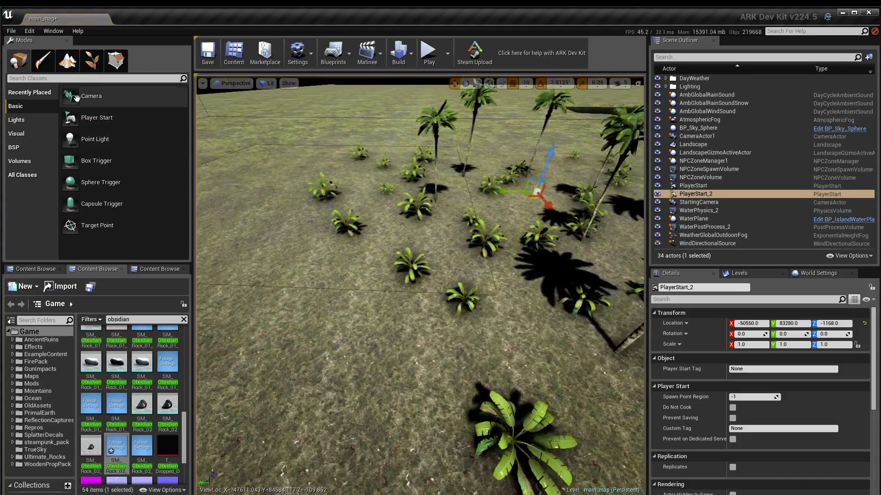
pyautogui.moveTo(138, 118); pyautogui.dragTo(274, 268)
pyautogui.moveTo(275, 268); pyautogui.dragTo(643, 240, button='right')
# - Assign each Player Start its own Spawn Point Region, with 0 for PlayerStart and 1 for PlayerStart_2
pyautogui.click(693, 185)
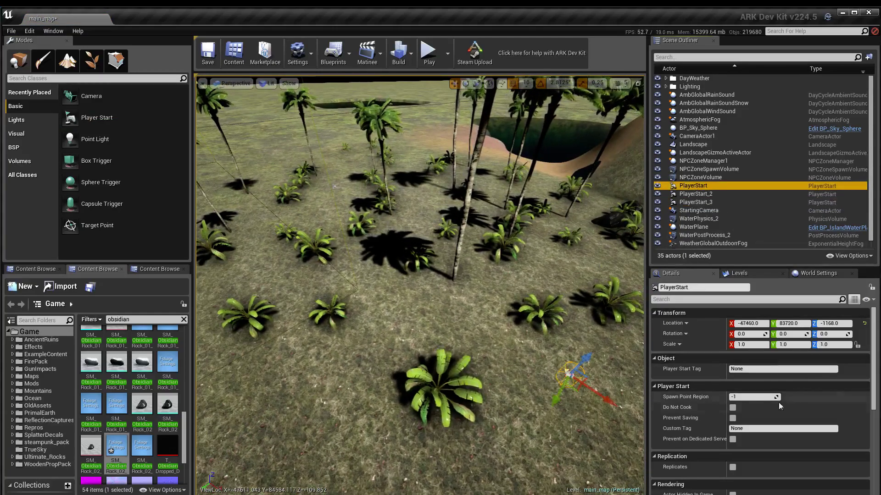
pyautogui.click(749, 397)
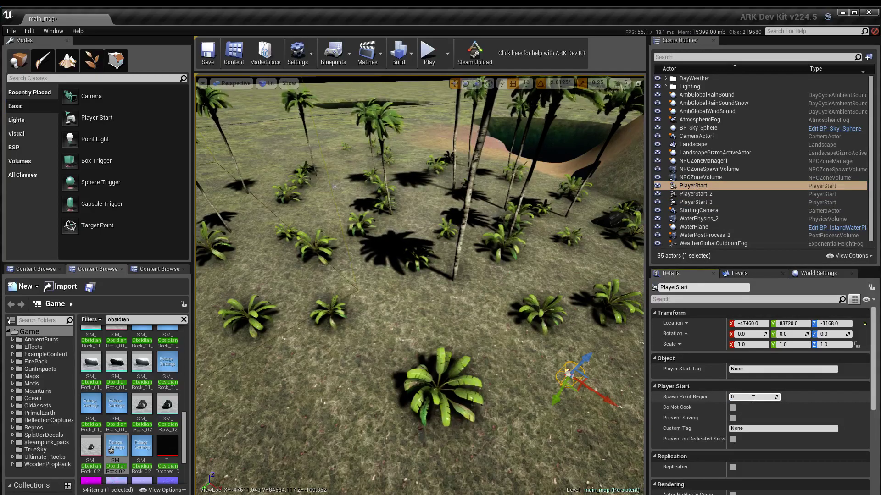
pyautogui.click(717, 194)
pyautogui.click(753, 398)
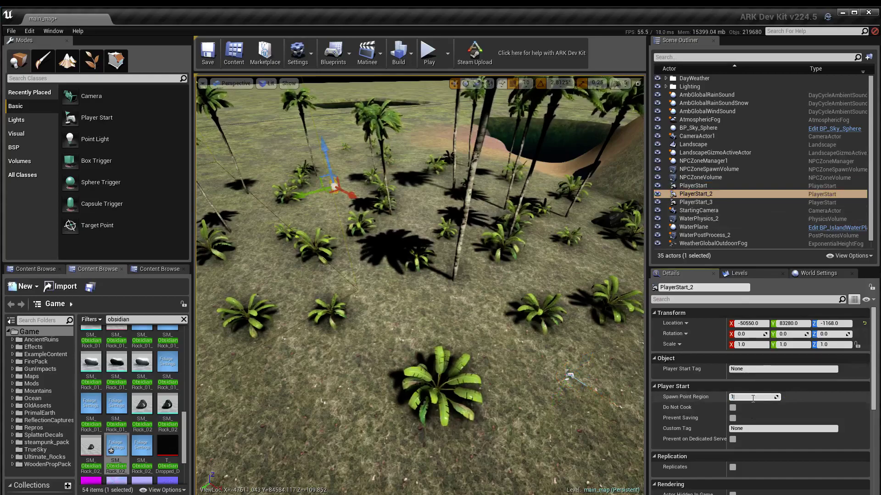
pyautogui.click(695, 202)
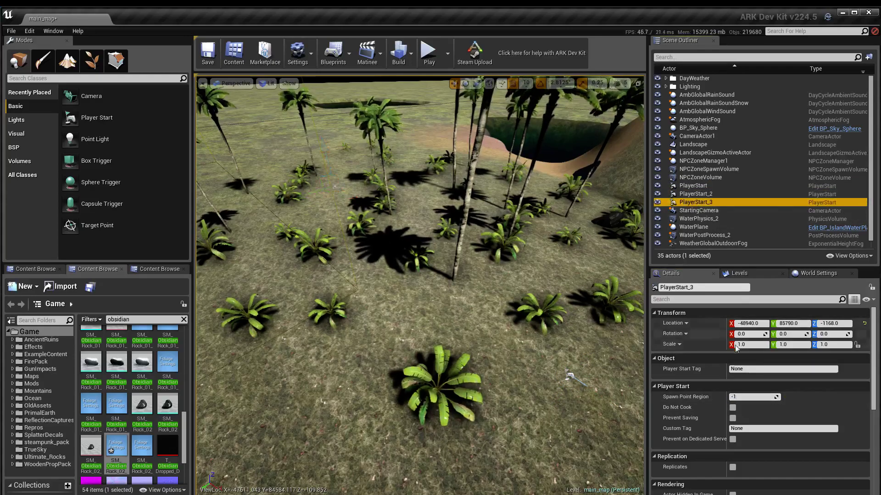
pyautogui.click(742, 397)
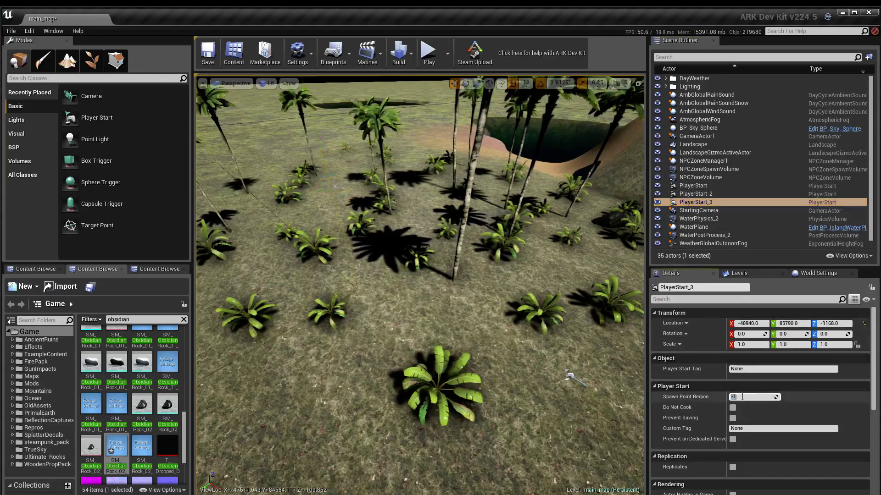
# - Add three elements to the Override Player Spawn Regions array in the world settings
pyautogui.click(822, 272)
pyautogui.scroll(-10, 834, 417)
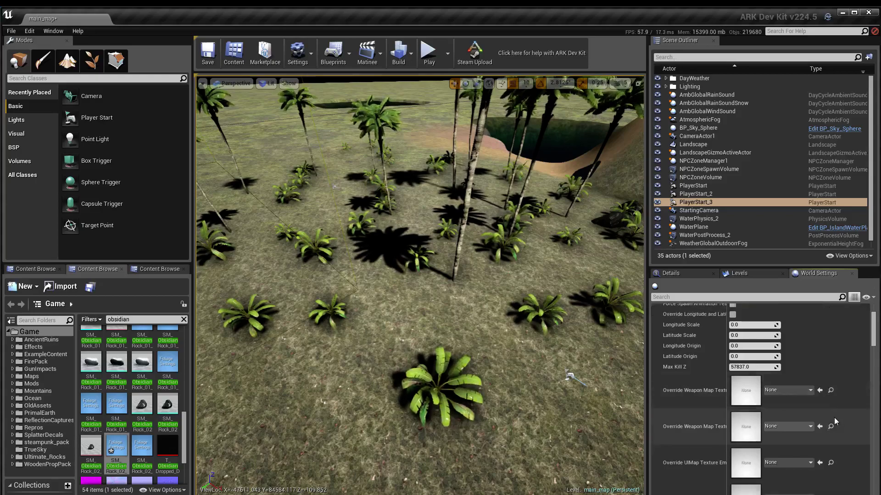
pyautogui.scroll(-1, 834, 422)
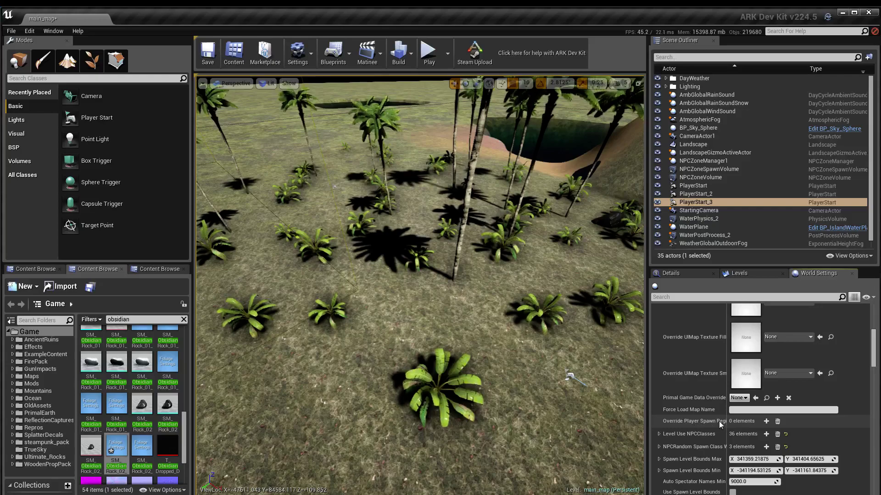
pyautogui.click(766, 421)
pyautogui.click(766, 421)
pyautogui.click(766, 421)
pyautogui.scroll(-2, 715, 424)
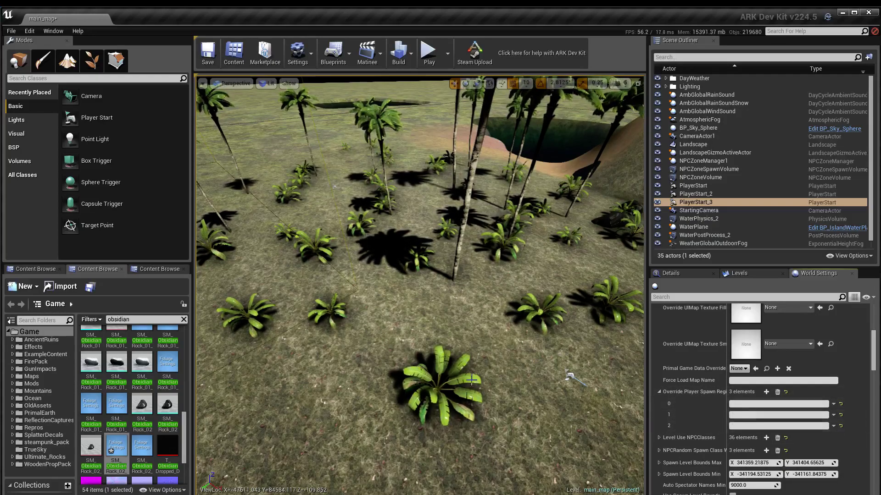
# - Name the three player spawn regions nord, ost and süd
pyautogui.click(758, 417)
pyautogui.write('ost')
pyautogui.click(757, 422)
pyautogui.write('sud')
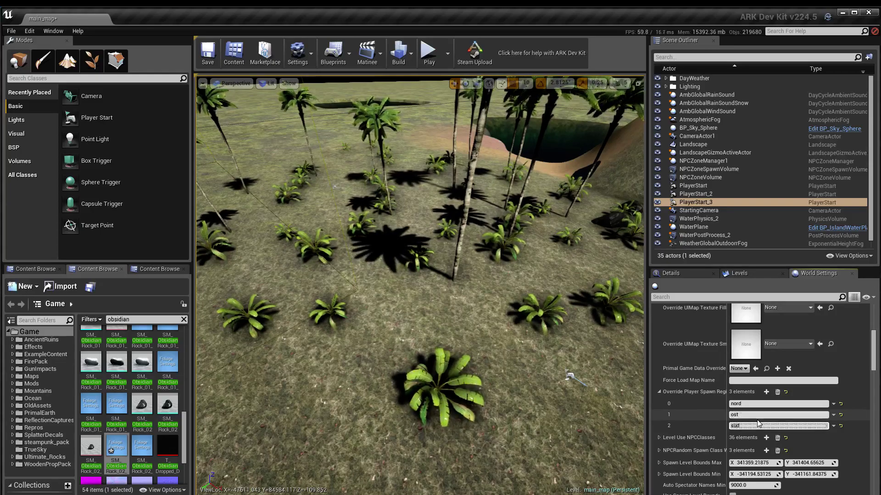
pyautogui.click(853, 385)
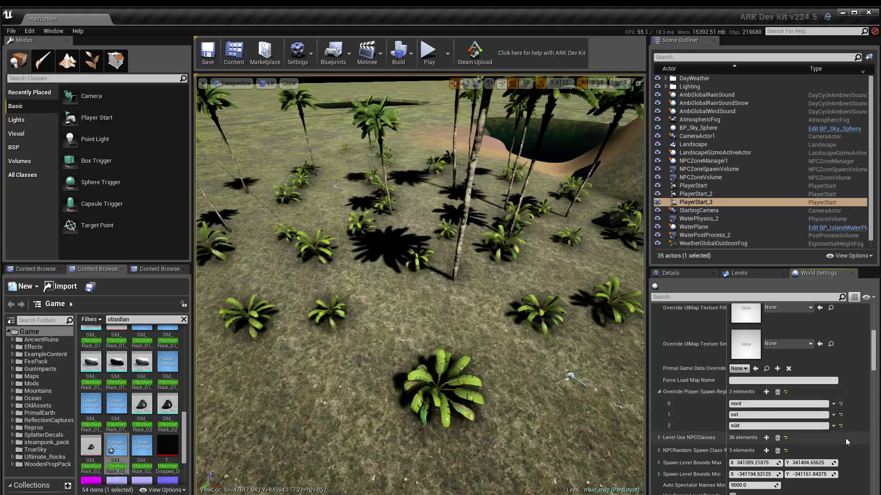
pyautogui.scroll(-1, 837, 443)
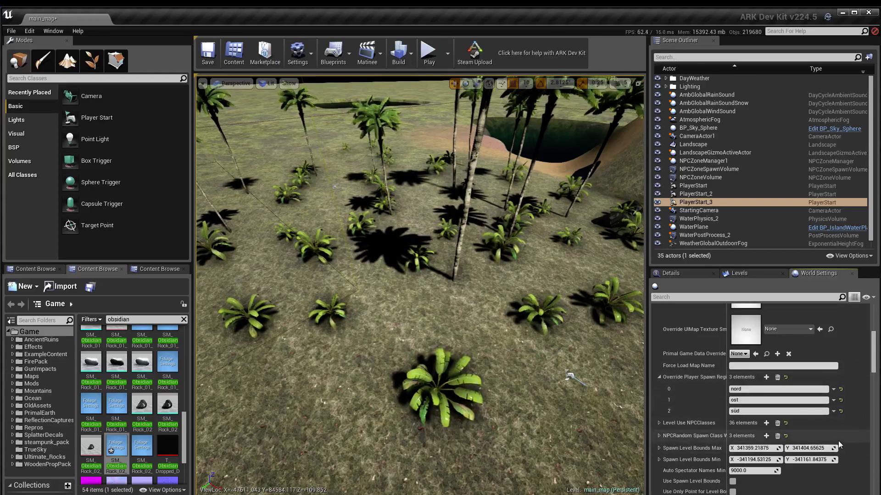
pyautogui.scroll(-4, 837, 441)
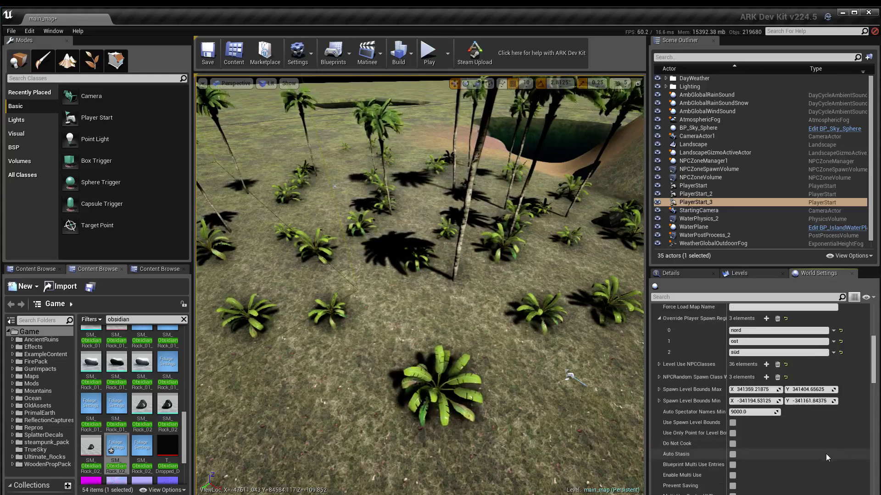
# - Play-test the map beside the palm grove and walk the character up to the nearby turtle
pyautogui.moveTo(398, 265); pyautogui.dragTo(546, 188, button='right')
pyautogui.moveTo(546, 236); pyautogui.dragTo(321, 298, button='right')
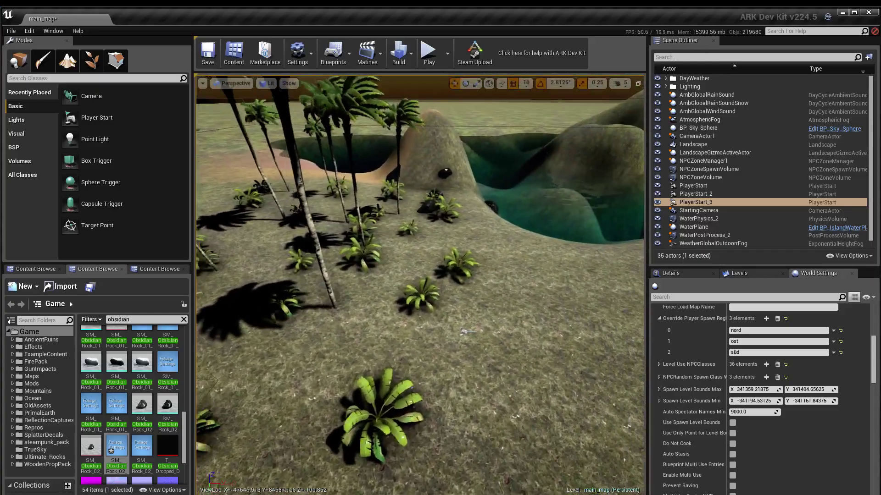
pyautogui.press('s')
pyautogui.press('e')
pyautogui.press('w')
pyautogui.moveTo(399, 286); pyautogui.dragTo(399, 269, button='right')
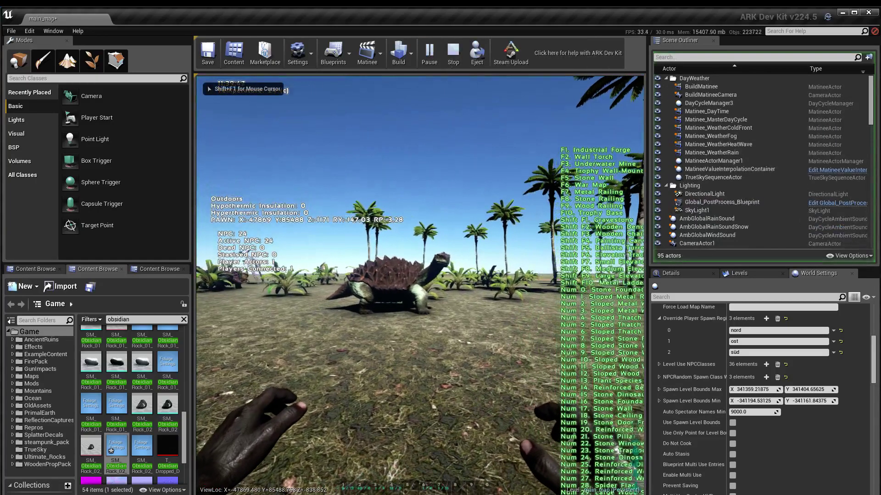
pyautogui.press('w')
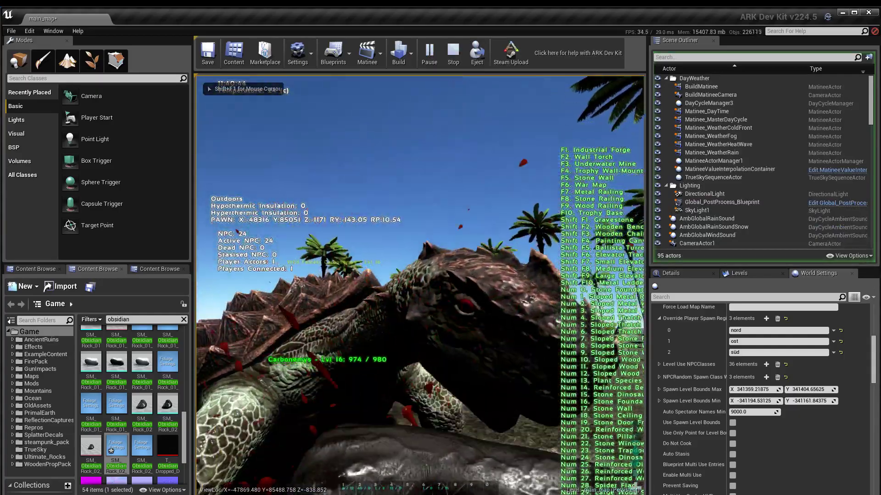
pyautogui.press('s')
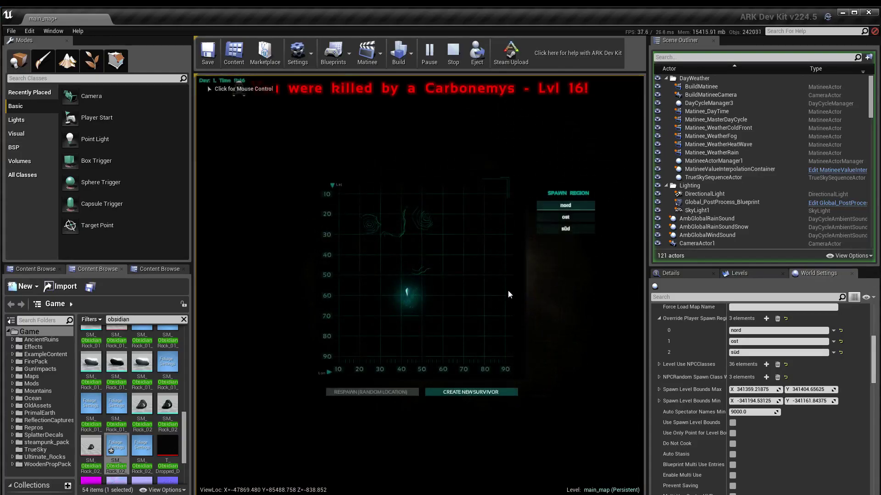
# - Respawn the character in the süd region, walk across the grassland among the creatures and end the play test
pyautogui.click(567, 229)
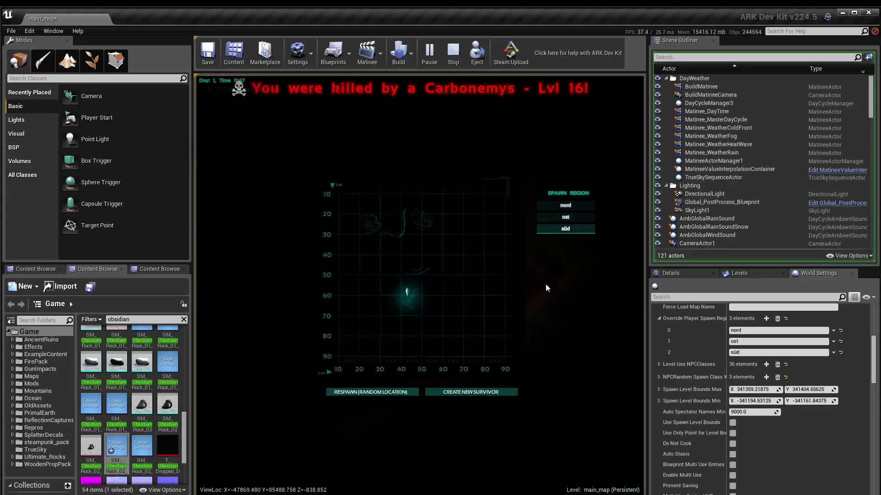
pyautogui.click(402, 391)
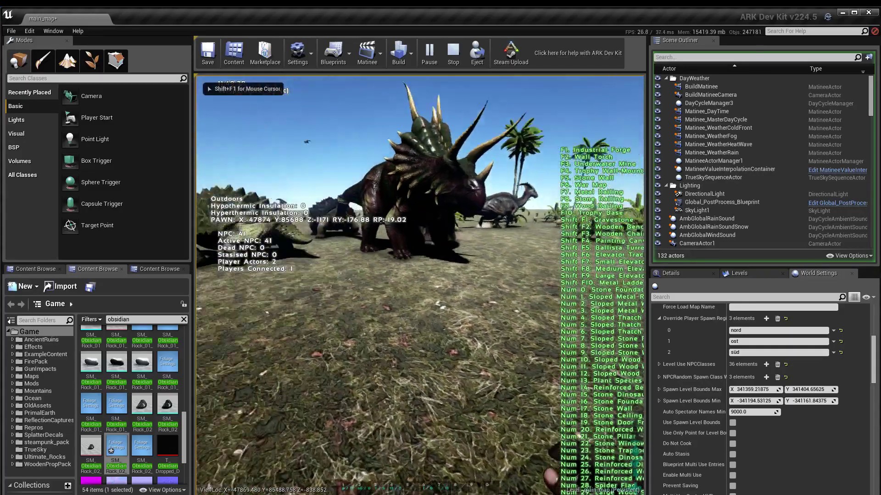
pyautogui.press('w')
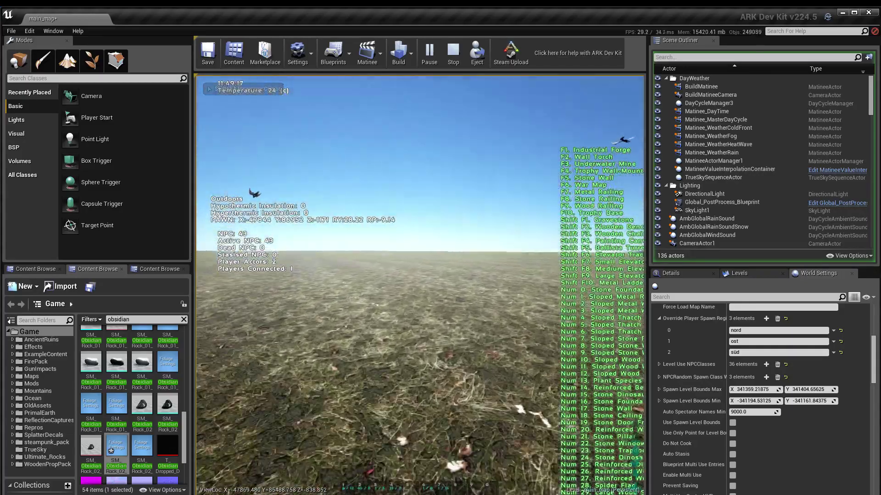
pyautogui.press('w')
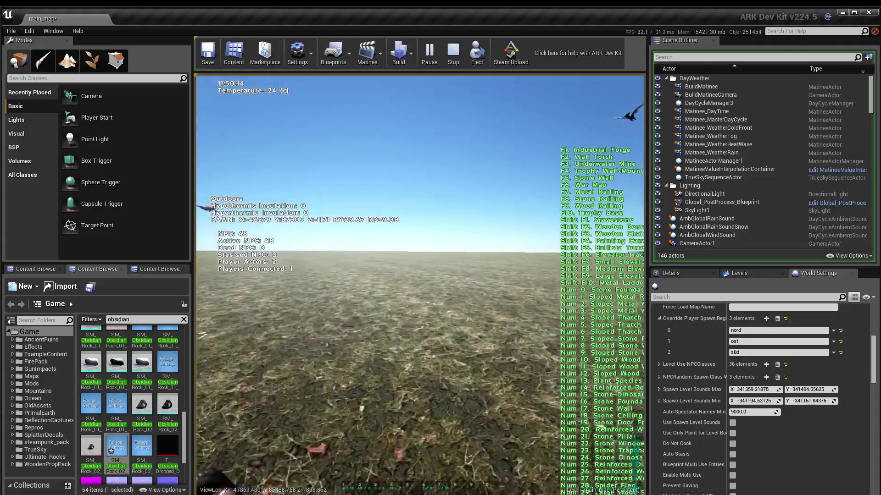
pyautogui.press('w')
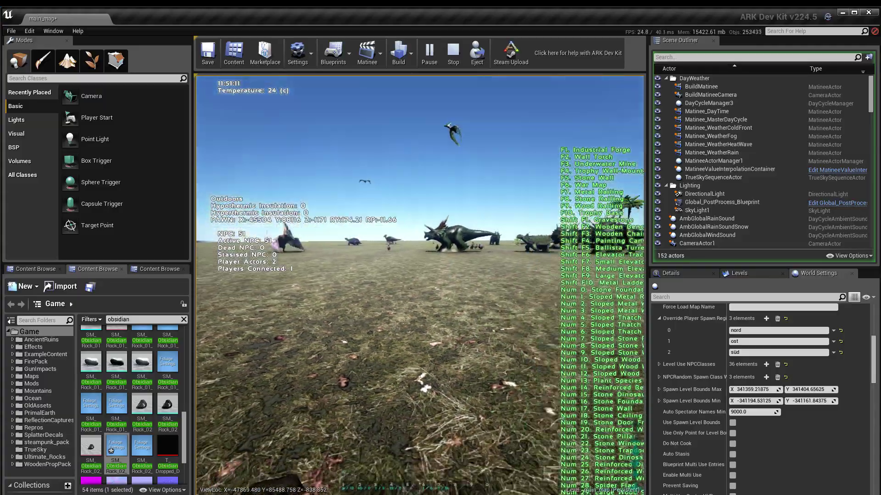
pyautogui.press('s')
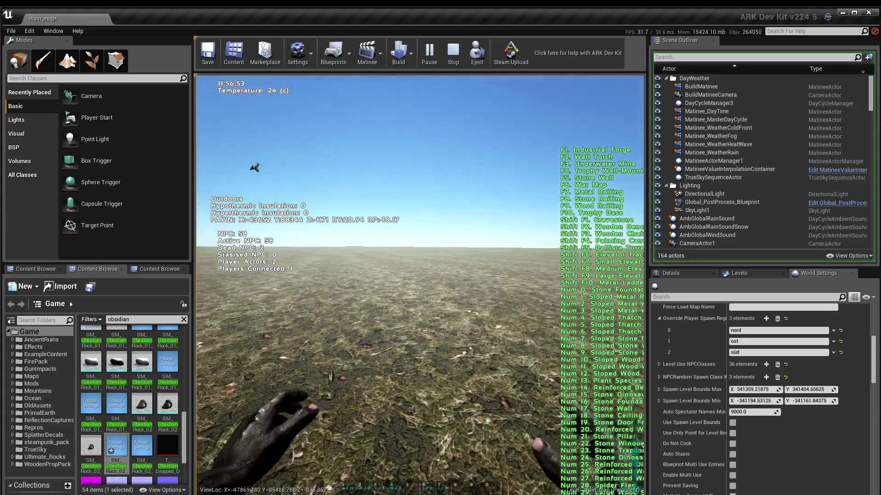
pyautogui.press('Escape')
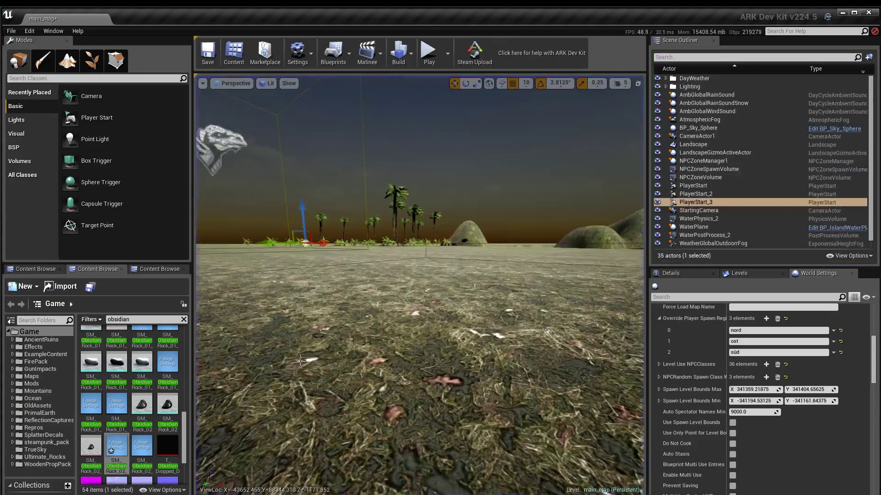
# - Open the Steam cook and upload tool, select the testmap mod and set its Maps entry to main_map
pyautogui.click(475, 53)
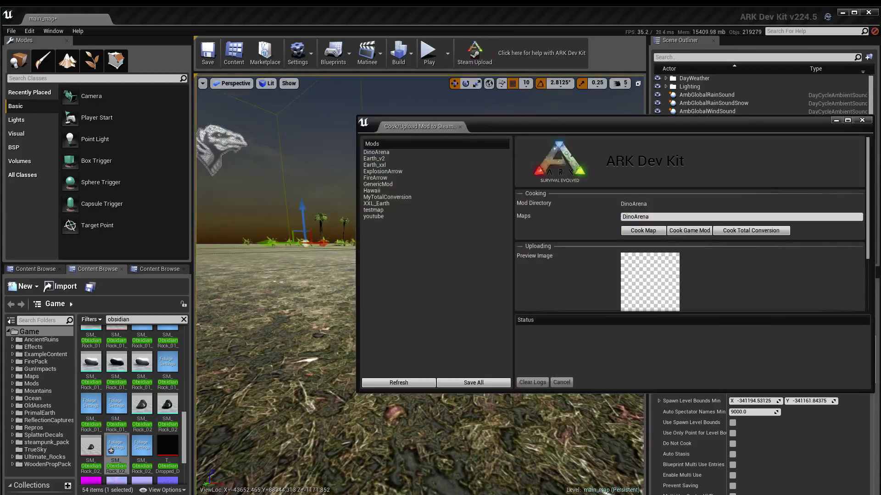
pyautogui.click(373, 210)
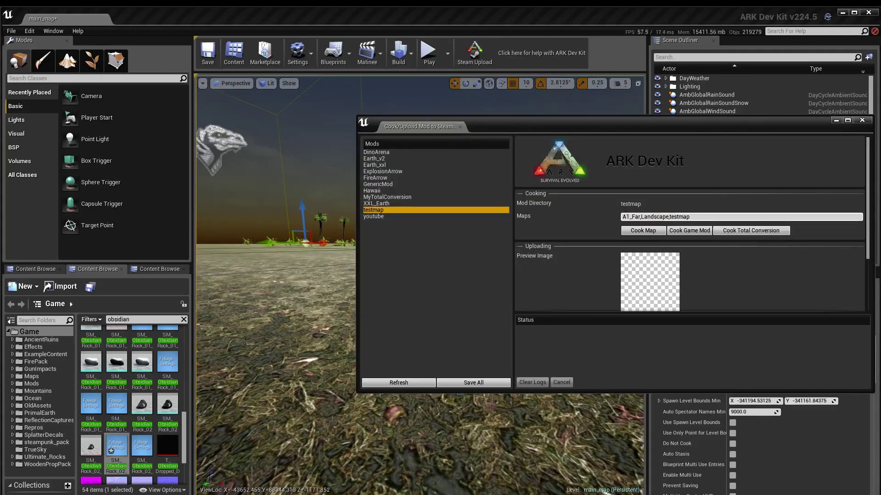
pyautogui.moveTo(596, 121); pyautogui.dragTo(446, 88)
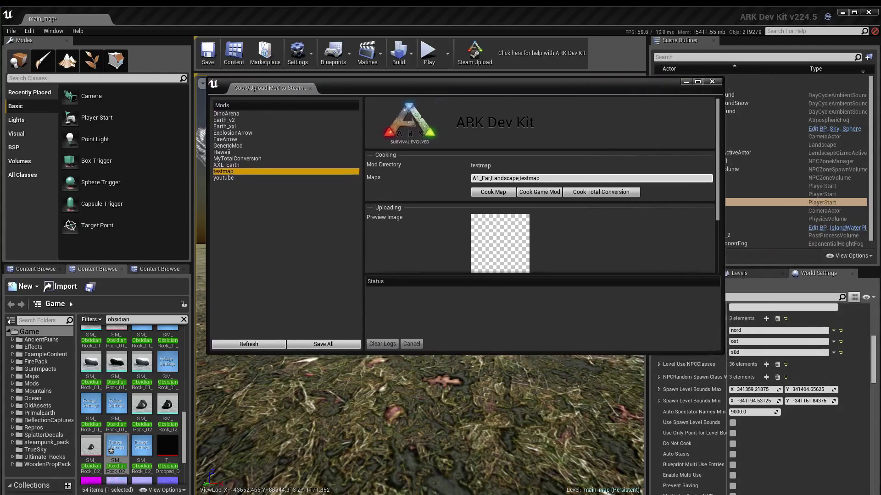
pyautogui.click(27, 268)
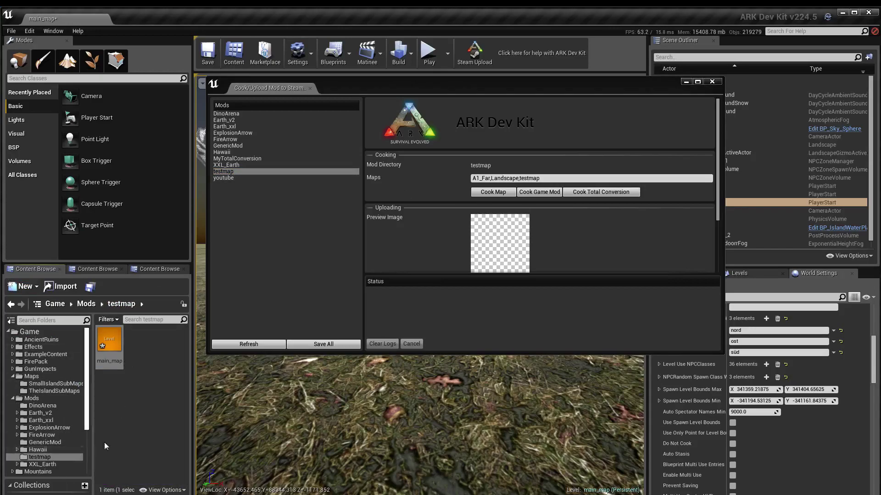
pyautogui.moveTo(546, 178); pyautogui.dragTo(472, 179)
pyautogui.write('main_')
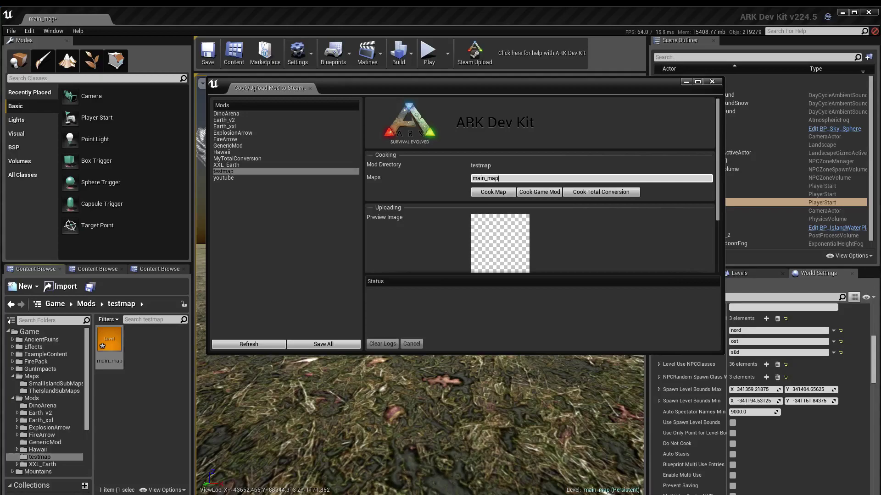
# - Review the testmap mod's upload fields and visibility options, and close the cook and upload window
pyautogui.scroll(-3, 539, 184)
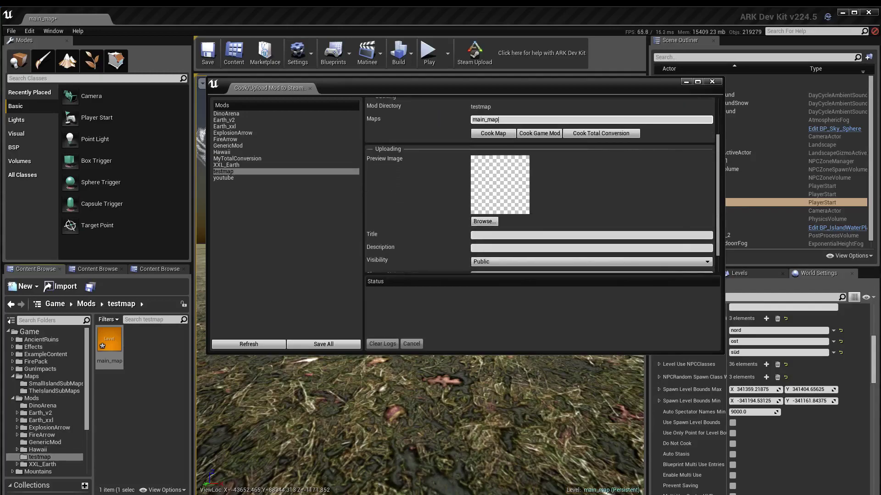
pyautogui.scroll(-2, 542, 185)
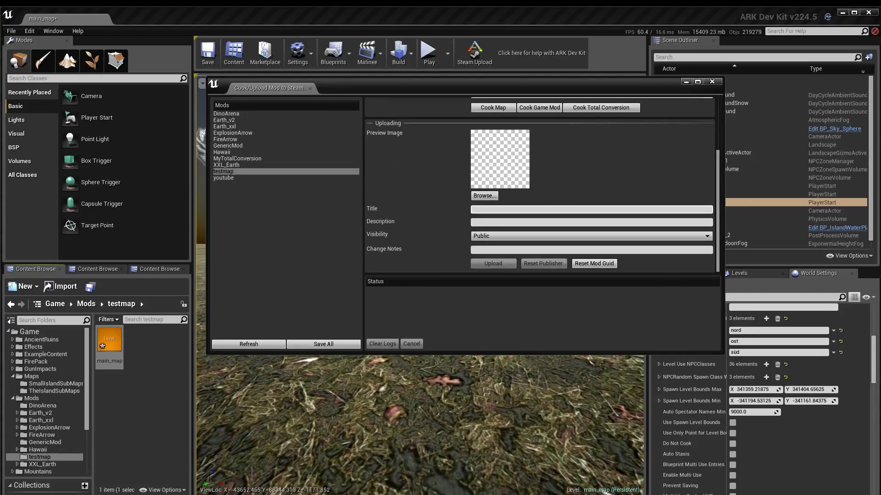
pyautogui.click(591, 222)
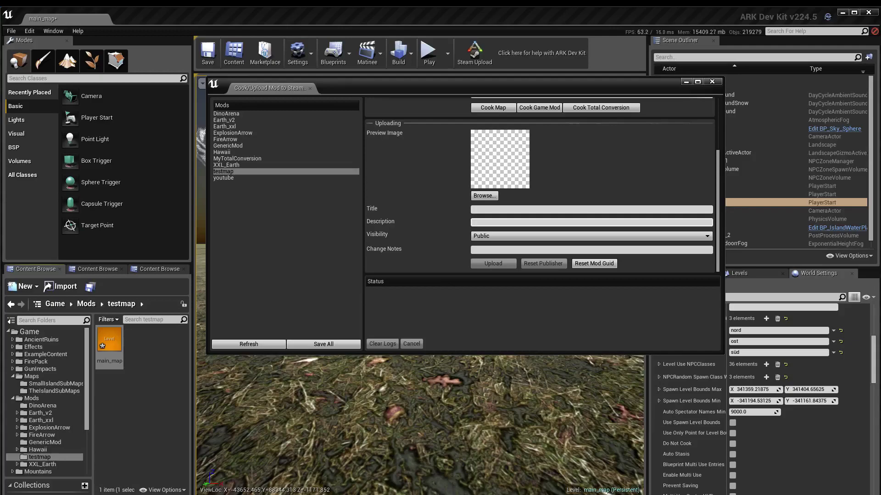
pyautogui.press('Tab')
pyautogui.click(591, 236)
pyautogui.press('Down')
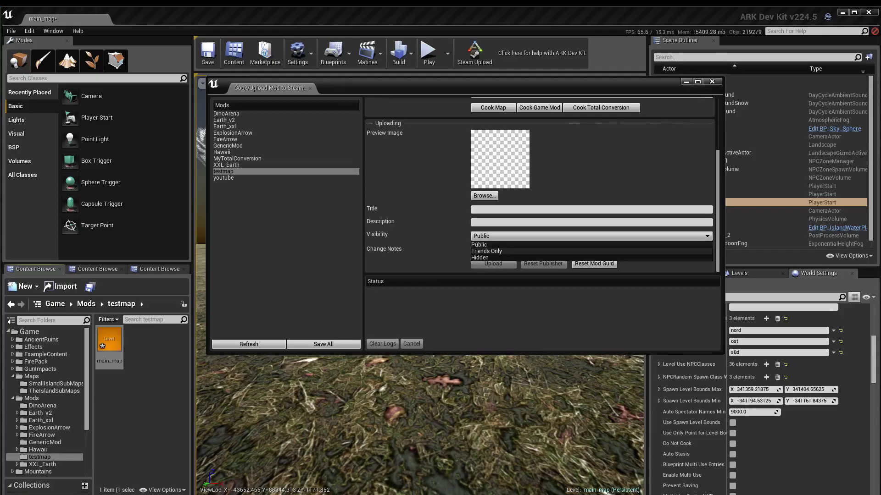
pyautogui.press('Down')
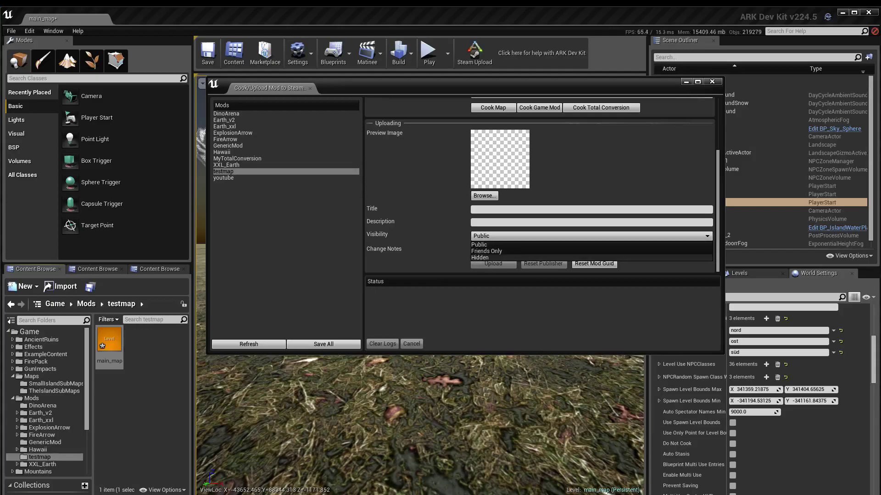
pyautogui.press('Escape')
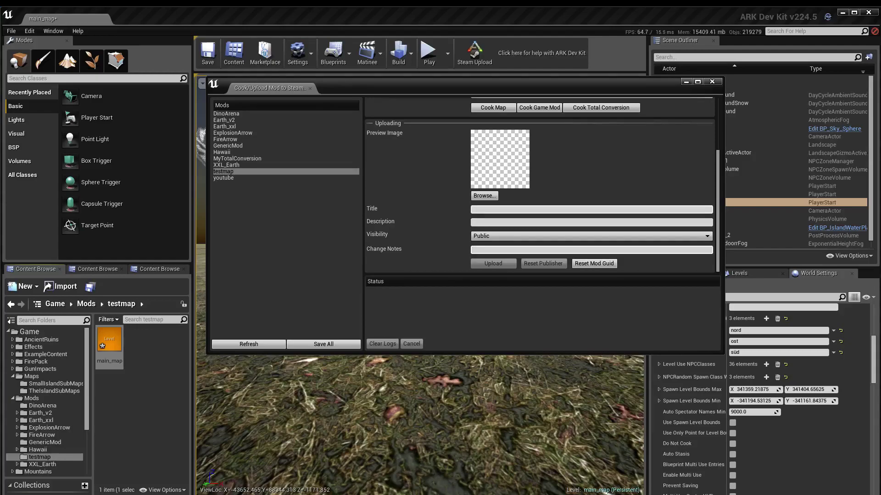
pyautogui.click(474, 222)
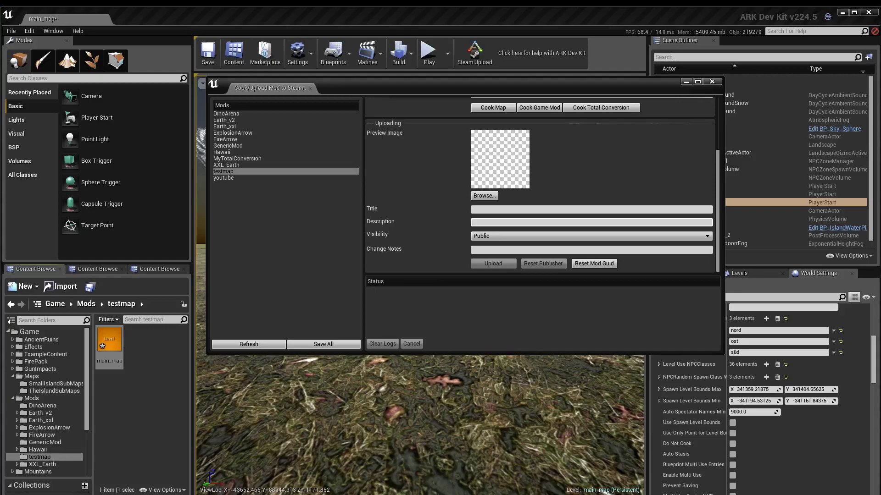
pyautogui.scroll(3, 541, 184)
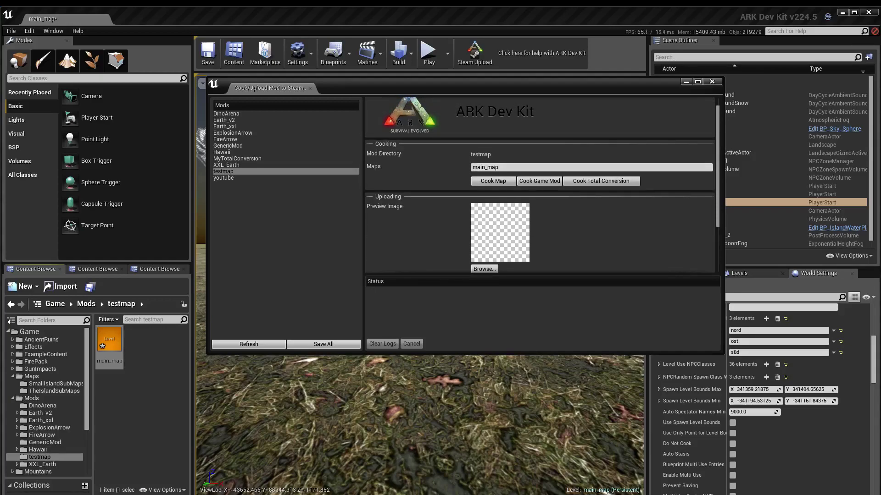
pyautogui.scroll(-3, 541, 183)
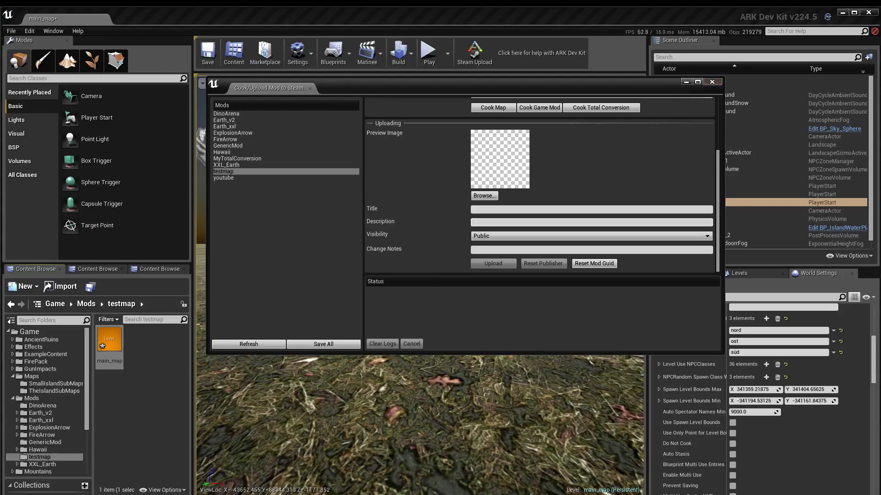
pyautogui.click(712, 81)
# - Move the three player start actors into a new scene outliner folder named PlayerStart and collapse it
pyautogui.click(739, 277)
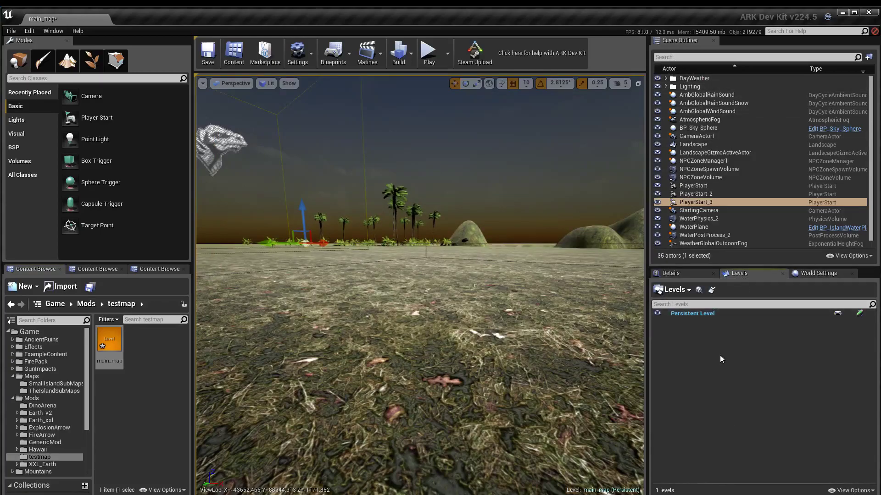
pyautogui.moveTo(541, 347); pyautogui.dragTo(399, 383, button='right')
pyautogui.moveTo(500, 376); pyautogui.dragTo(533, 378, button='right')
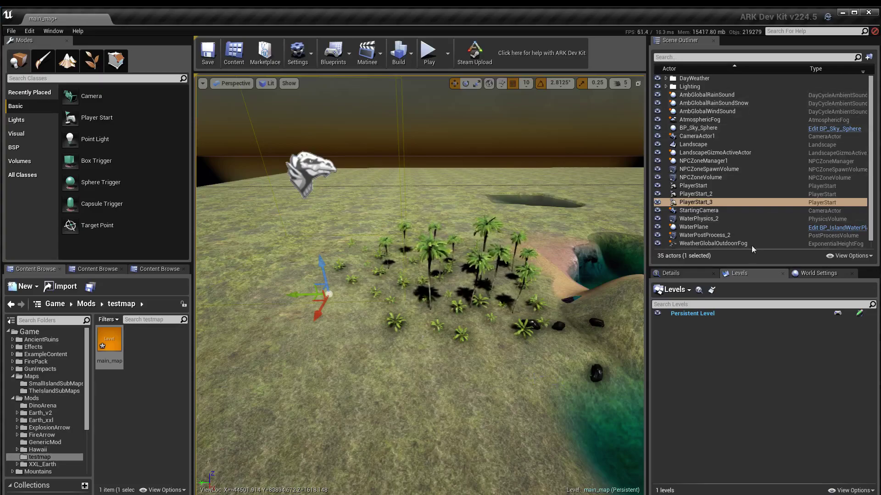
pyautogui.scroll(-1, 753, 188)
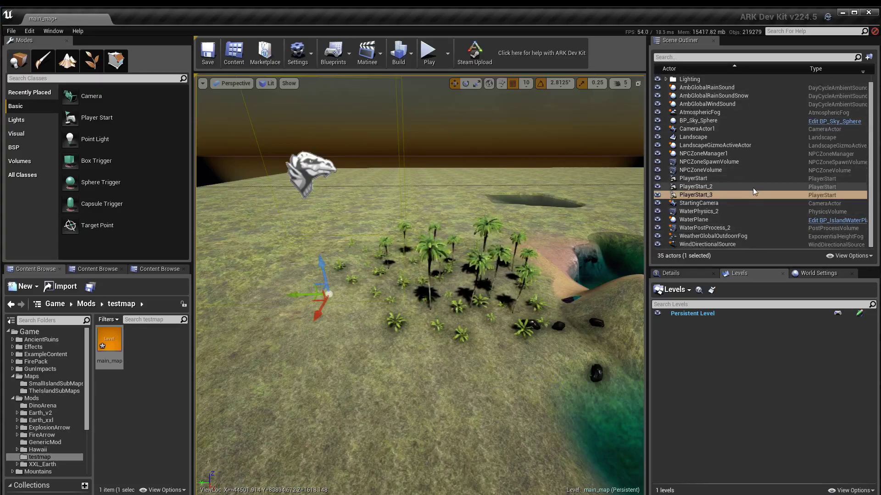
pyautogui.keyDown('shift'); pyautogui.click(712, 178); pyautogui.keyUp('shift')
pyautogui.click(706, 188)
pyautogui.click(707, 195)
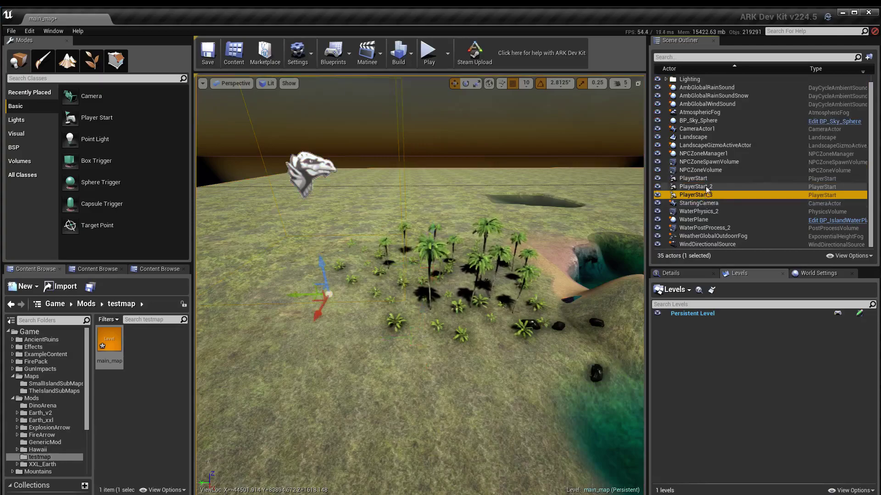
pyautogui.keyDown('shift'); pyautogui.click(708, 178); pyautogui.keyUp('shift')
pyautogui.rightClick(708, 179)
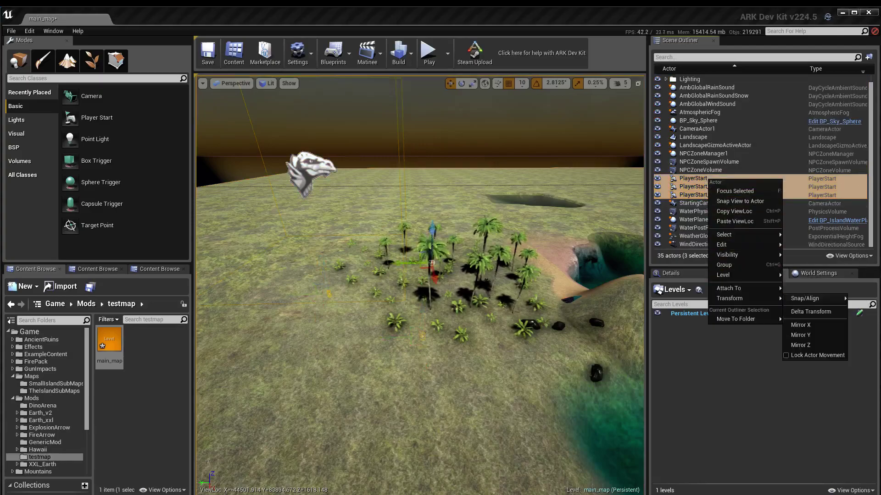
pyautogui.moveTo(739, 319)
pyautogui.click(798, 319)
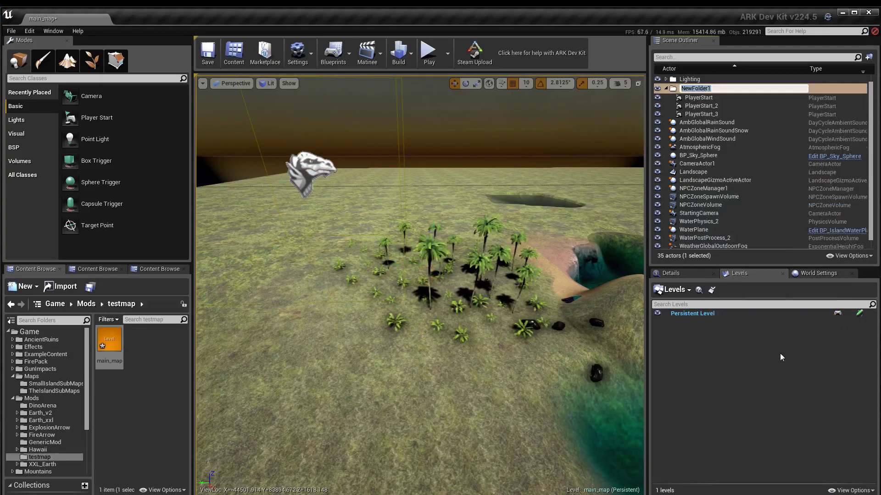
pyautogui.write('Pl')
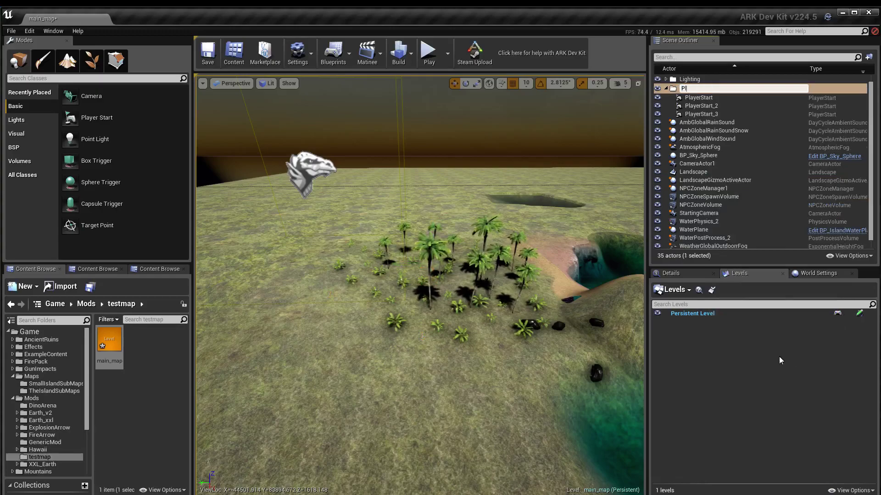
pyautogui.write('ayerStar')
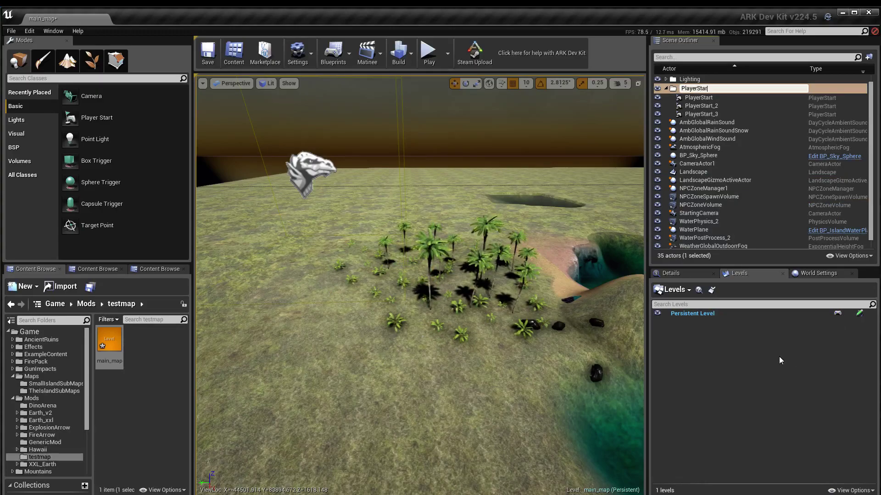
pyautogui.press('Return')
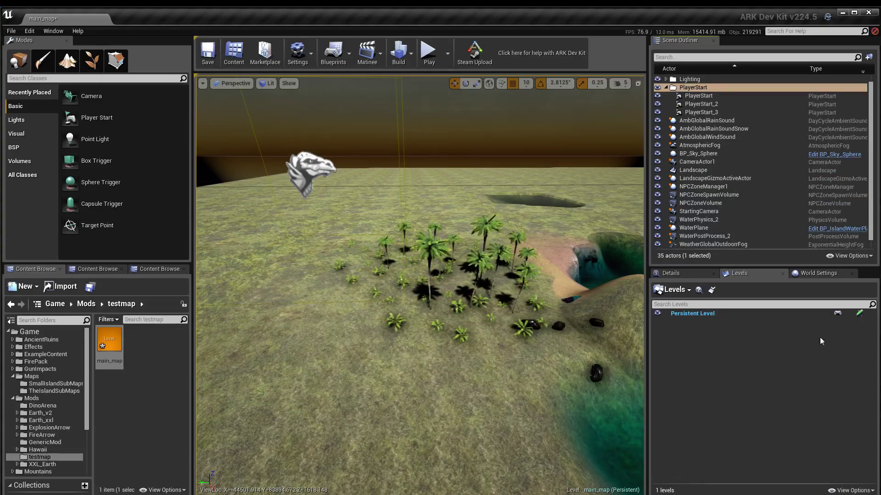
pyautogui.click(666, 87)
# - Move the ambient sound, fog, sky sphere, camera, water, weather and wind actors into a new folder named original and collapse it
pyautogui.click(710, 104)
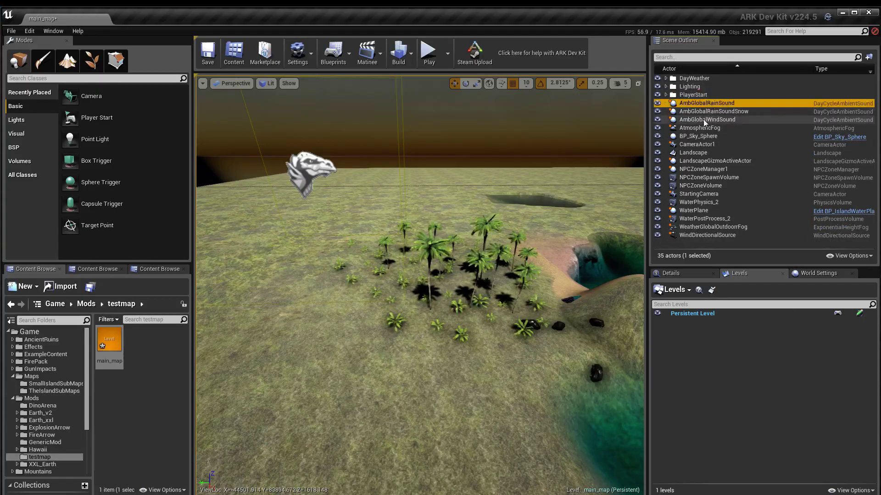
pyautogui.keyDown('shift'); pyautogui.click(702, 145); pyautogui.keyUp('shift')
pyautogui.keyDown('ctrl'); pyautogui.click(703, 170); pyautogui.keyUp('ctrl')
pyautogui.keyDown('ctrl'); pyautogui.click(701, 178); pyautogui.keyUp('ctrl')
pyautogui.keyDown('ctrl'); pyautogui.click(701, 178); pyautogui.keyUp('ctrl')
pyautogui.keyDown('ctrl'); pyautogui.click(702, 170); pyautogui.keyUp('ctrl')
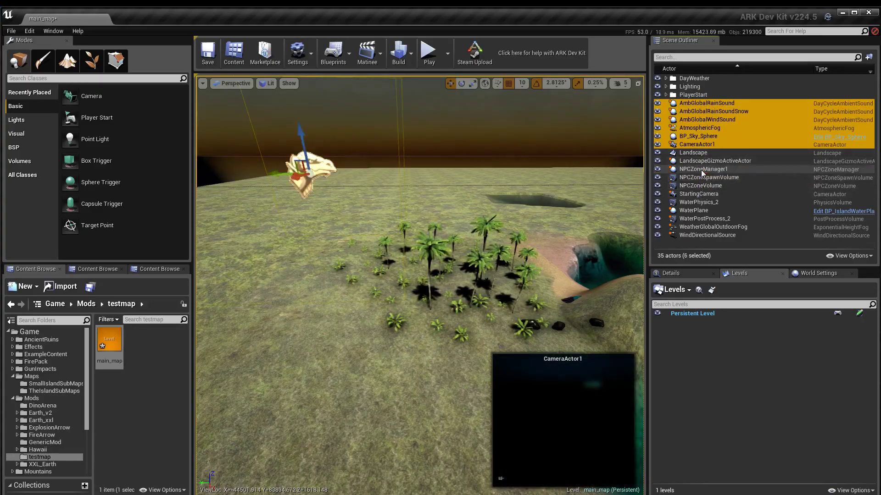
pyautogui.keyDown('ctrl'); pyautogui.click(697, 193); pyautogui.keyUp('ctrl')
pyautogui.keyDown('ctrl'); pyautogui.click(695, 202); pyautogui.keyUp('ctrl')
pyautogui.keyDown('ctrl'); pyautogui.click(695, 211); pyautogui.keyUp('ctrl')
pyautogui.keyDown('ctrl'); pyautogui.click(711, 236); pyautogui.keyUp('ctrl')
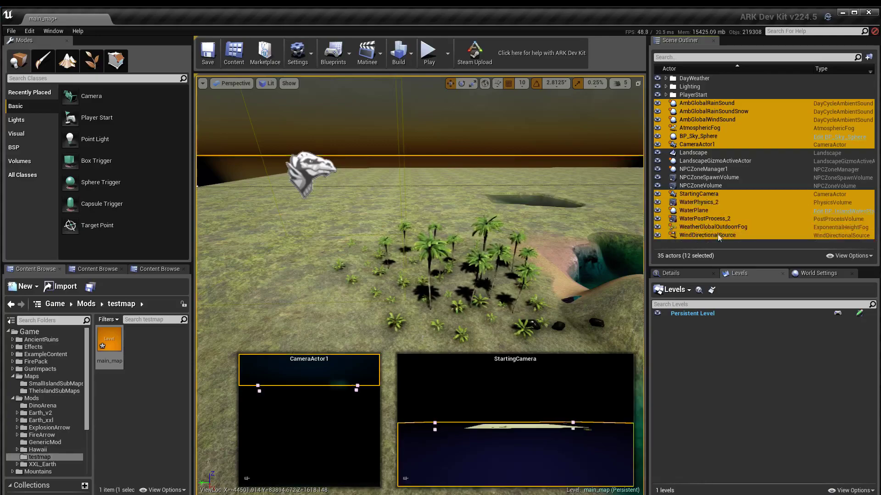
pyautogui.rightClick(714, 222)
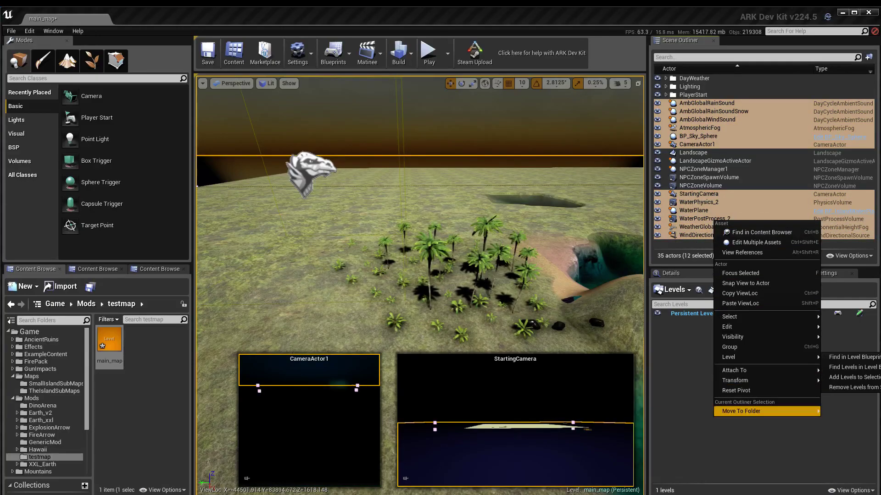
pyautogui.moveTo(752, 411)
pyautogui.click(852, 411)
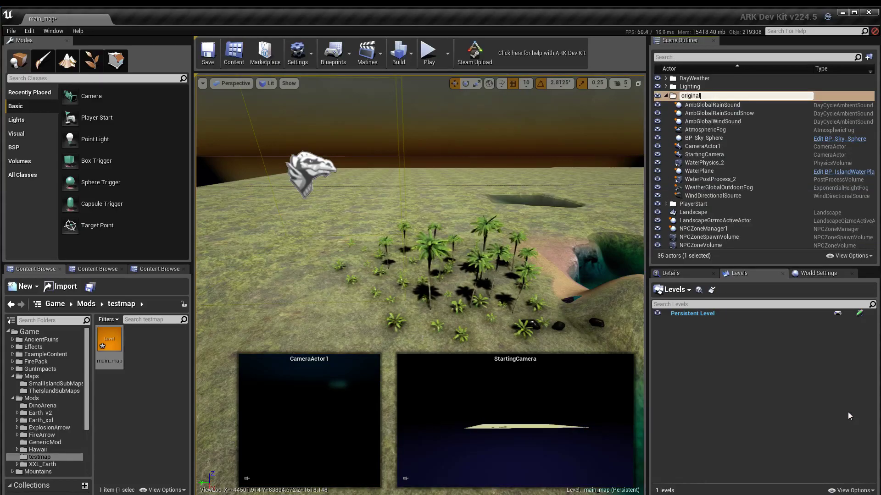
pyautogui.write('original')
pyautogui.press('Return')
pyautogui.click(658, 95)
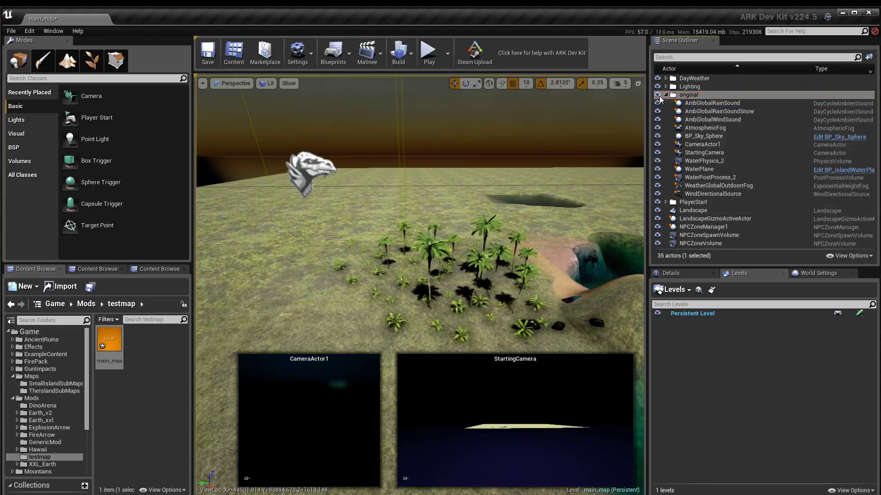
pyautogui.click(666, 95)
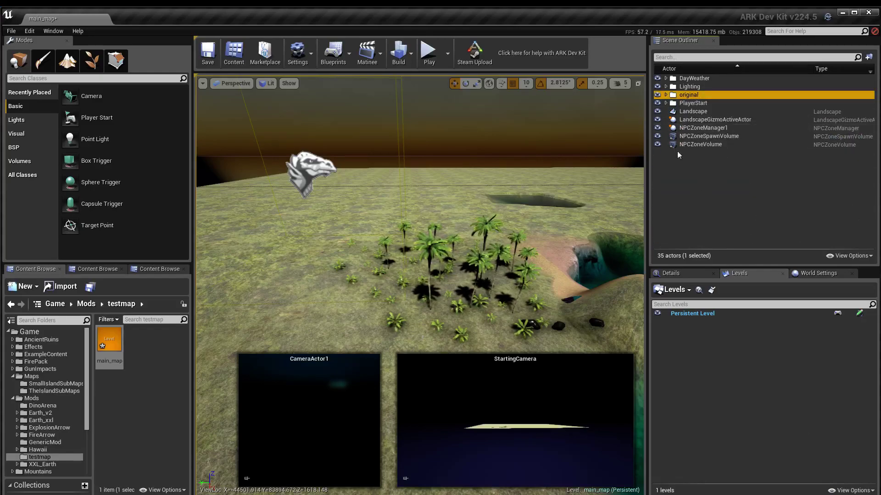
# - Move Landscape and LandscapeGizmoActiveActor into a new scene outliner folder named landscape and collapse it
pyautogui.click(694, 111)
pyautogui.keyDown('ctrl'); pyautogui.click(697, 120); pyautogui.keyUp('ctrl')
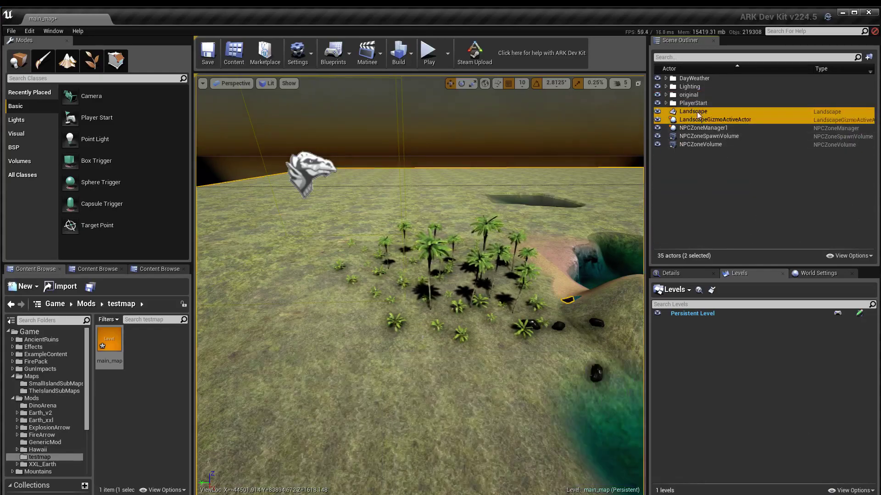
pyautogui.rightClick(698, 115)
pyautogui.moveTo(725, 251)
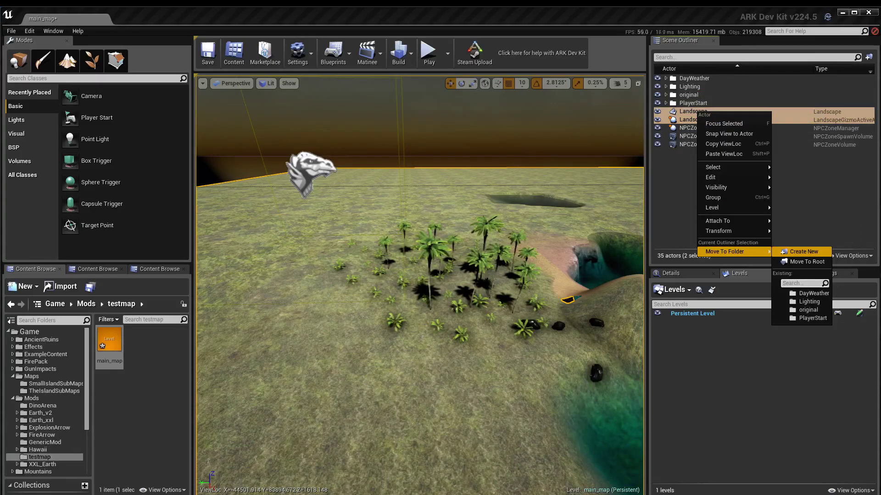
pyautogui.click(806, 252)
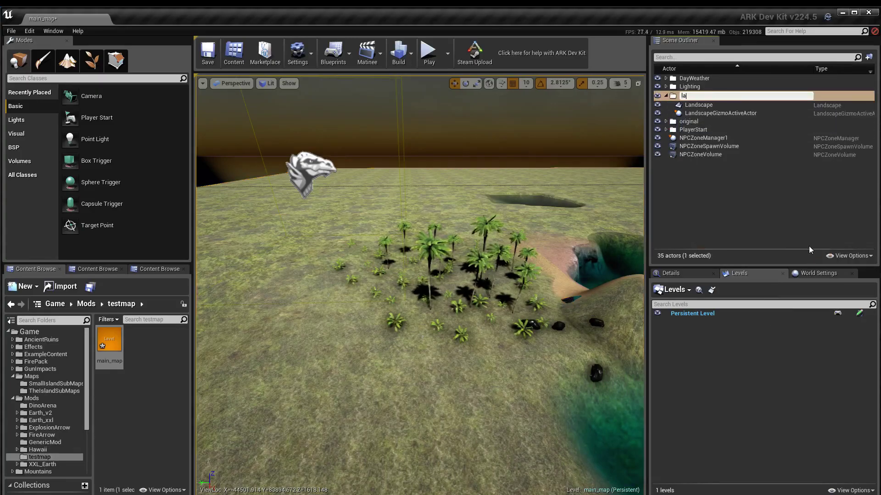
pyautogui.write('landscape')
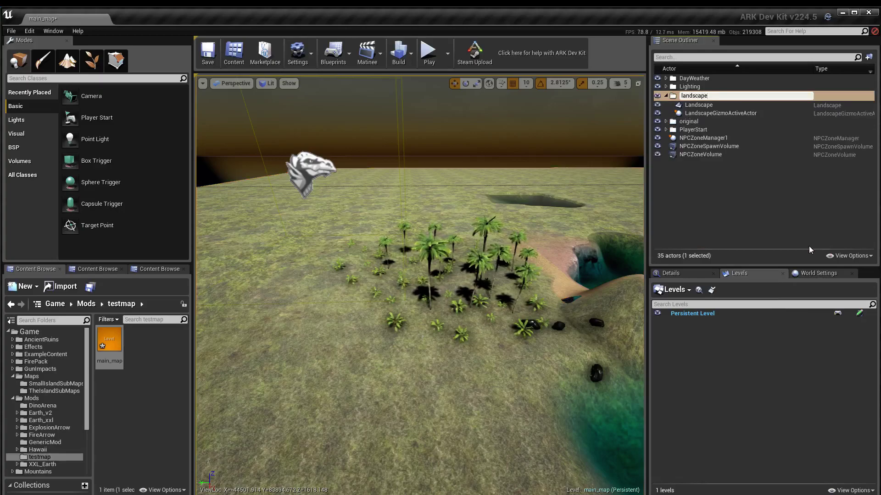
pyautogui.press('Return')
pyautogui.click(666, 87)
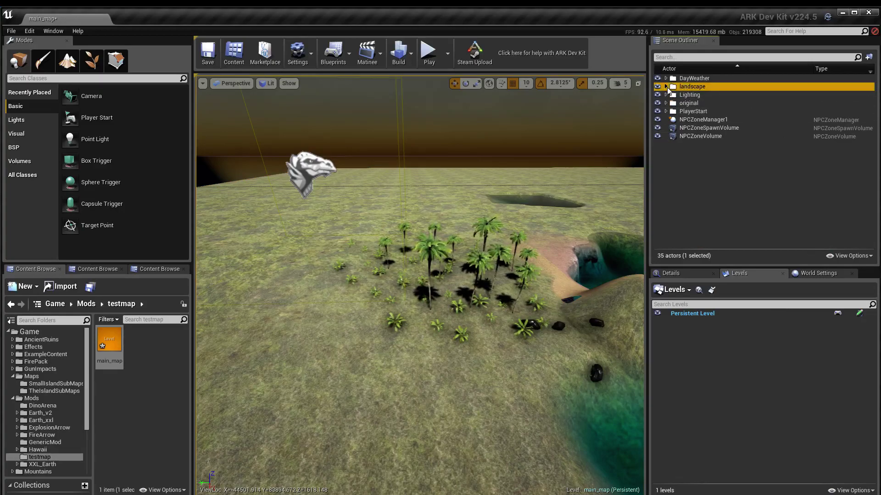
# - Move the NPC zone manager, zone spawn volume and zone volume into a new scene outliner folder named dinos and collapse it
pyautogui.click(689, 121)
pyautogui.keyDown('shift'); pyautogui.click(692, 136); pyautogui.keyUp('shift')
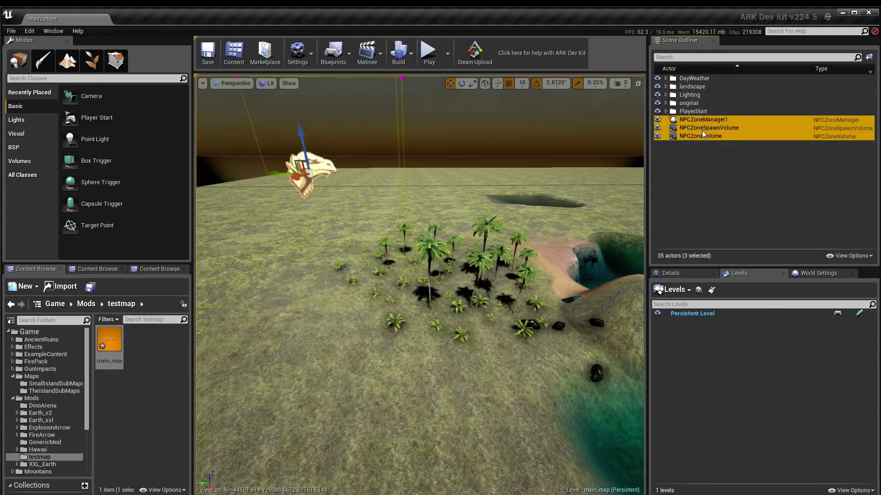
pyautogui.rightClick(702, 128)
pyautogui.moveTo(734, 273)
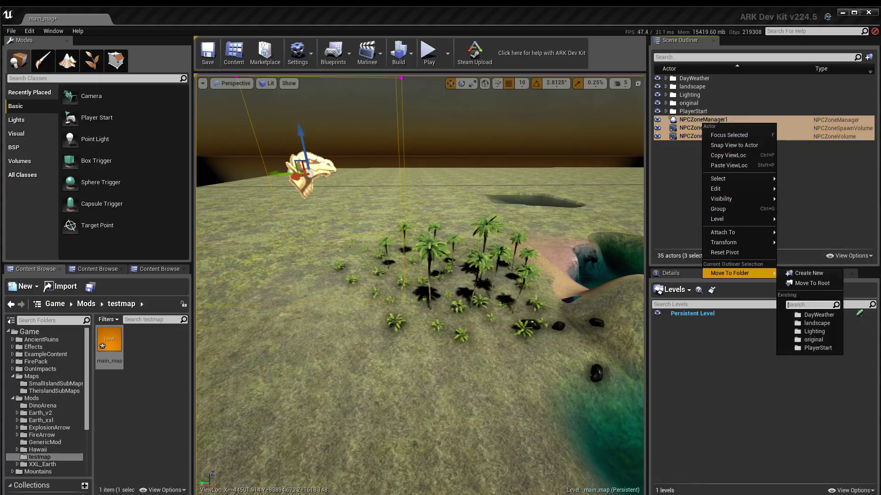
pyautogui.click(794, 274)
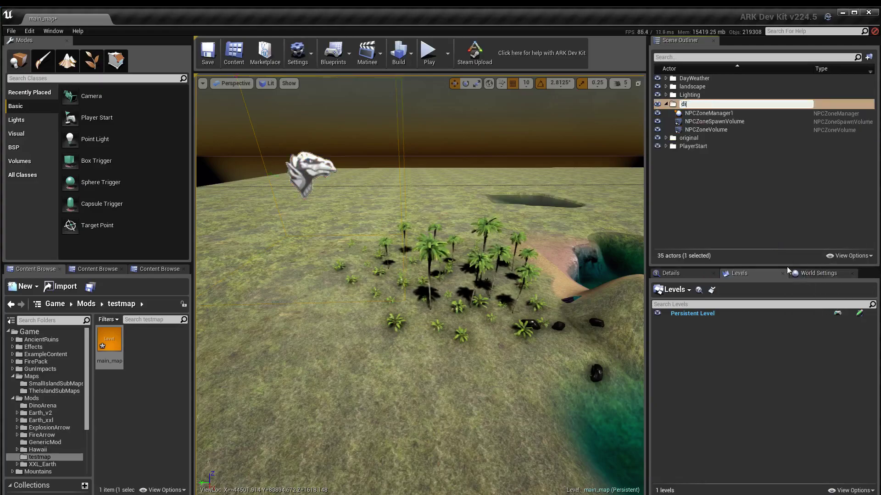
pyautogui.press('Return')
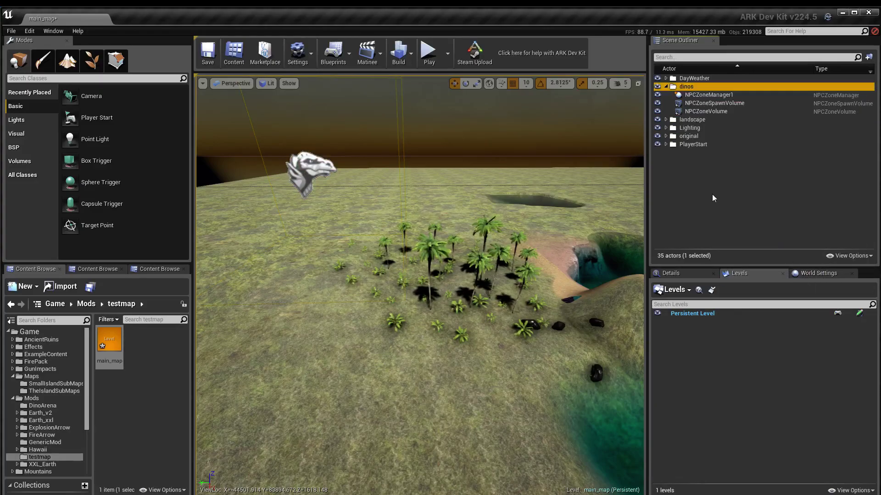
pyautogui.click(665, 87)
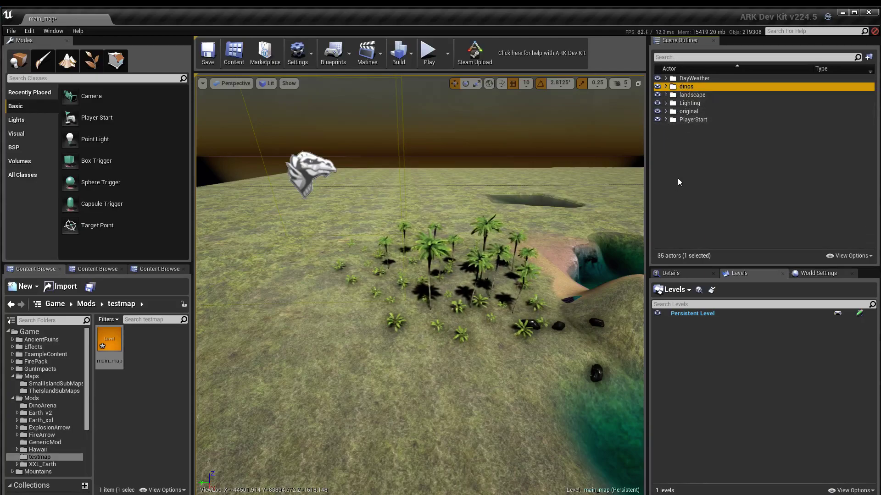
# - Hide the PlayerStart and dinos folders in the scene outliner, and switch the DayWeather folder's visibility off and back on
pyautogui.rightClick(701, 179)
pyautogui.moveTo(559, 205)
pyautogui.mouseDown(button='right')
pyautogui.moveTo(542, 200)
pyautogui.moveTo(560, 205)
pyautogui.mouseUp(button='right')
pyautogui.moveTo(458, 275); pyautogui.dragTo(459, 275, button='right')
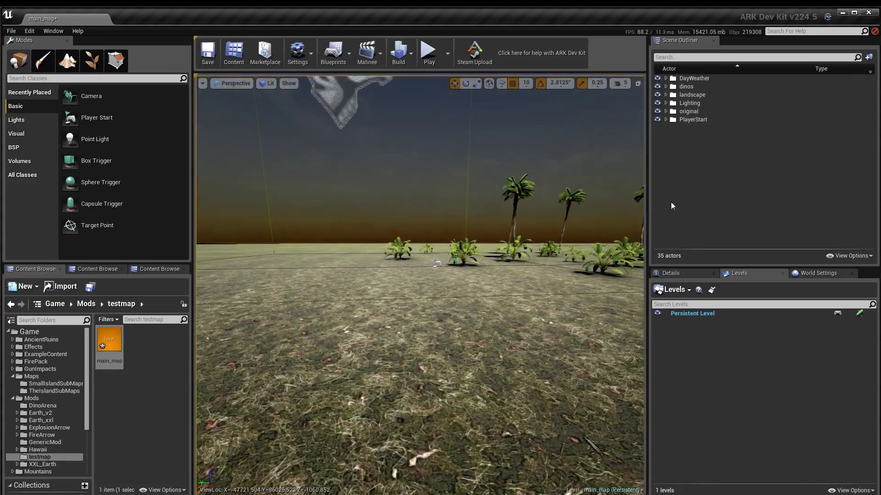
pyautogui.click(657, 120)
pyautogui.moveTo(638, 149); pyautogui.dragTo(616, 151, button='right')
pyautogui.click(657, 86)
pyautogui.click(656, 78)
pyautogui.click(657, 78)
# - Hide the landscape and original folders, switch Lighting's visibility off and back on, and view the remaining foliage
pyautogui.click(657, 95)
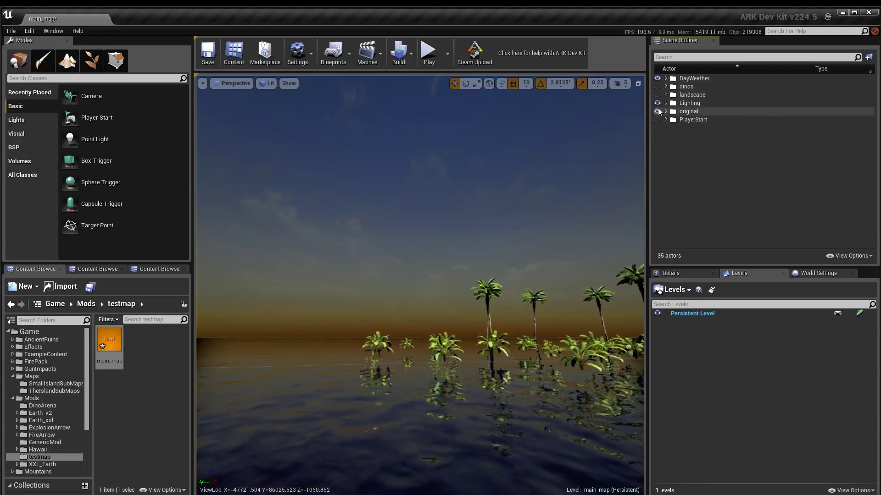
pyautogui.click(656, 103)
pyautogui.click(657, 102)
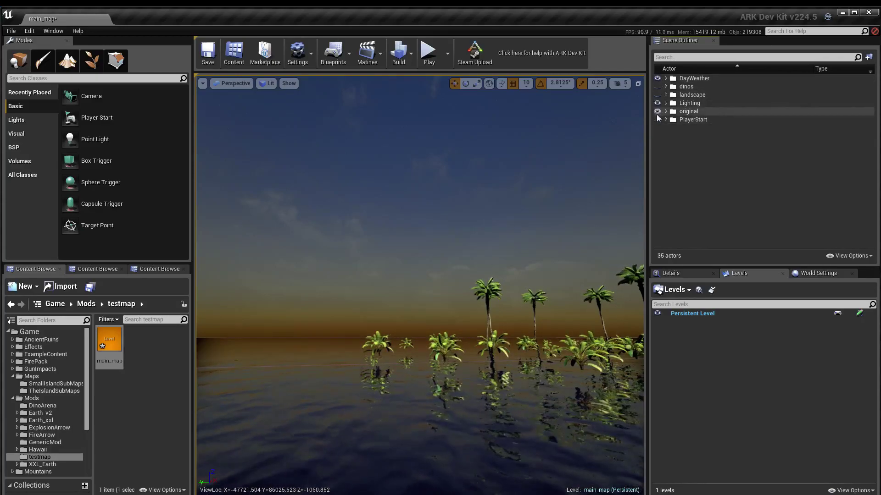
pyautogui.click(657, 111)
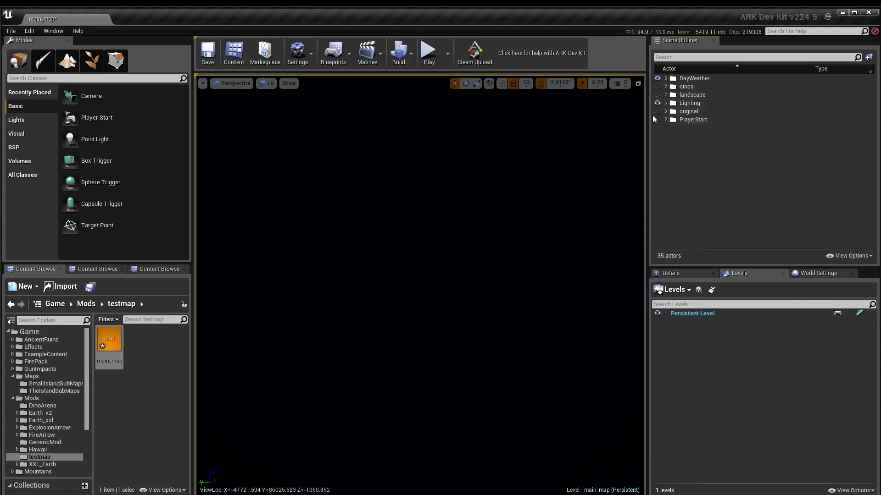
pyautogui.moveTo(553, 211); pyautogui.dragTo(501, 243, button='right')
pyautogui.moveTo(461, 266); pyautogui.dragTo(390, 296, button='right')
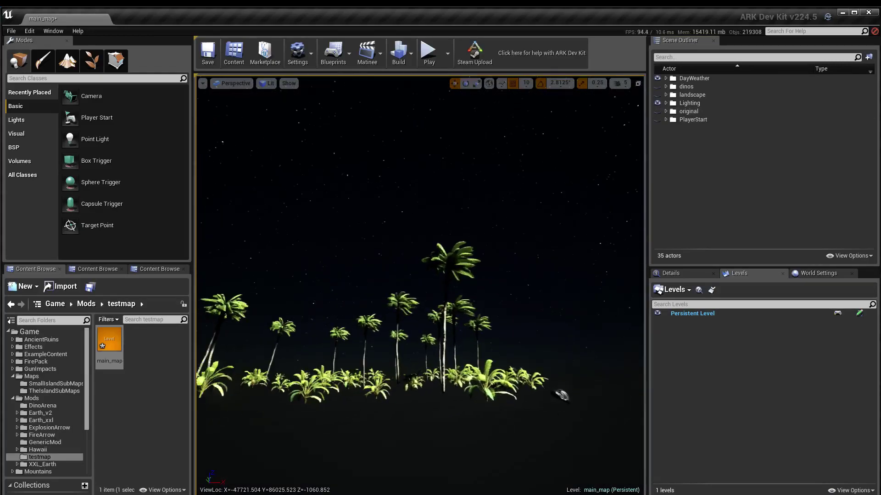
# - Make the original, dinos, landscape and PlayerStart folders visible again in the scene outliner
pyautogui.click(657, 111)
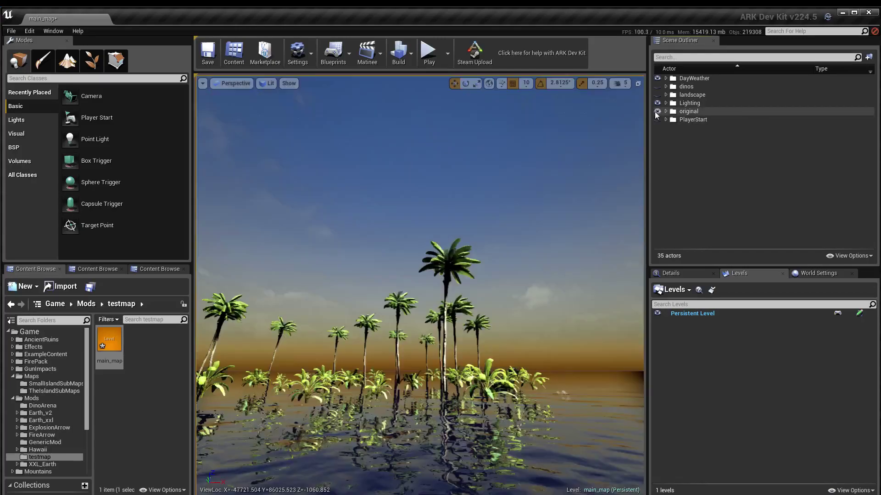
pyautogui.click(682, 111)
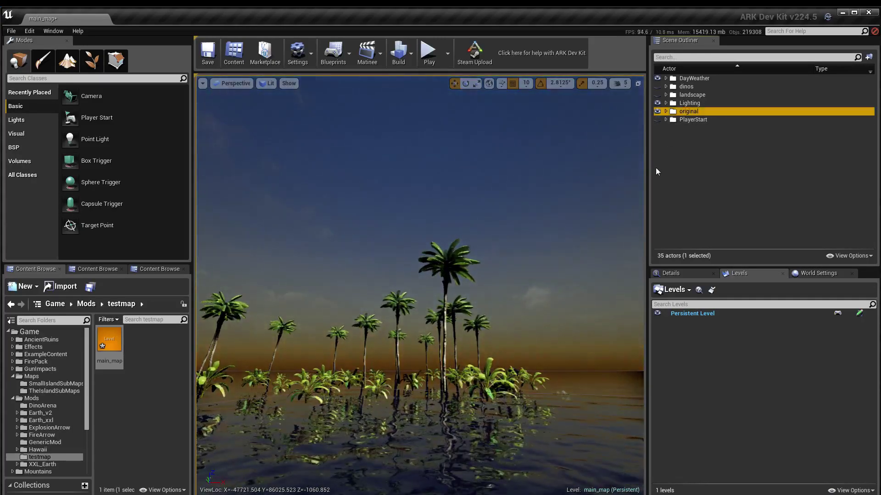
pyautogui.click(657, 86)
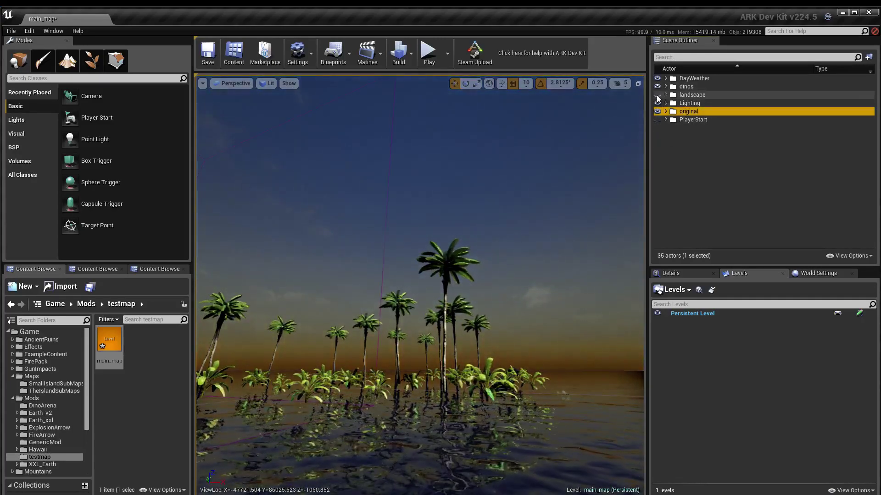
pyautogui.click(657, 95)
pyautogui.click(657, 120)
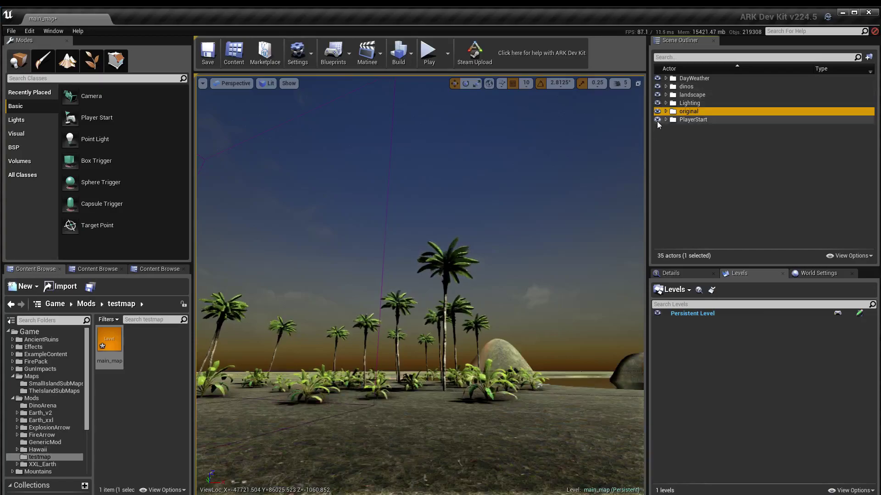
# - Toggle the dinos folder's visibility to compare the creature zone display, and leave the folder hidden
pyautogui.click(657, 86)
pyautogui.click(657, 86)
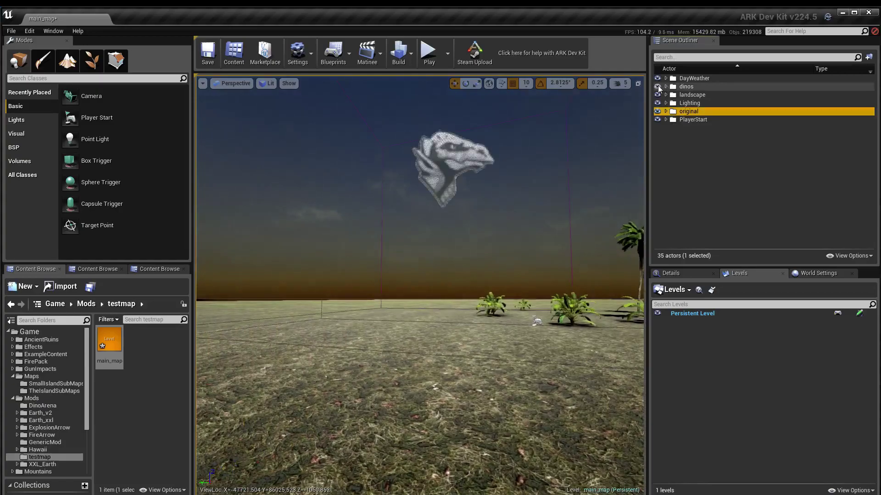
pyautogui.moveTo(461, 235); pyautogui.dragTo(460, 259, button='right')
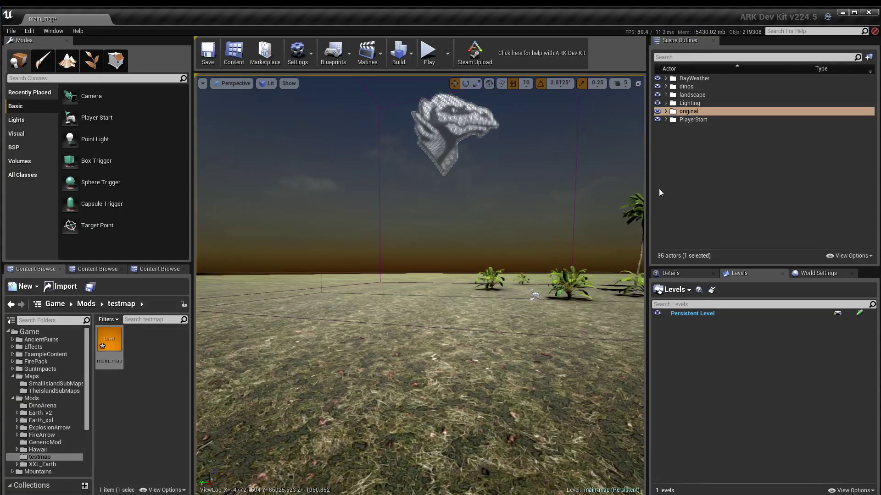
pyautogui.click(658, 86)
# - Examine the palm grove, pools, mound and surrounding flat landscape from above and from several angles
pyautogui.moveTo(614, 165); pyautogui.dragTo(613, 197, button='right')
pyautogui.moveTo(505, 335); pyautogui.dragTo(505, 270, button='middle')
pyautogui.moveTo(505, 335); pyautogui.dragTo(569, 385, button='right')
pyautogui.moveTo(505, 335); pyautogui.dragTo(505, 257, button='middle')
pyautogui.moveTo(505, 335); pyautogui.dragTo(592, 357, button='right')
pyautogui.moveTo(477, 320); pyautogui.dragTo(425, 268, button='middle')
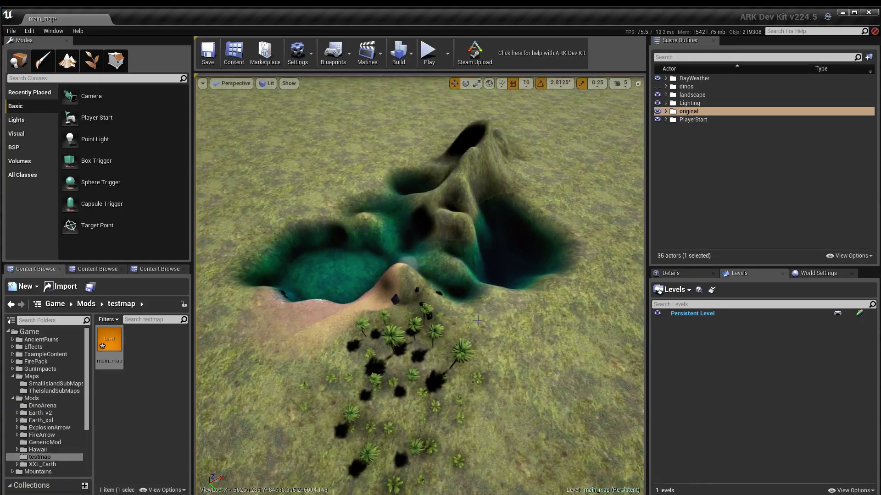
pyautogui.moveTo(472, 321); pyautogui.dragTo(351, 385, button='right')
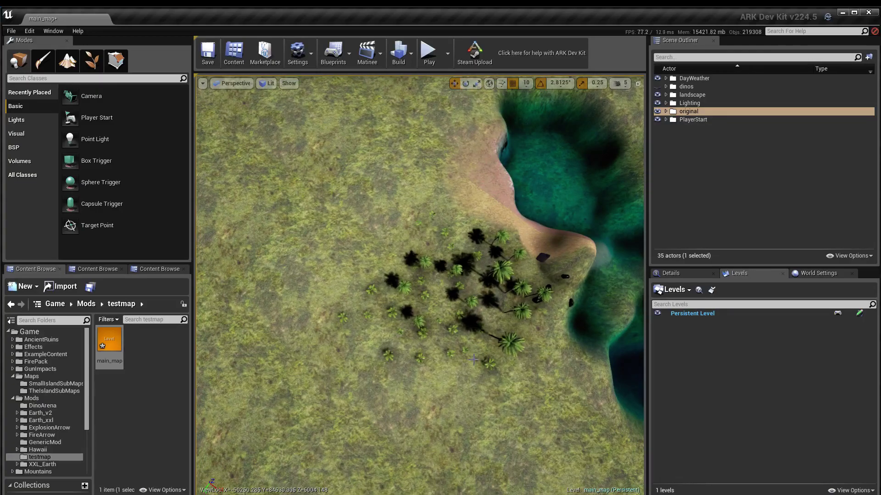
pyautogui.moveTo(420, 284); pyautogui.dragTo(409, 290, button='right')
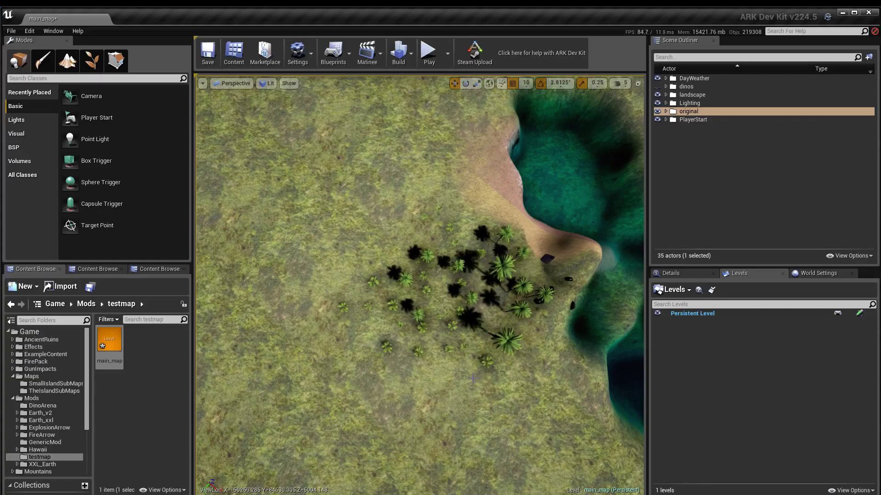
pyautogui.moveTo(473, 379); pyautogui.dragTo(516, 380, button='middle')
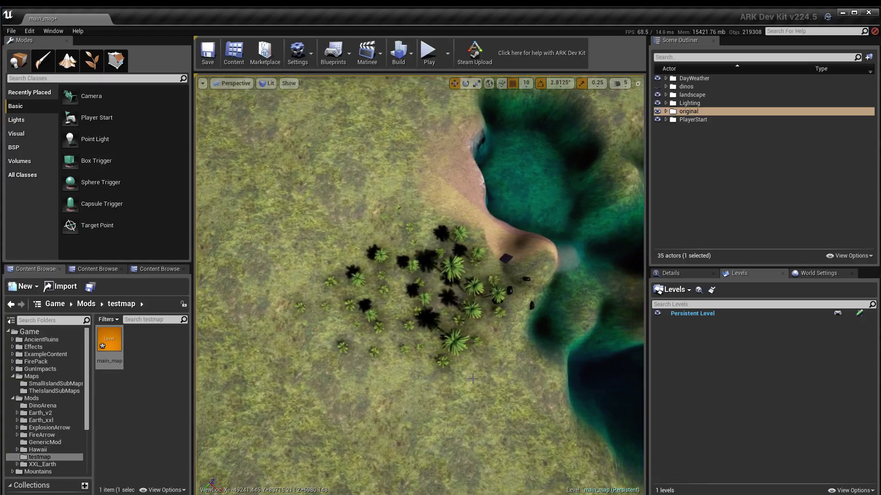
pyautogui.moveTo(456, 387); pyautogui.dragTo(425, 391, button='right')
pyautogui.press('w')
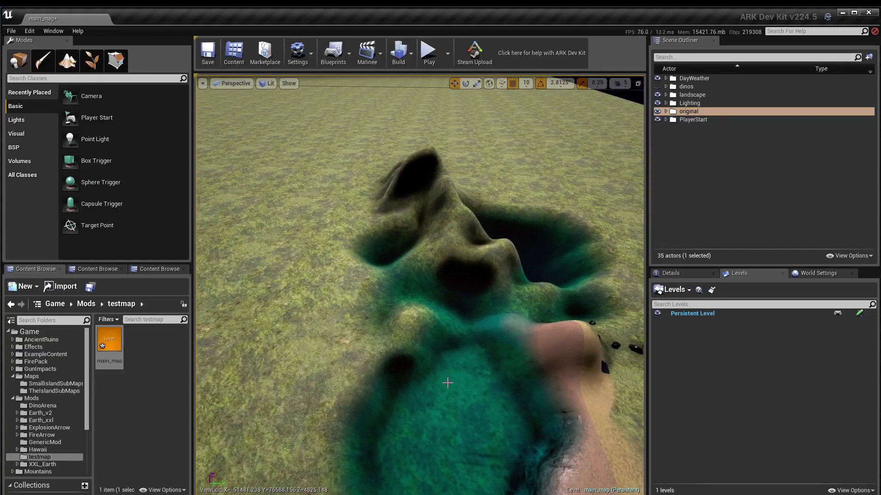
pyautogui.moveTo(444, 383); pyautogui.dragTo(444, 383, button='right')
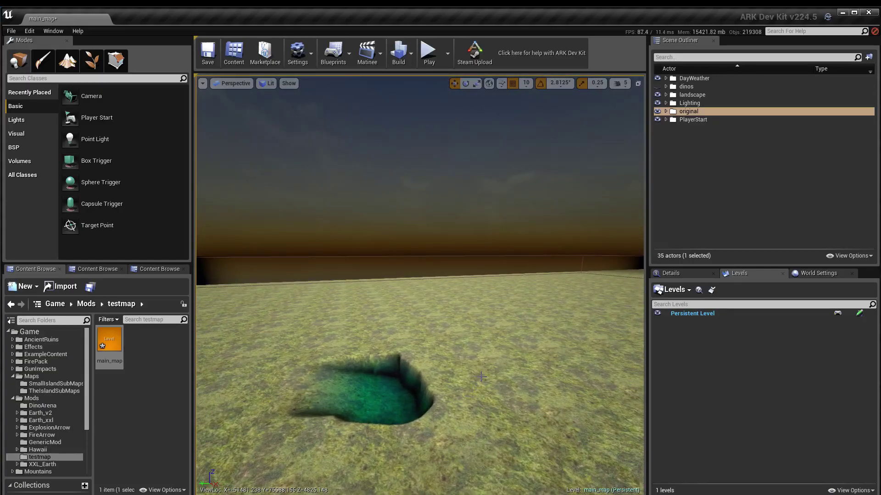
pyautogui.moveTo(478, 379); pyautogui.dragTo(480, 378, button='right')
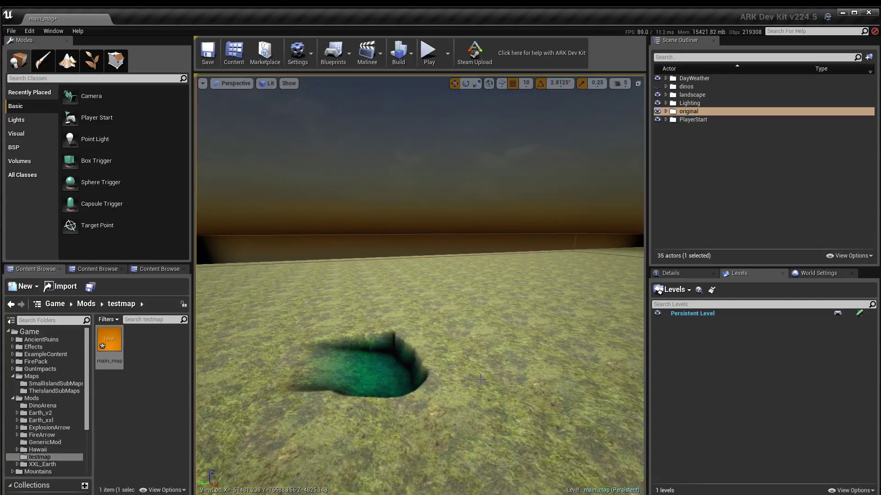